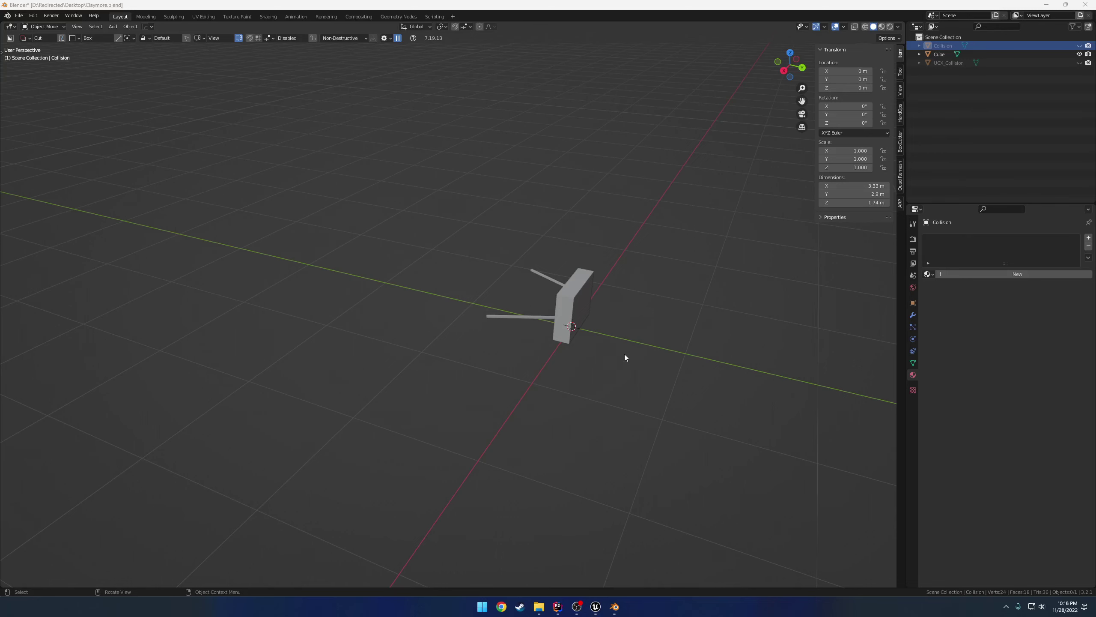
# Unhide the Collision and UCX_Collision meshes and inspect their shape around the claymore model.
pyautogui.moveTo(604, 319); pyautogui.dragTo(504, 272, button='middle')
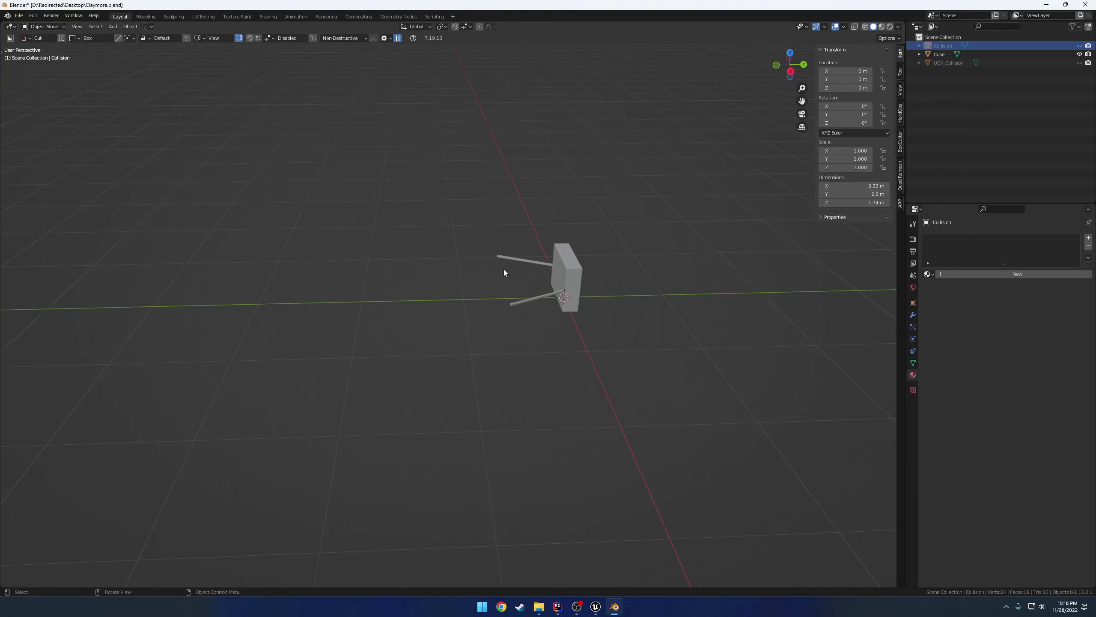
pyautogui.click(1080, 45)
pyautogui.click(401, 248)
pyautogui.moveTo(401, 247); pyautogui.dragTo(430, 289, button='middle')
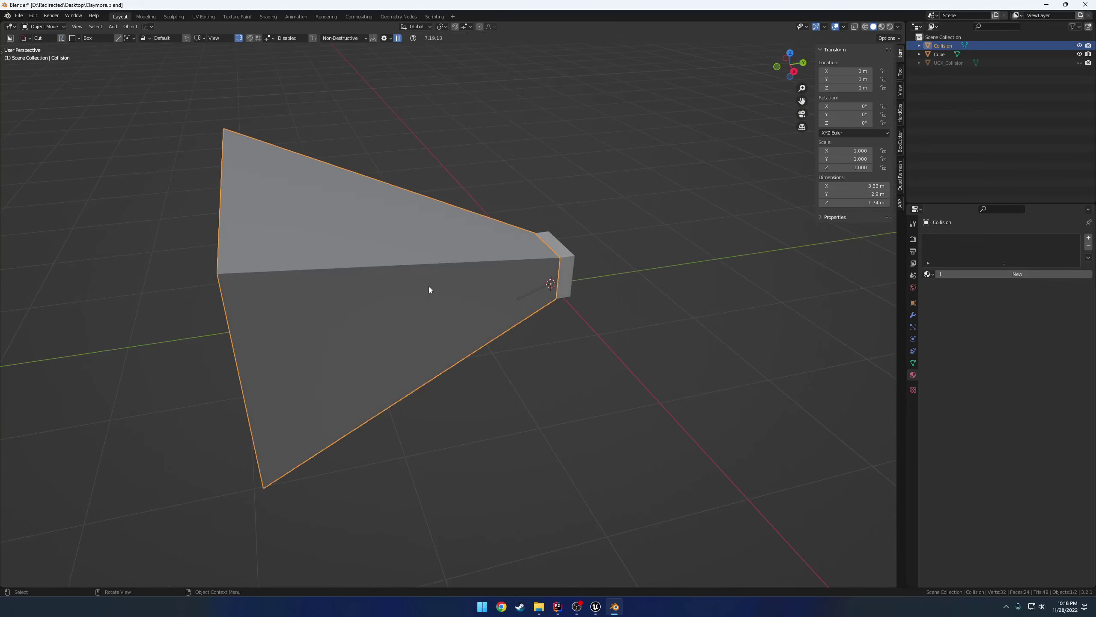
pyautogui.click(939, 63)
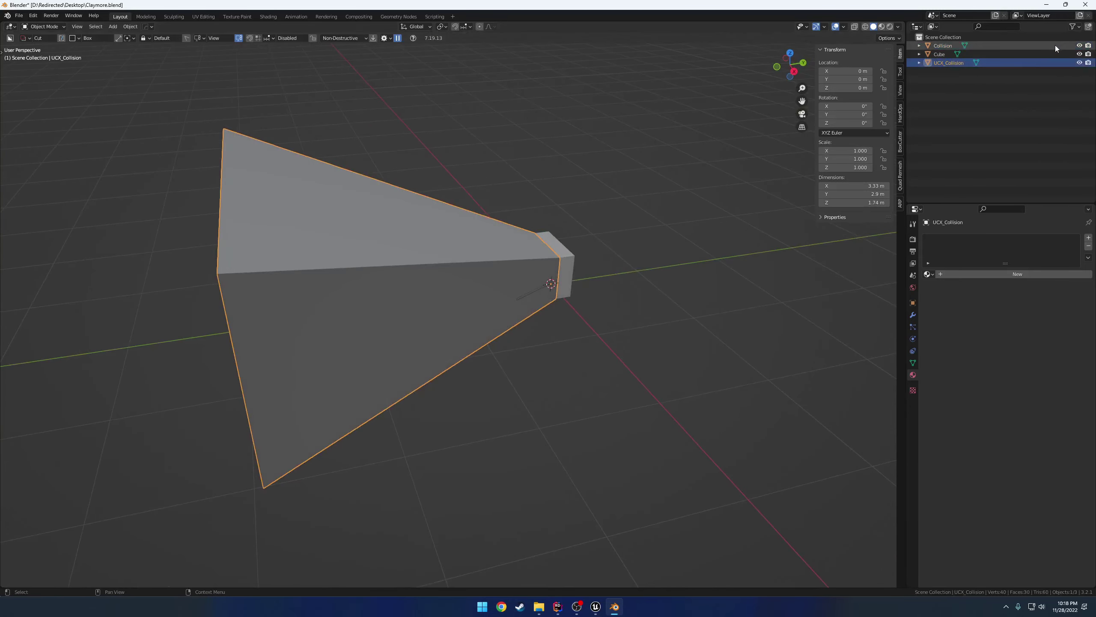
pyautogui.moveTo(409, 268); pyautogui.dragTo(377, 259, button='middle')
pyautogui.click(1079, 45)
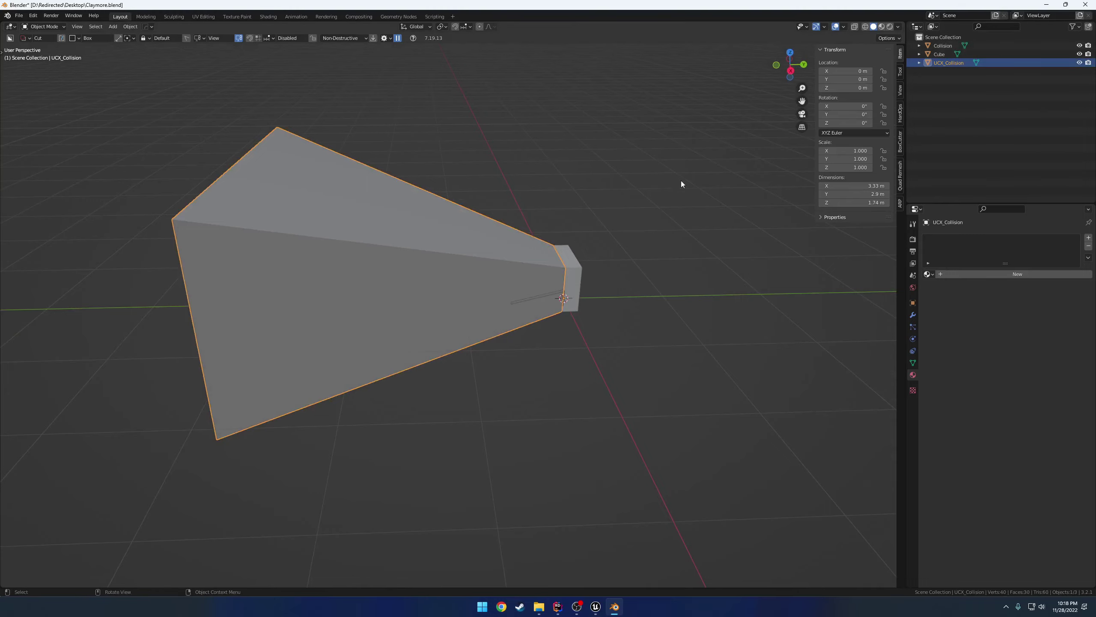
# Switch to Unreal Editor and examine the shape and collision outline of the ClaymoreCollision mesh.
pyautogui.click(613, 606)
pyautogui.moveTo(414, 259)
pyautogui.mouseDown(button='right')
pyautogui.moveTo(496, 234)
pyautogui.moveTo(414, 255)
pyautogui.moveTo(371, 250)
pyautogui.moveTo(416, 259)
pyautogui.mouseUp(button='right')
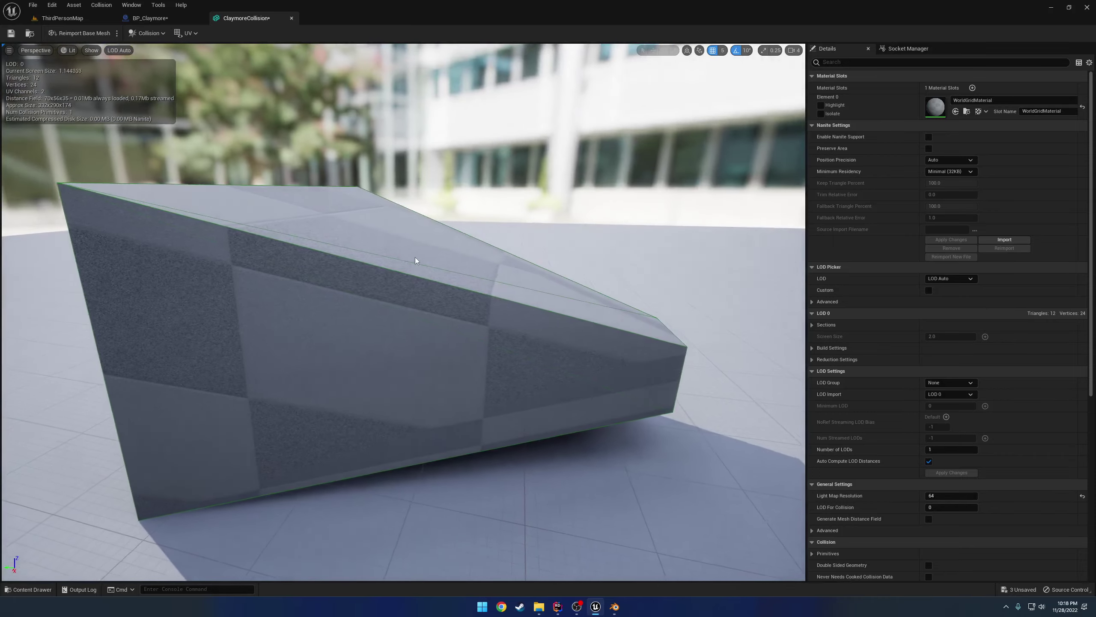
pyautogui.moveTo(609, 321); pyautogui.dragTo(686, 321, button='right')
pyautogui.moveTo(496, 320); pyautogui.dragTo(355, 216)
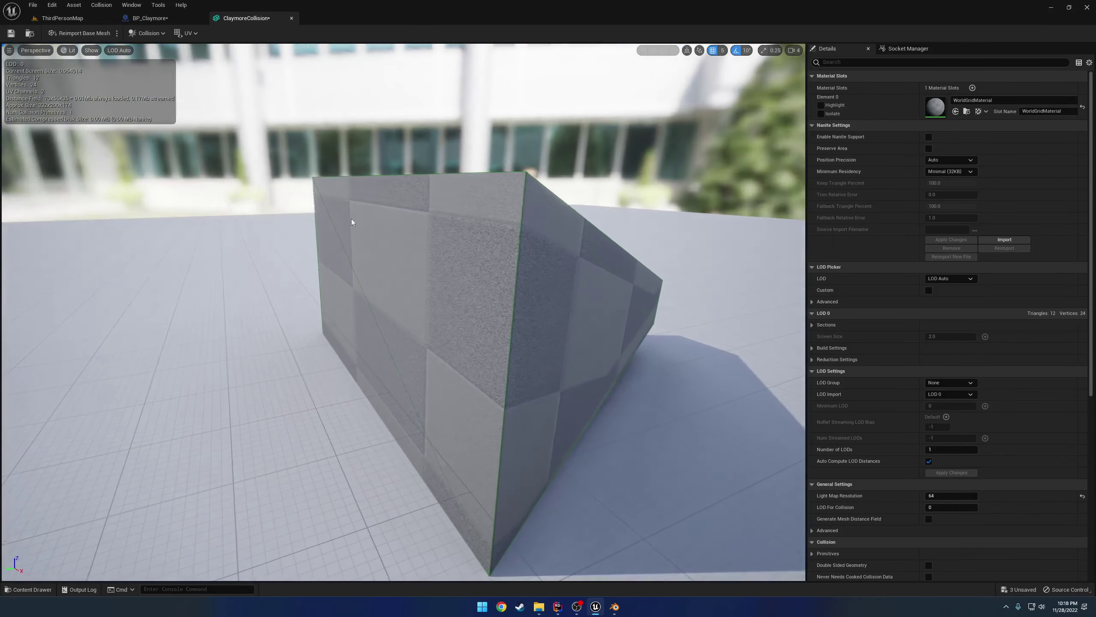
# Add a Static Mesh component using the ClaymoreCollision mesh to the BP_Claymore blueprint.
pyautogui.click(63, 17)
pyautogui.moveTo(354, 167); pyautogui.dragTo(467, 131, button='right')
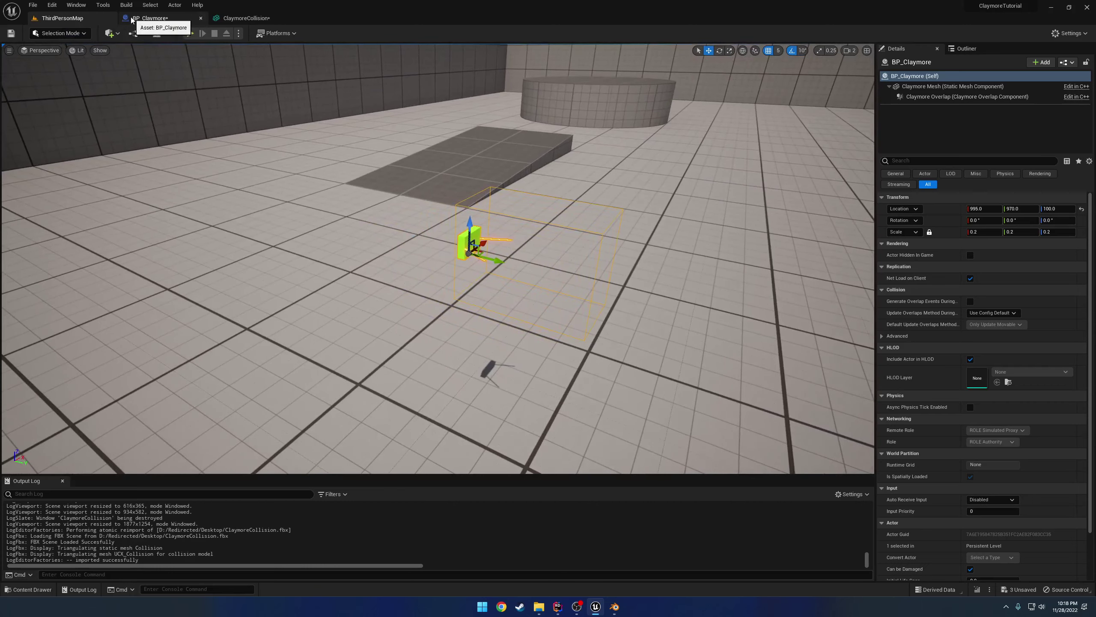
pyautogui.click(149, 17)
pyautogui.click(26, 60)
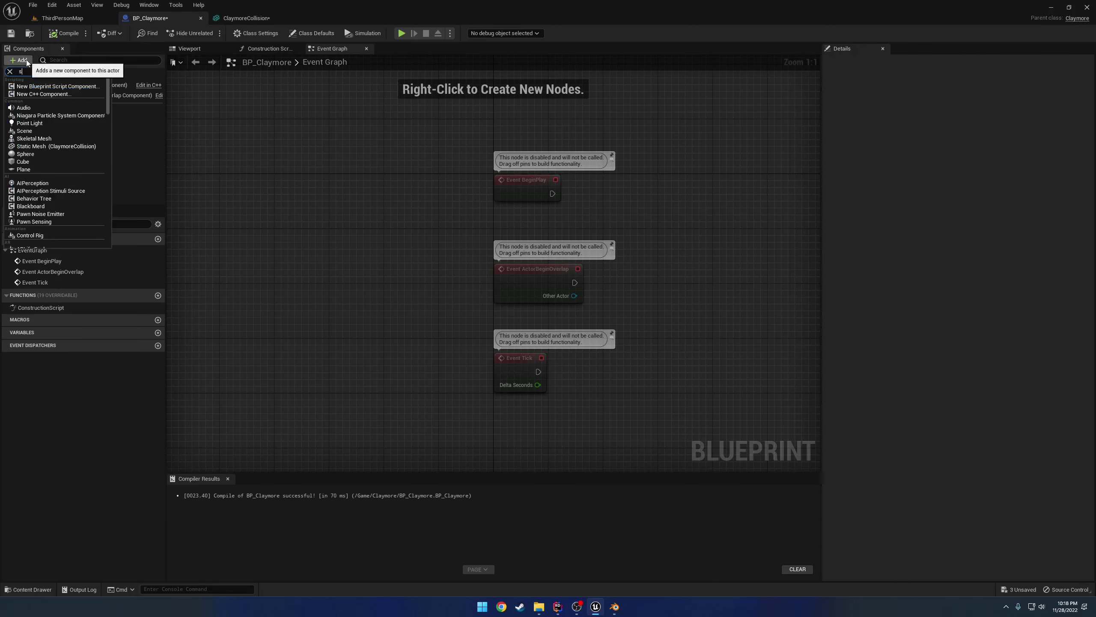
pyautogui.write('stat')
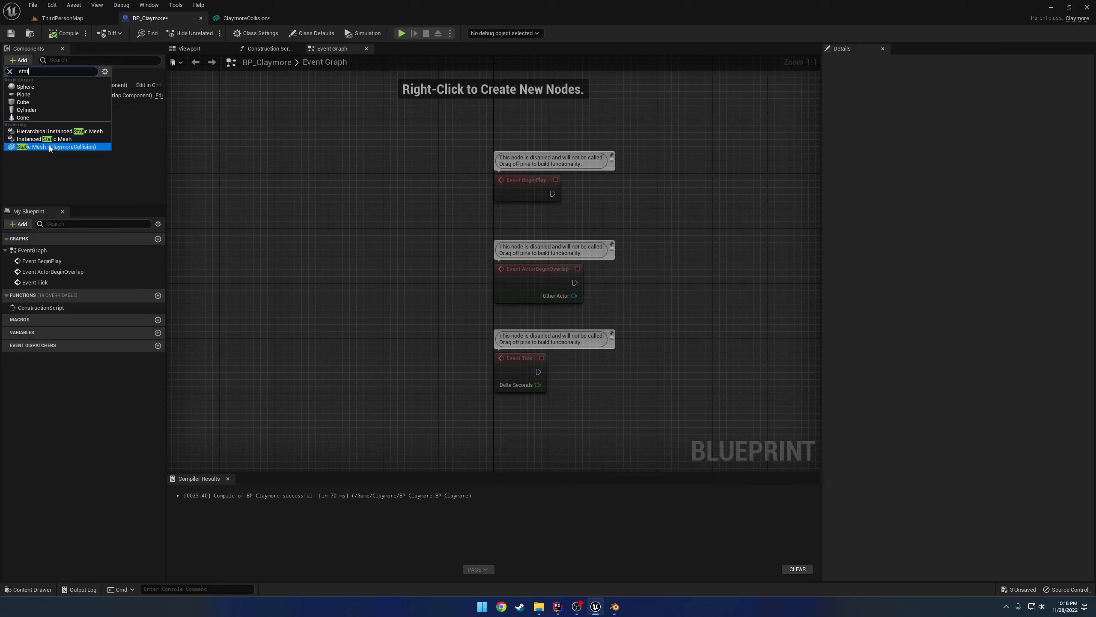
pyautogui.click(50, 147)
pyautogui.click(72, 138)
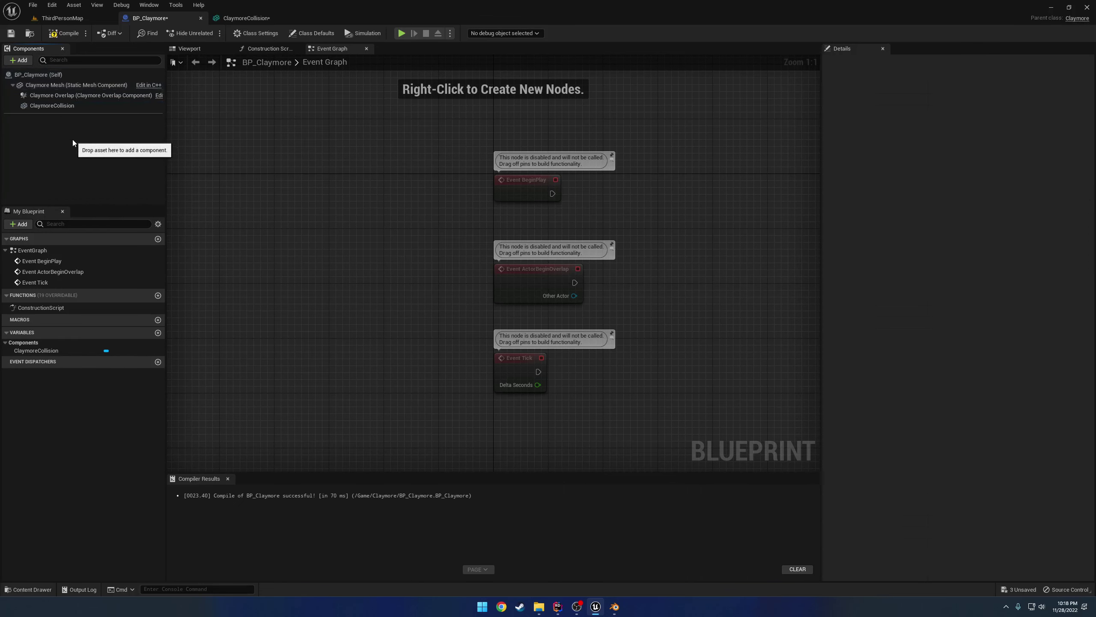
# Examine from several angles how the ClaymoreCollision component fits the claymore mesh and its laser beams in BP_Claymore.
pyautogui.click(184, 50)
pyautogui.click(52, 106)
pyautogui.press('f')
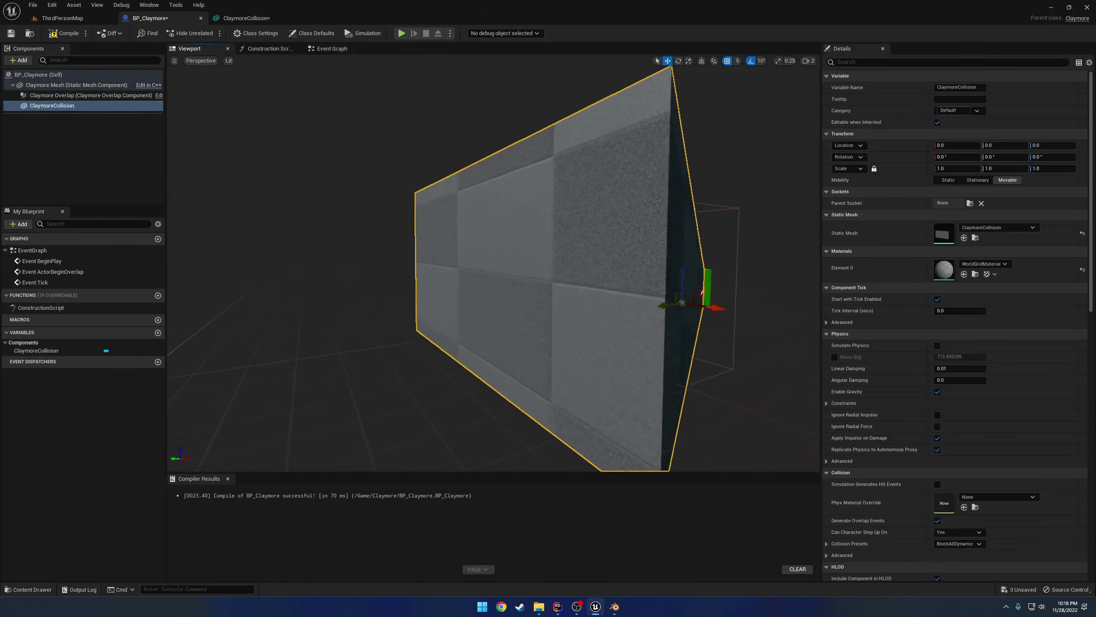
pyautogui.press('d')
pyautogui.moveTo(561, 259); pyautogui.dragTo(359, 290, button='right')
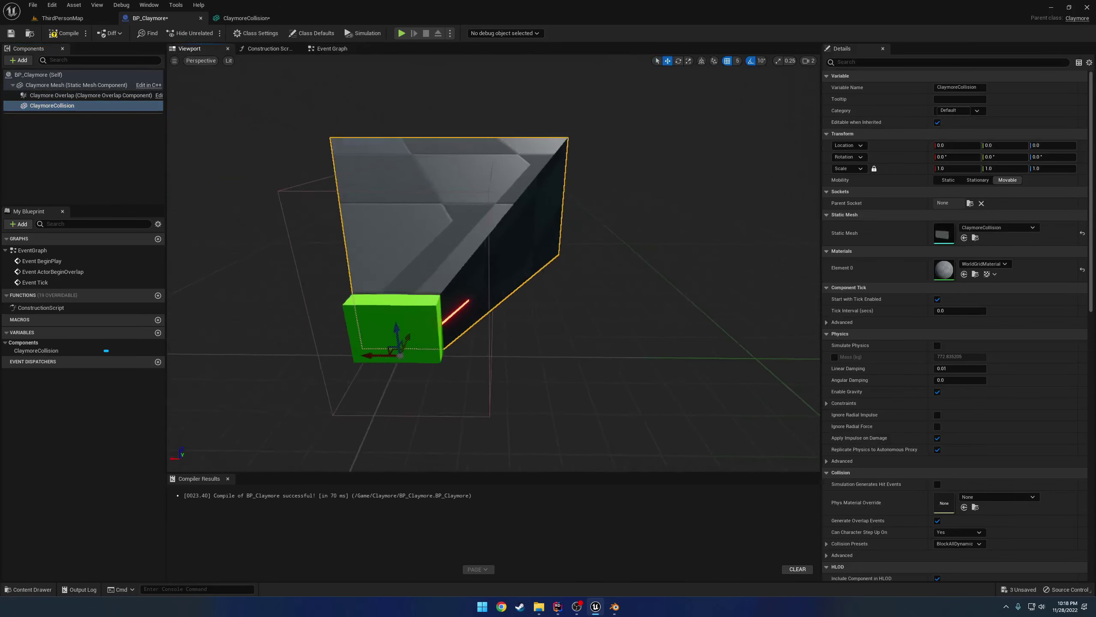
pyautogui.moveTo(452, 237); pyautogui.dragTo(492, 238, button='right')
pyautogui.press('a')
pyautogui.press('a')
pyautogui.moveTo(421, 145); pyautogui.dragTo(522, 300, button='right')
pyautogui.press('s')
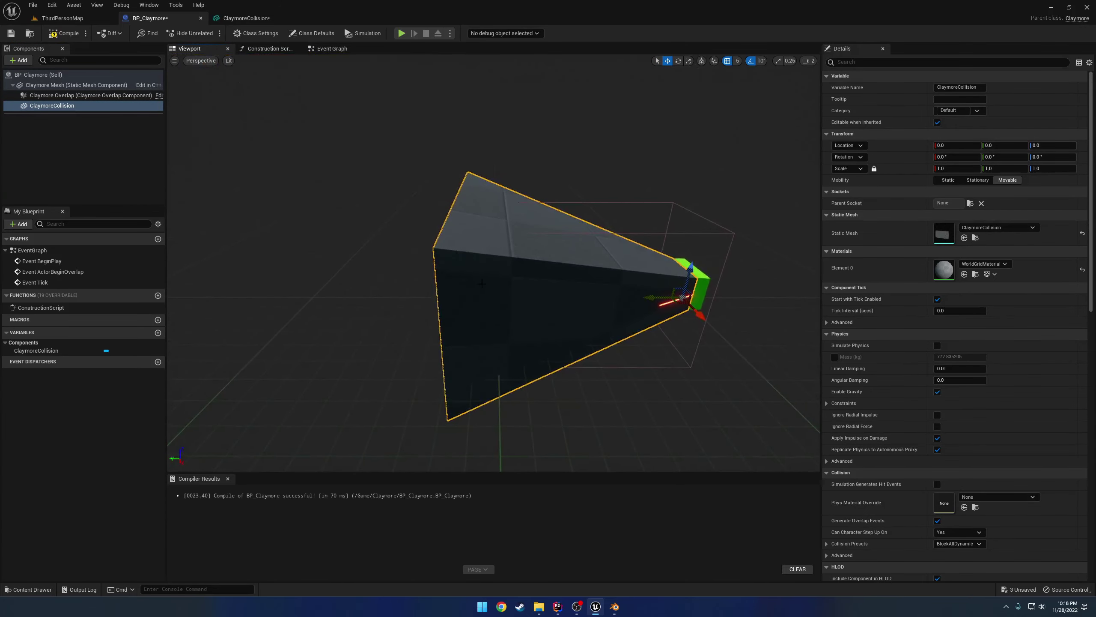
pyautogui.keyDown('alt'); pyautogui.moveTo(483, 284); pyautogui.dragTo(388, 277); pyautogui.keyUp('alt')
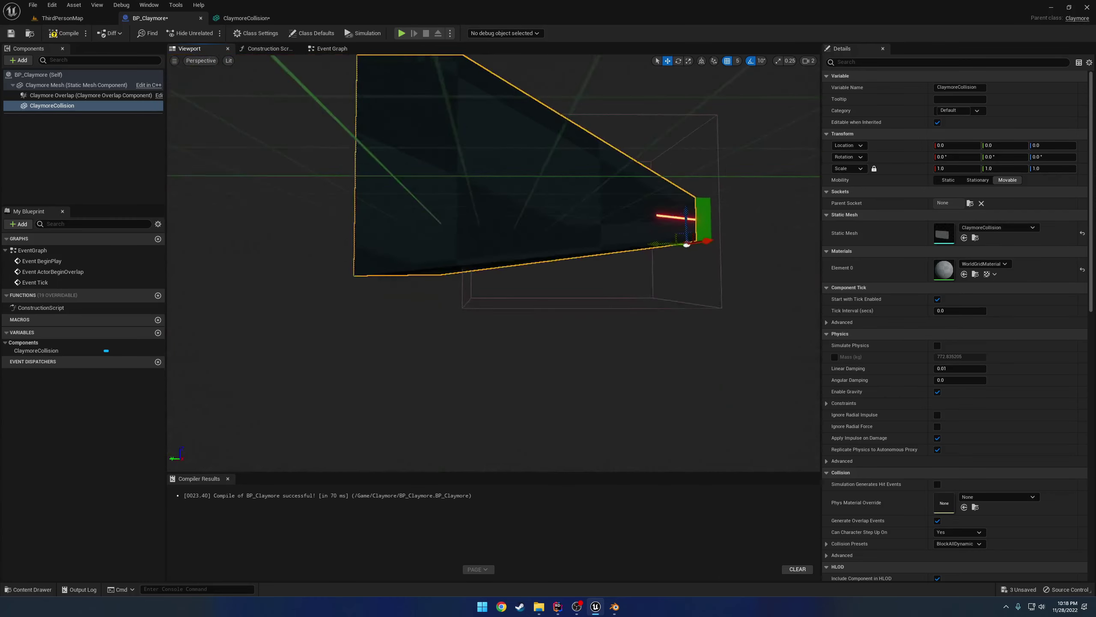
pyautogui.press('e')
pyautogui.moveTo(581, 204); pyautogui.dragTo(553, 205, button='right')
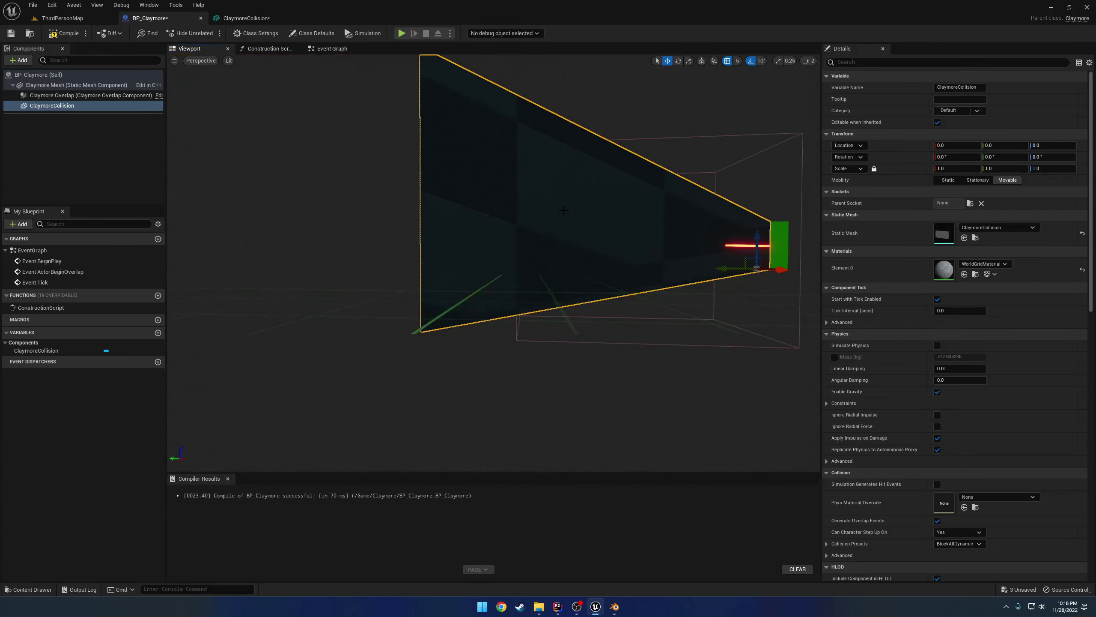
pyautogui.keyDown('alt'); pyautogui.moveTo(563, 210); pyautogui.dragTo(582, 257); pyautogui.keyUp('alt')
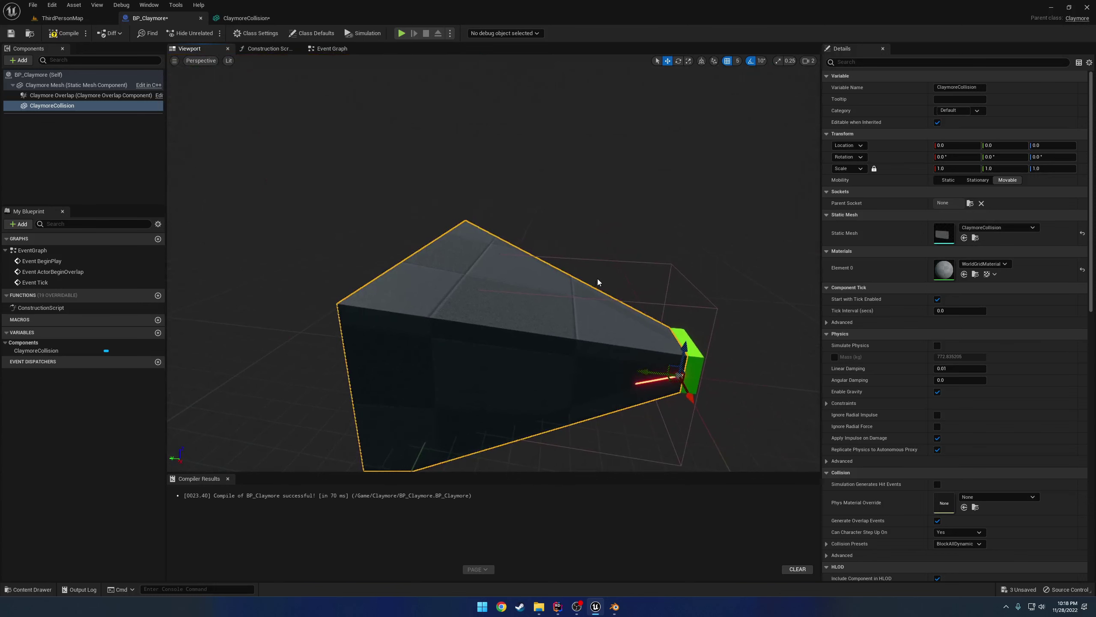
# Delete the ClaymoreCollision component from BP_Claymore, then close the blueprint with all assets saved.
pyautogui.press('Delete')
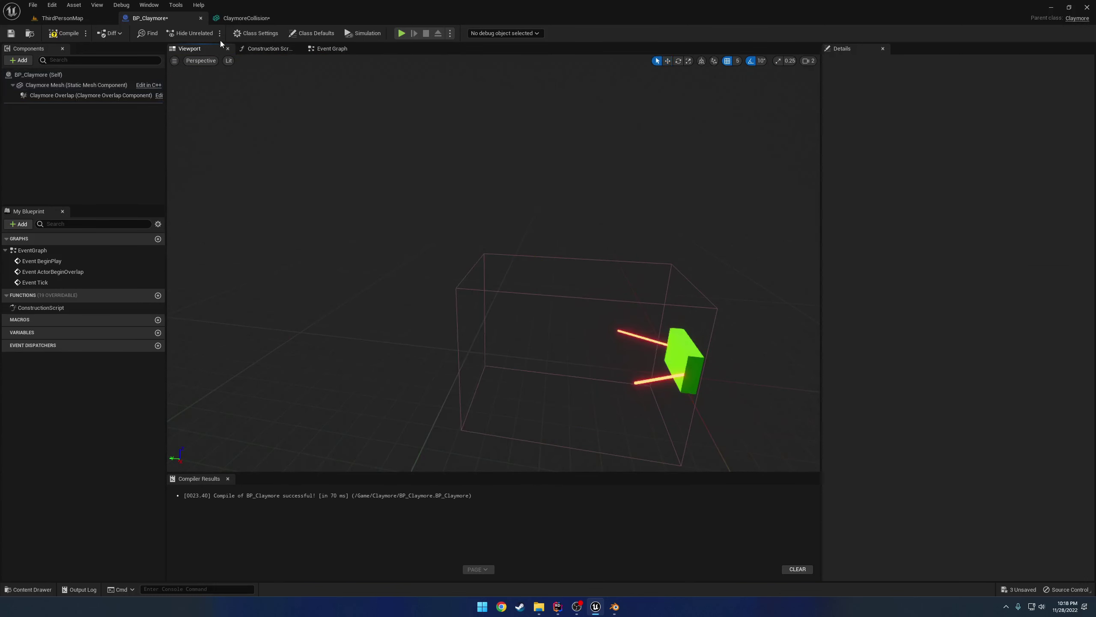
pyautogui.click(201, 18)
pyautogui.click(33, 5)
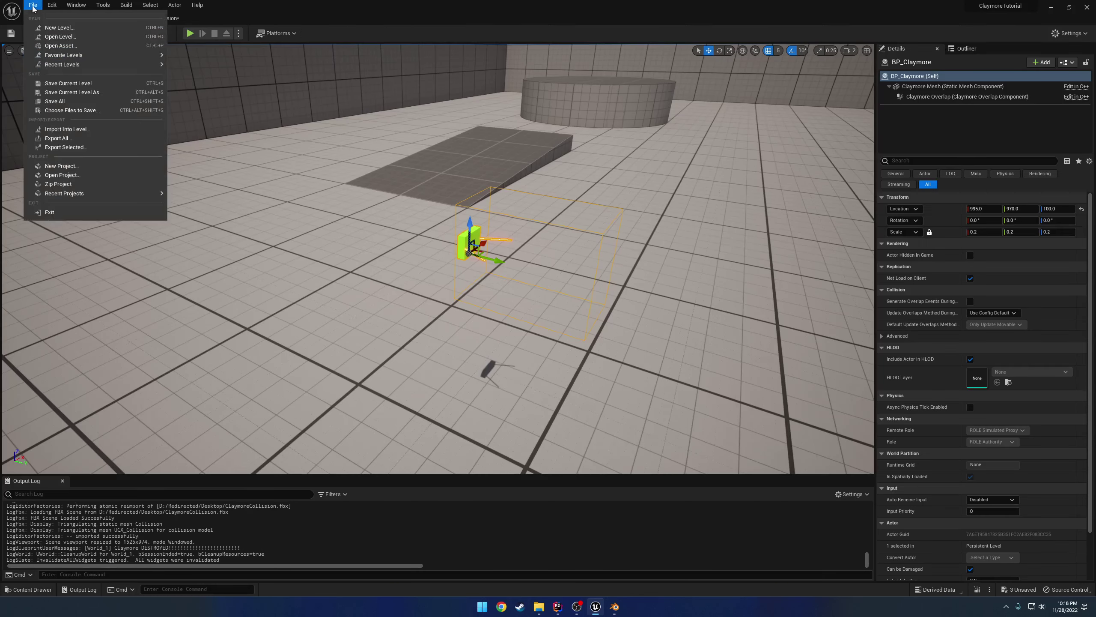
pyautogui.click(64, 101)
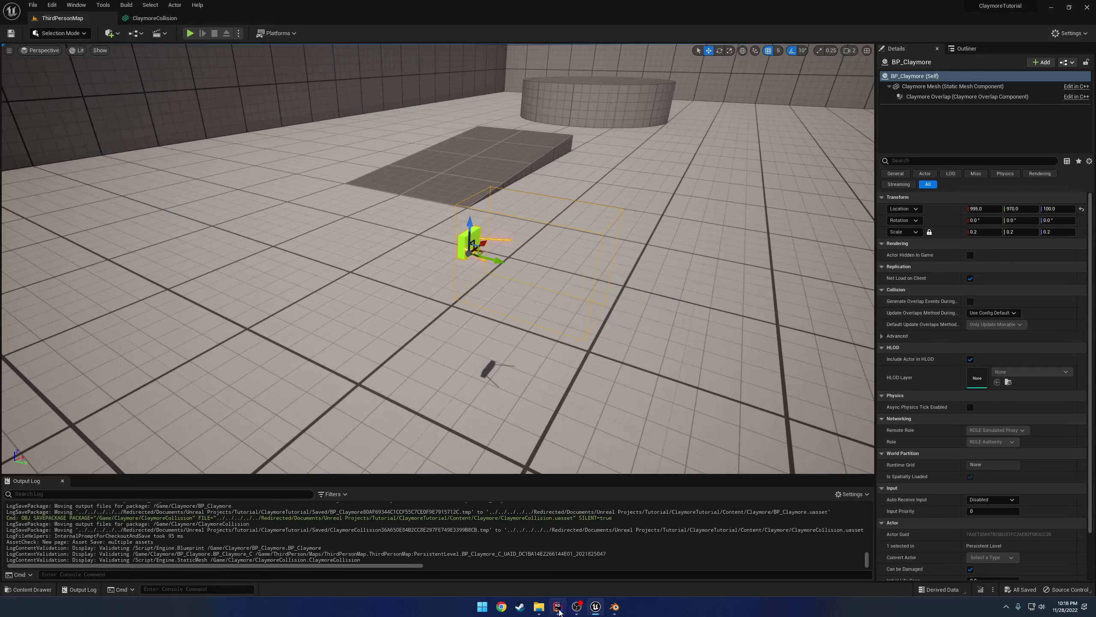
# Close both Unreal Editor and Blender and return to the ClaymoreTutorial project in Rider.
pyautogui.click(559, 608)
pyautogui.click(591, 610)
pyautogui.click(1087, 8)
pyautogui.click(605, 607)
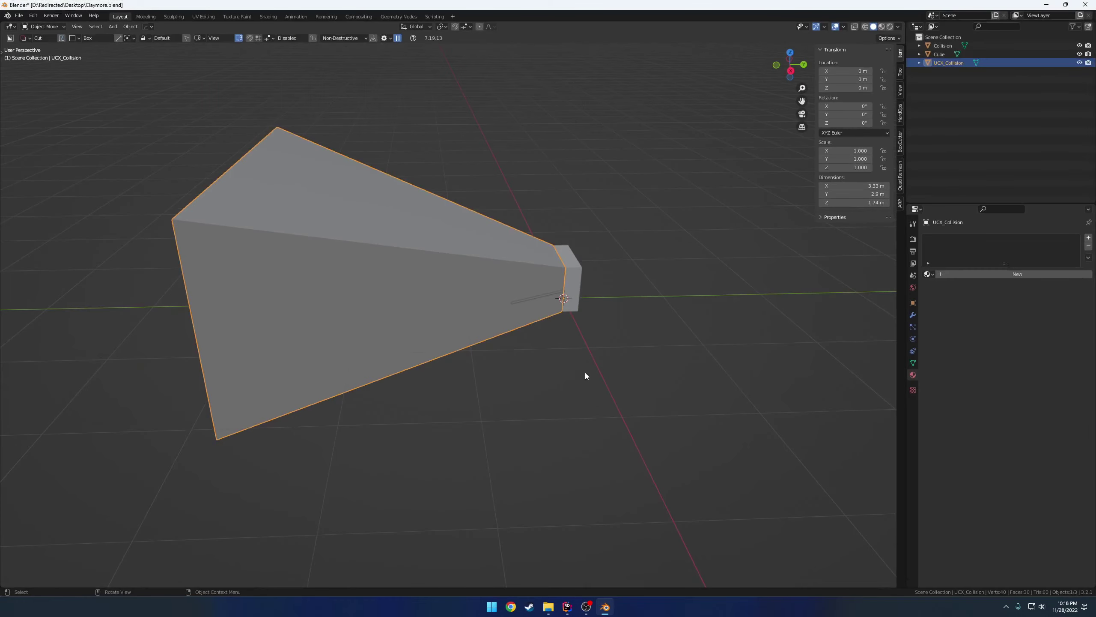
pyautogui.click(1085, 4)
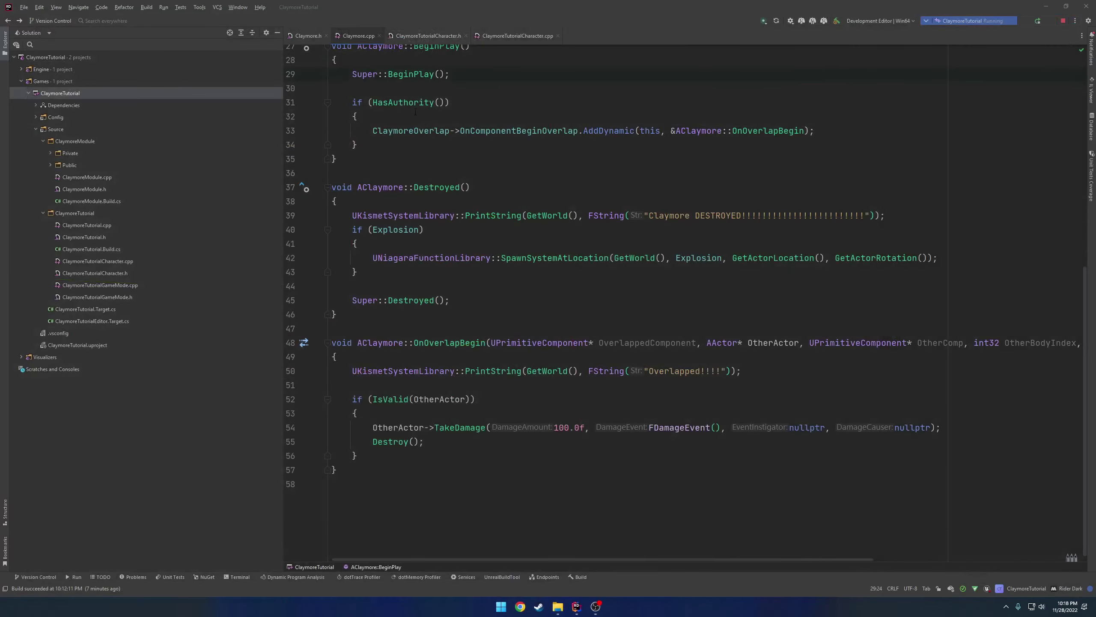
# Change ClaymoreOverlap to a UStaticMeshComponent in Claymore.h and the Claymore.cpp constructor, and run the ClaymoreTutorial project.
pyautogui.click(307, 36)
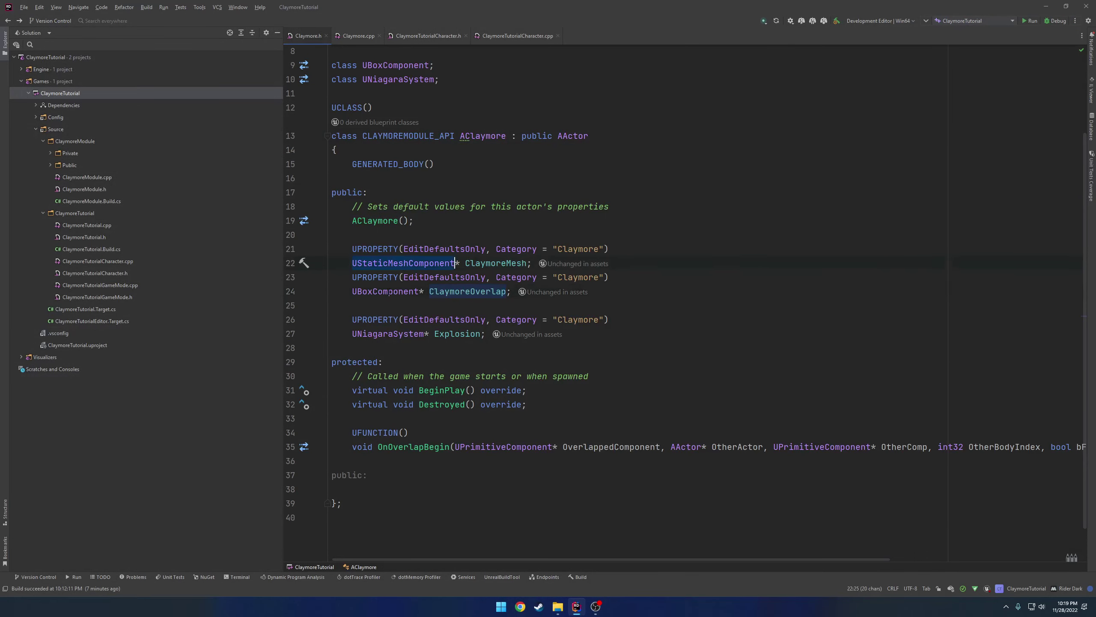
pyautogui.click(349, 35)
pyautogui.scroll(8, 604, 303)
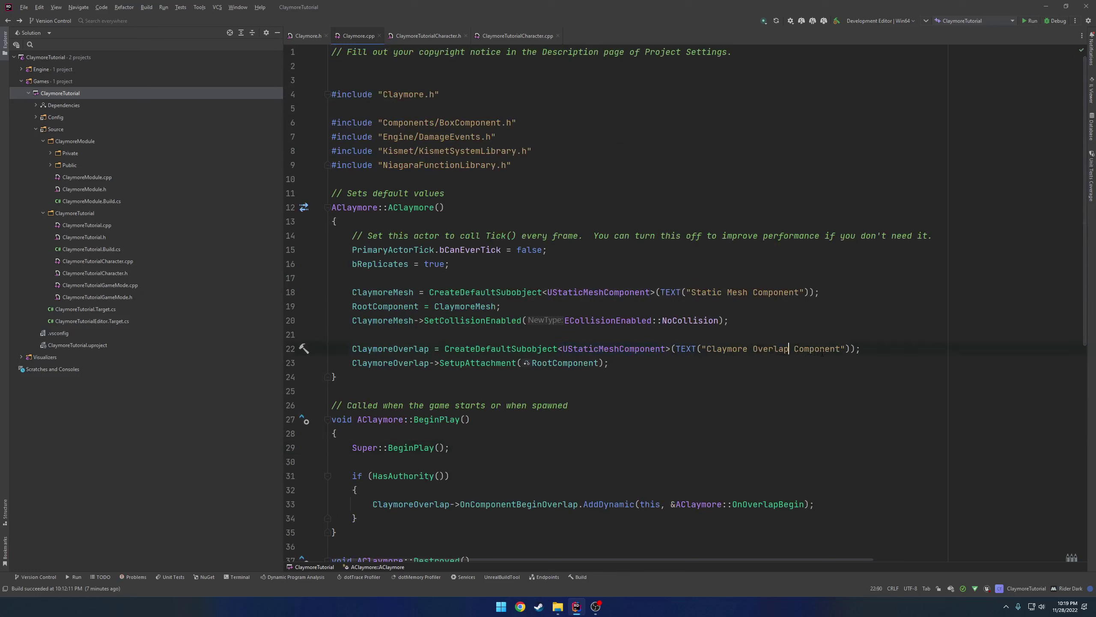
pyautogui.scroll(-8, 829, 353)
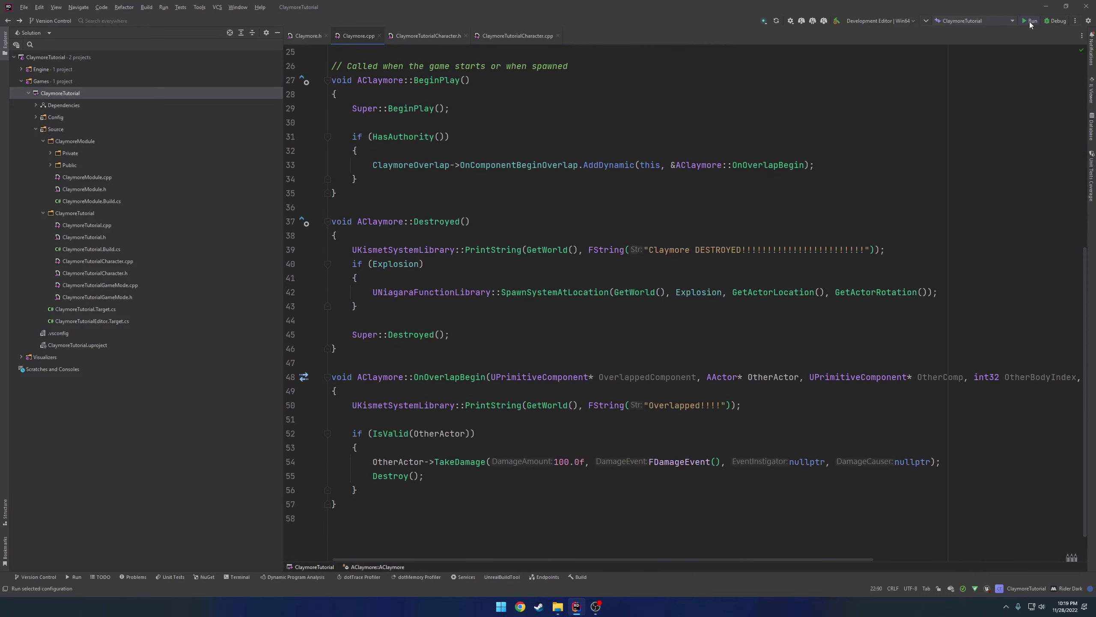
pyautogui.click(1029, 22)
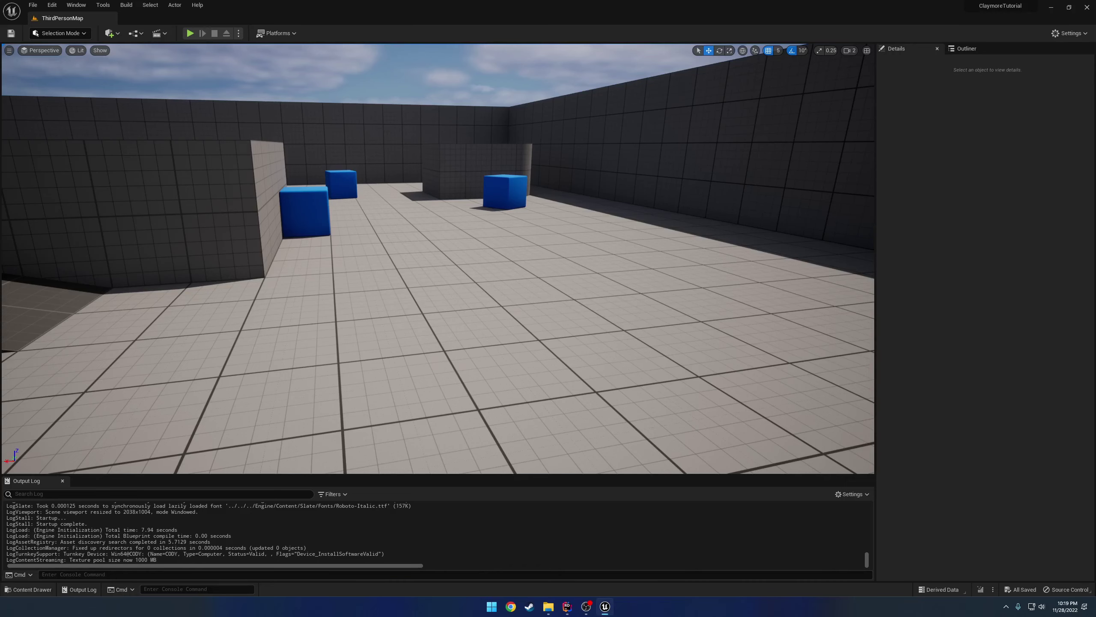
# In Unreal Editor, open the BP_Claymore blueprint from the Claymore folder and check the Claymore Overlap component's details.
pyautogui.moveTo(550, 341); pyautogui.dragTo(725, 346, button='right')
pyautogui.hotkey('ctrl', 'space')
pyautogui.click(270, 485)
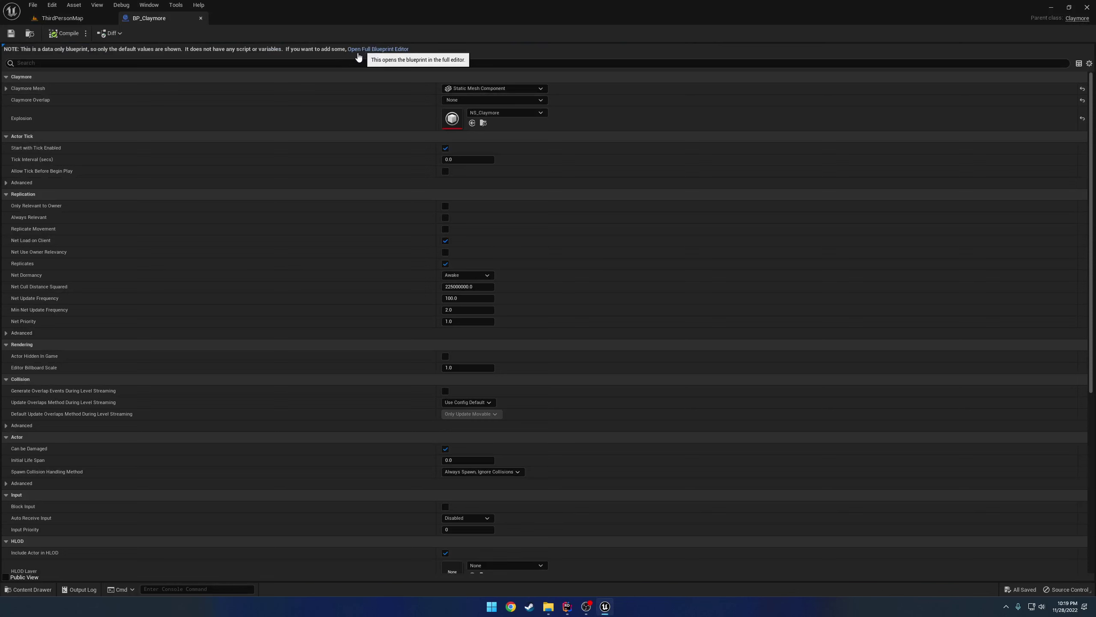
pyautogui.click(358, 50)
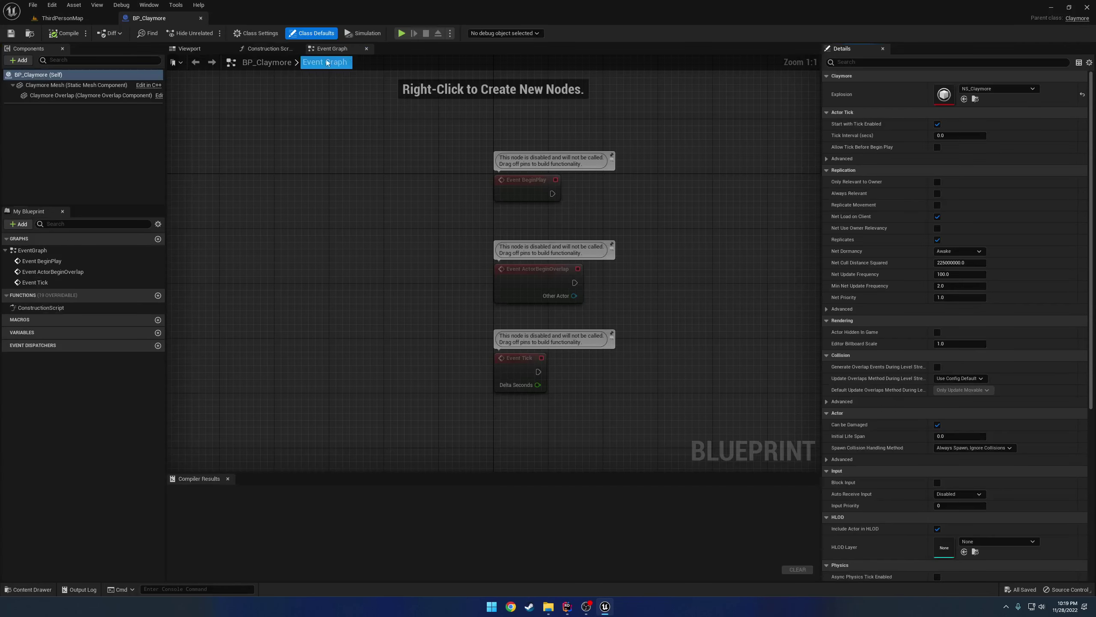
pyautogui.click(62, 94)
pyautogui.click(211, 49)
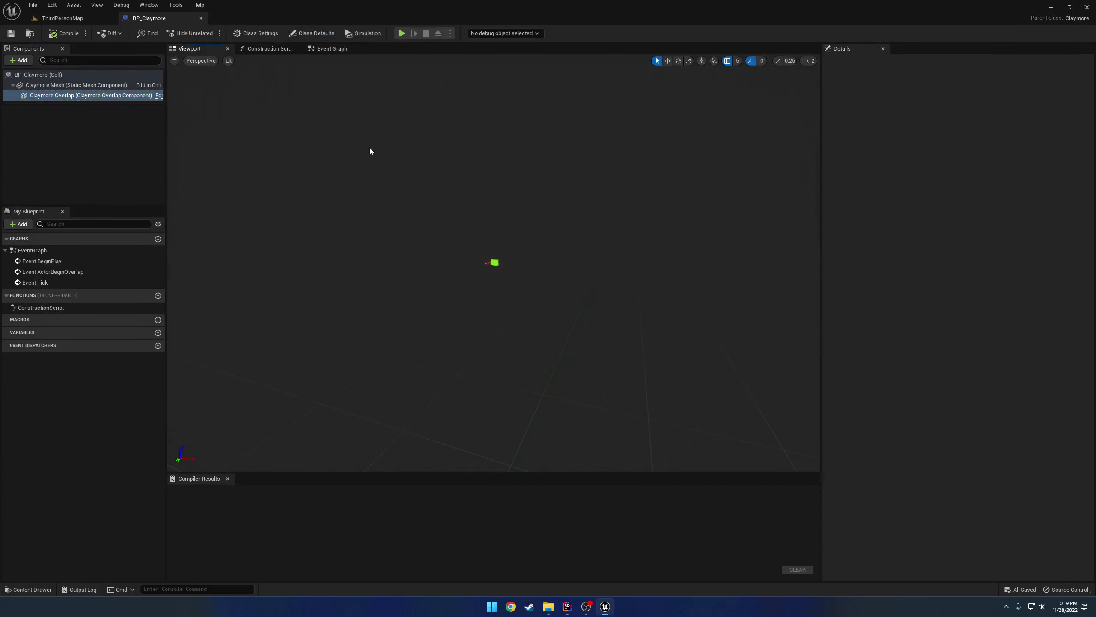
pyautogui.click(98, 95)
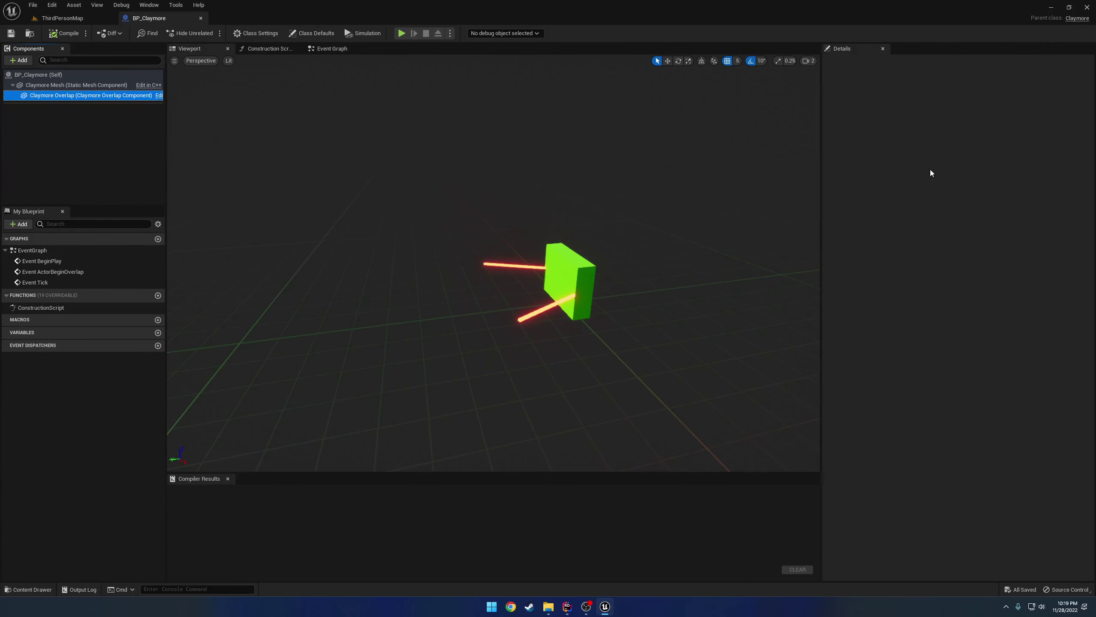
# Create a Blueprint class named MyClaymore from the Claymore C++ class in ClaymoreModule and select its Claymore Overlap component.
pyautogui.click(62, 18)
pyautogui.click(28, 589)
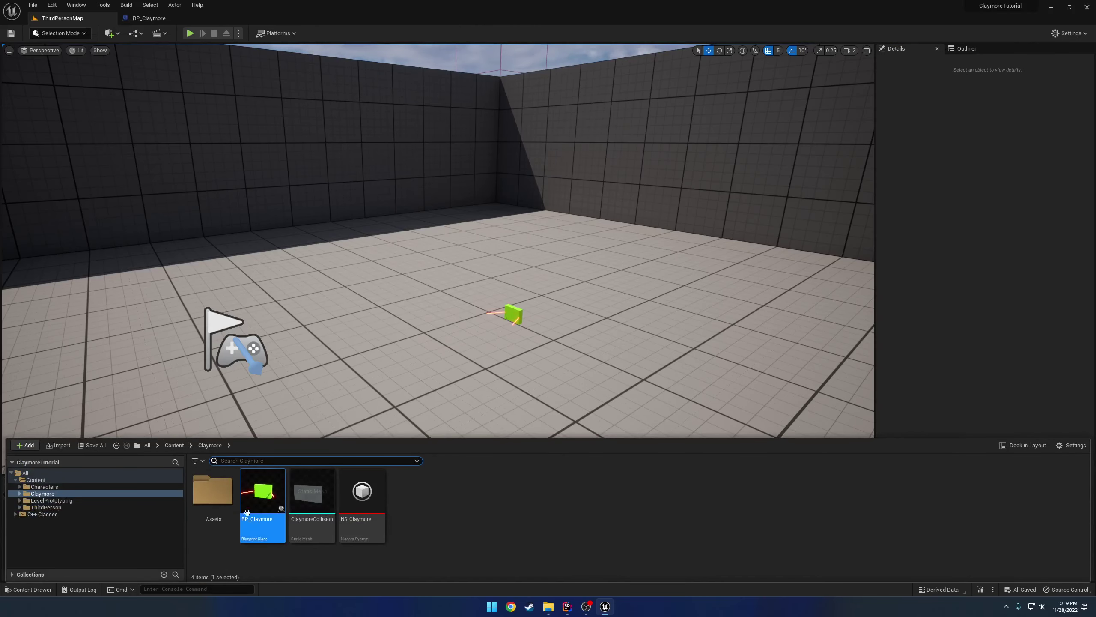
pyautogui.click(96, 514)
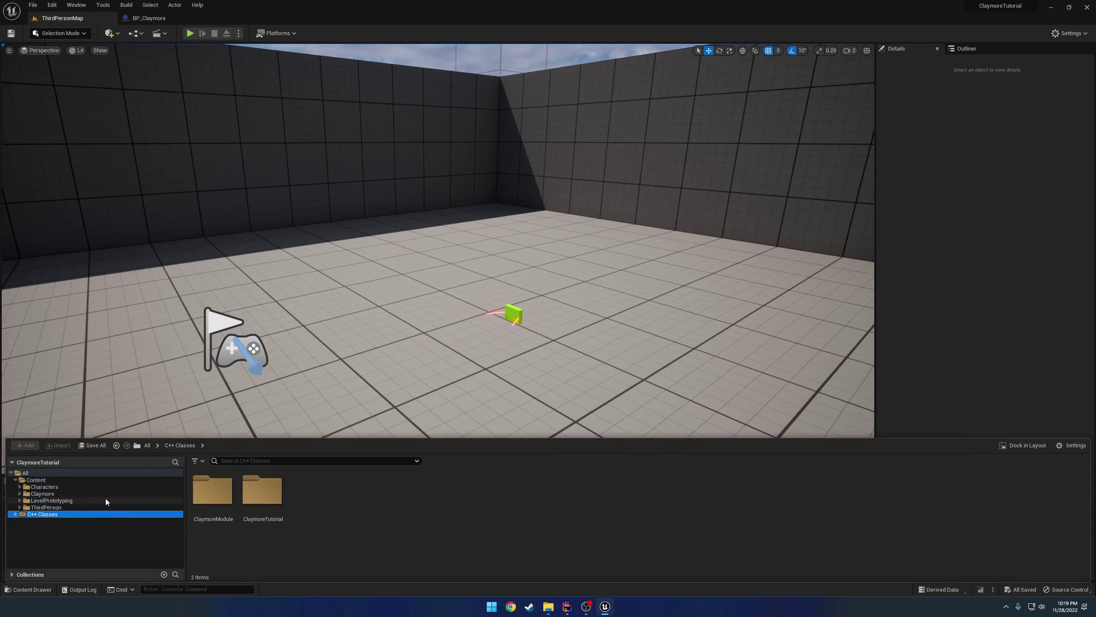
pyautogui.doubleClick(212, 490)
pyautogui.doubleClick(212, 490)
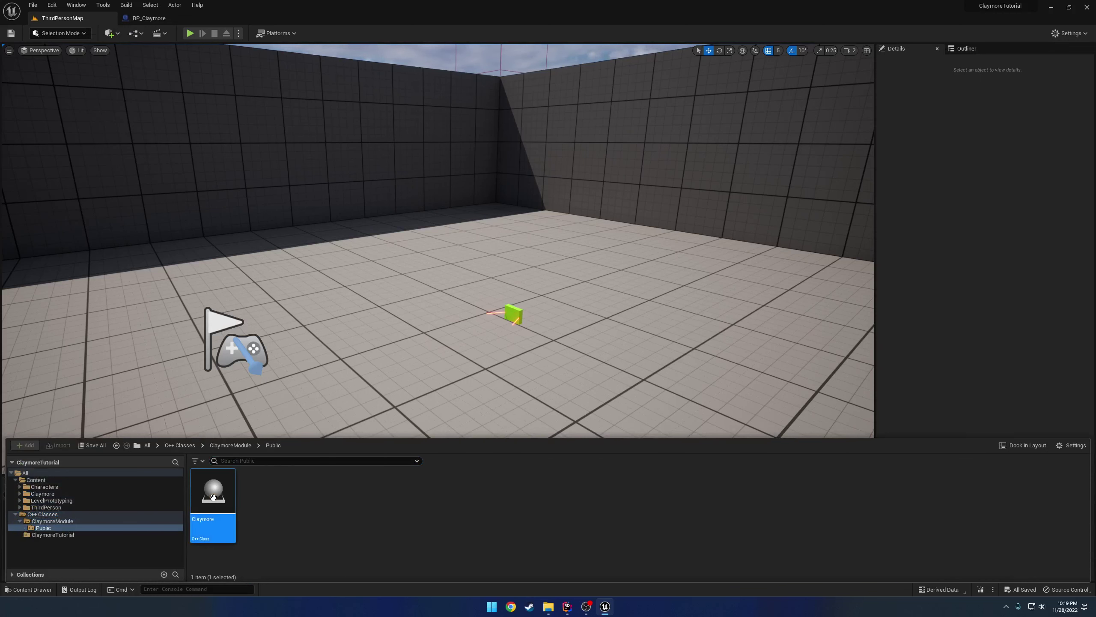
pyautogui.rightClick(214, 500)
pyautogui.click(286, 524)
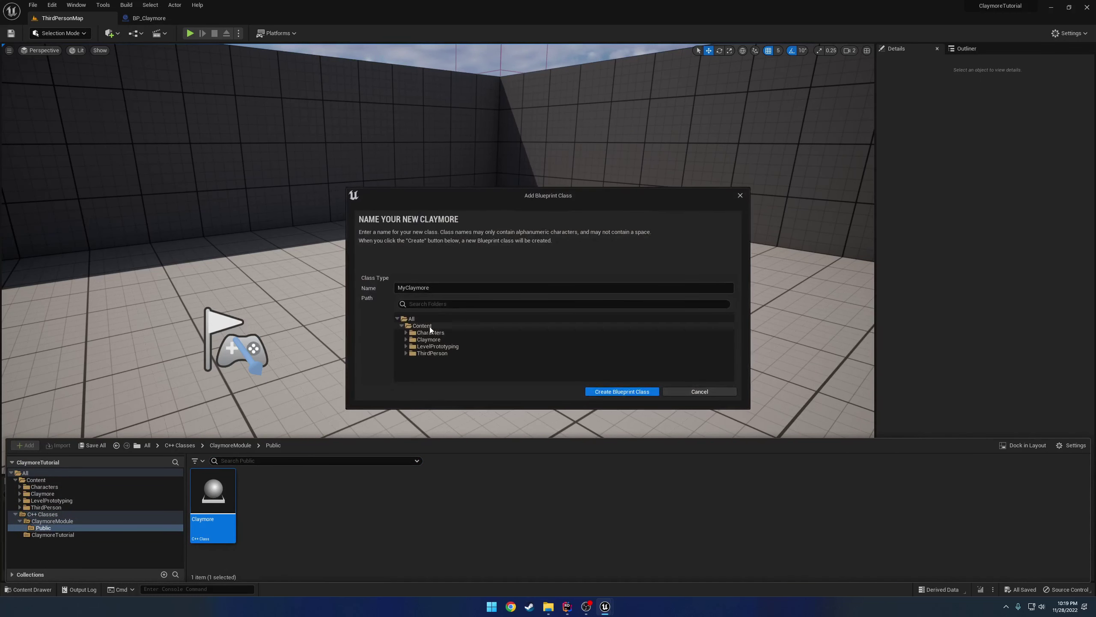
pyautogui.click(640, 391)
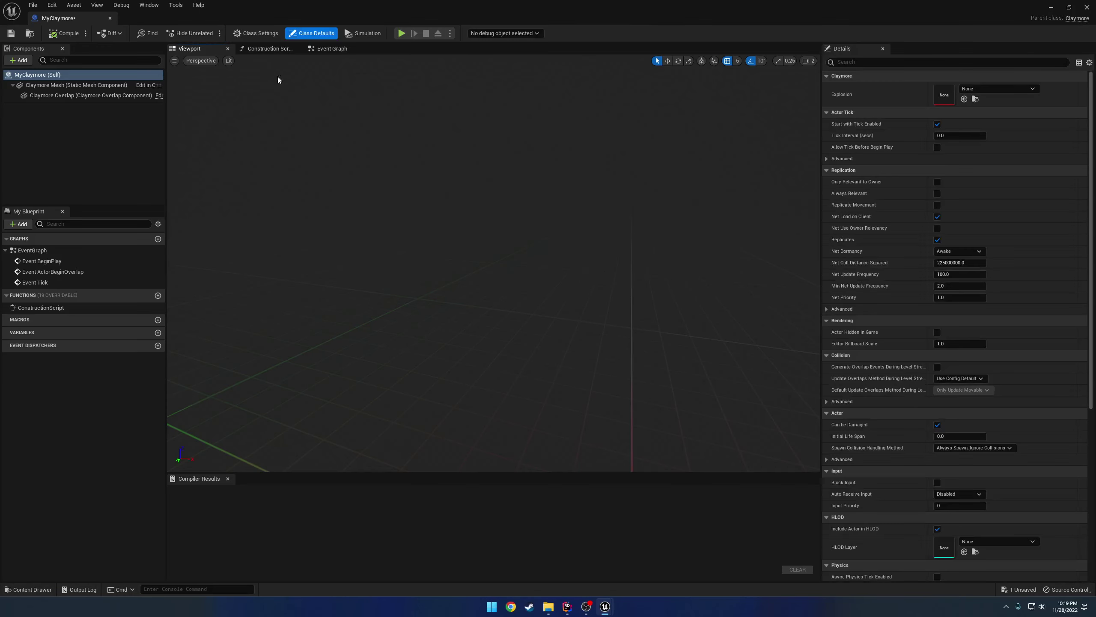
pyautogui.click(94, 95)
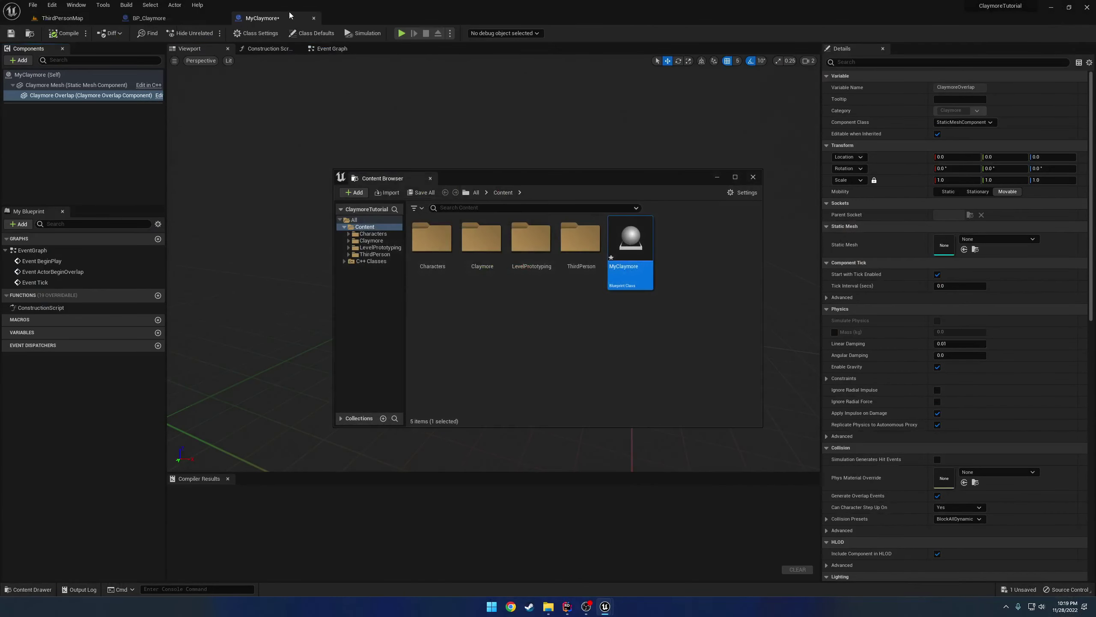
# Reload the BP_Claymore asset in the Claymore folder from its file on disk.
pyautogui.click(168, 19)
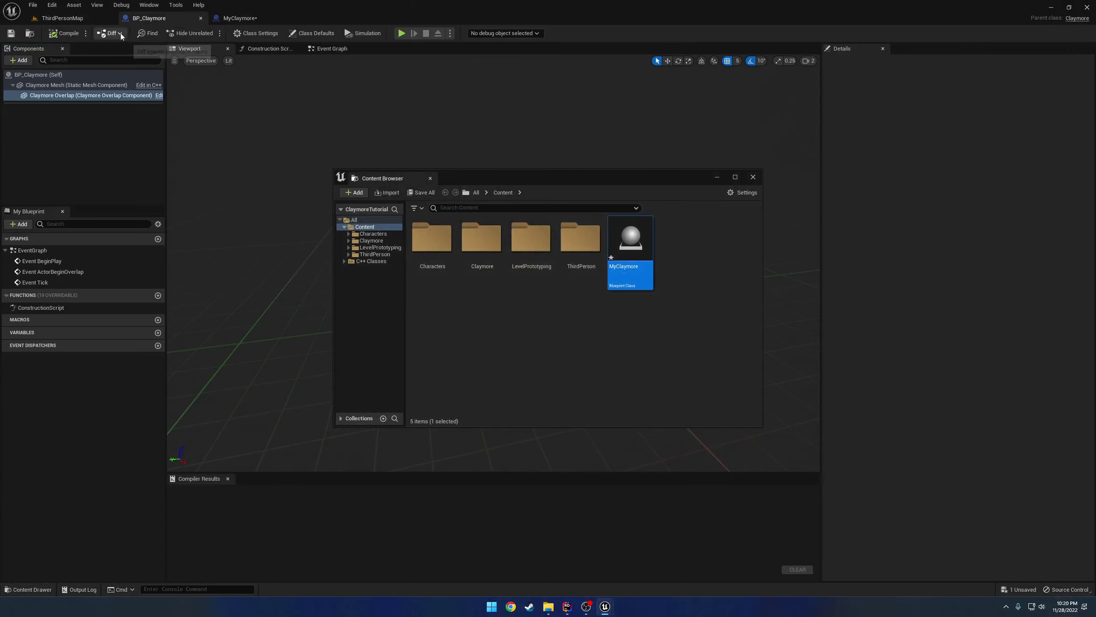
pyautogui.click(90, 22)
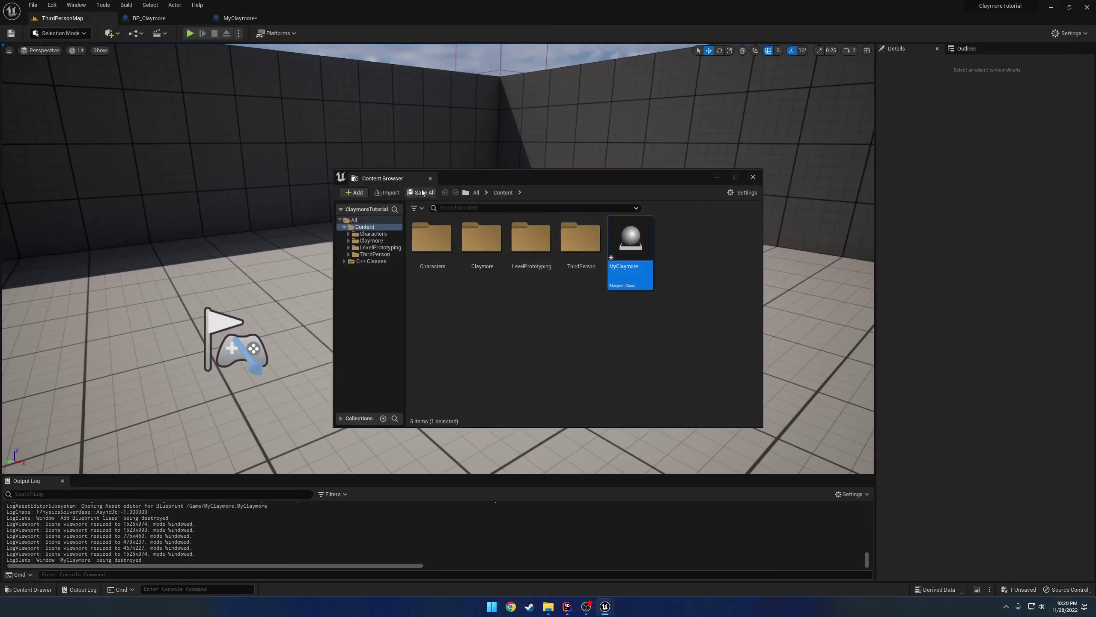
pyautogui.click(430, 178)
pyautogui.hotkey('ctrl', 'space')
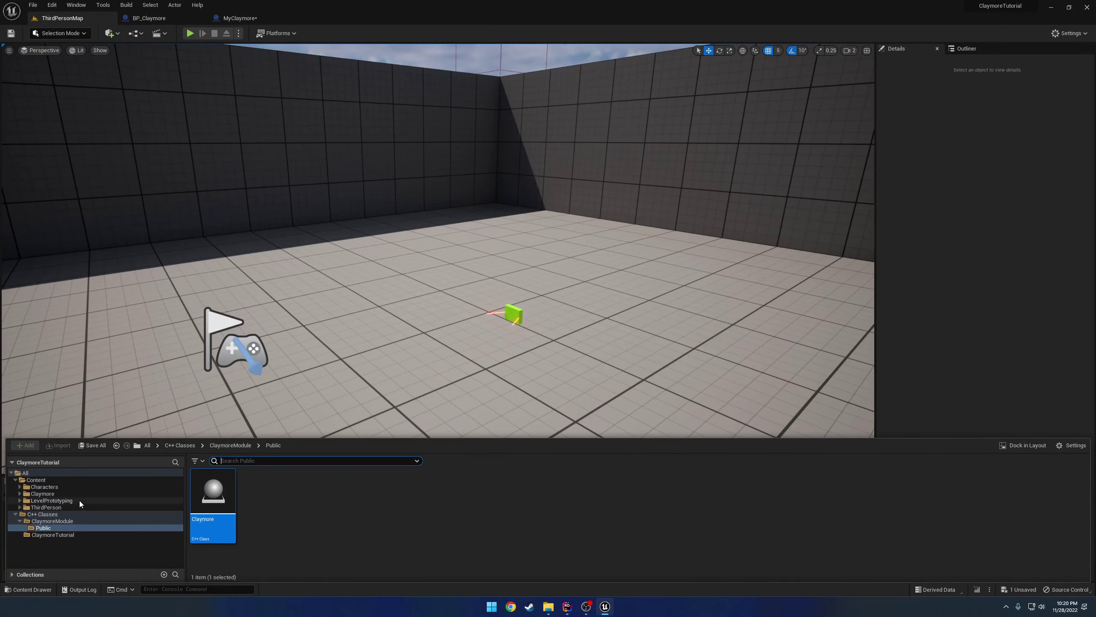
pyautogui.click(64, 494)
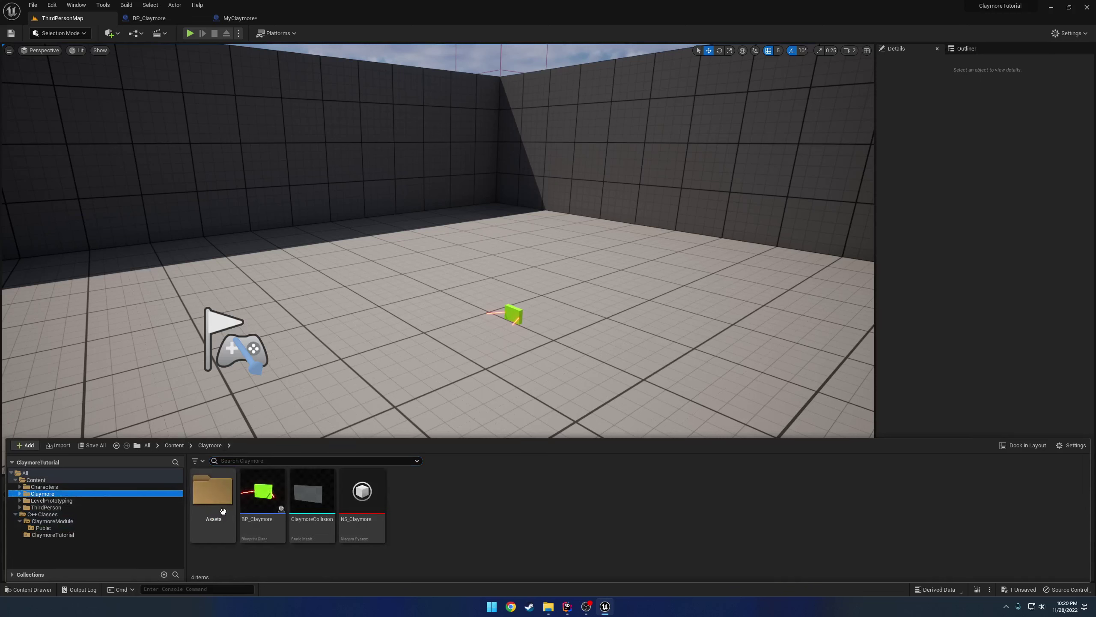
pyautogui.rightClick(264, 504)
pyautogui.moveTo(367, 373)
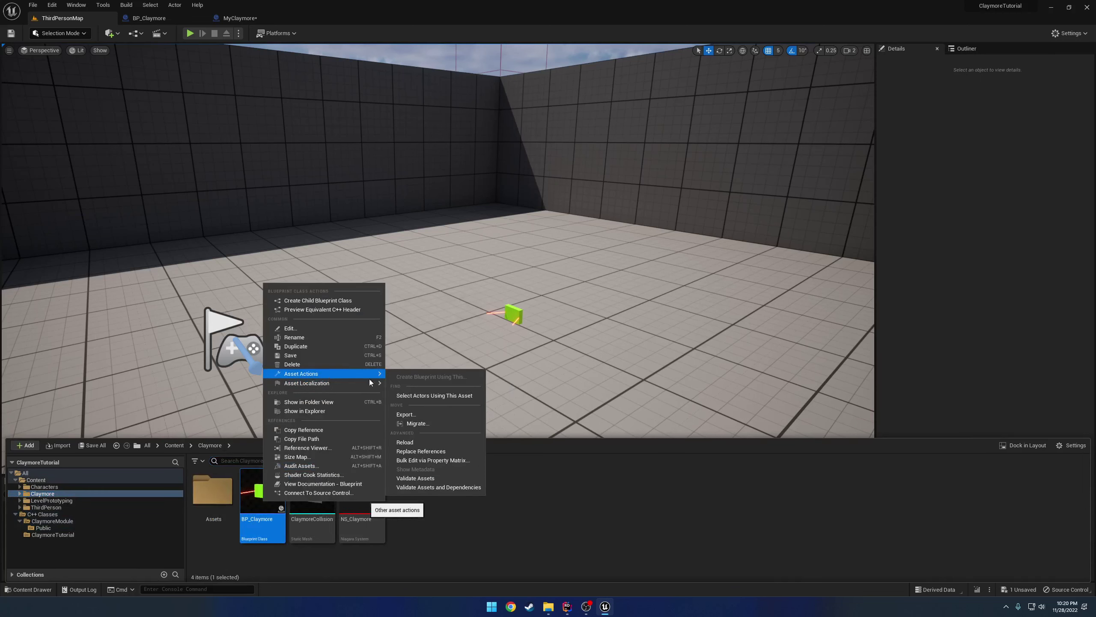
pyautogui.click(405, 442)
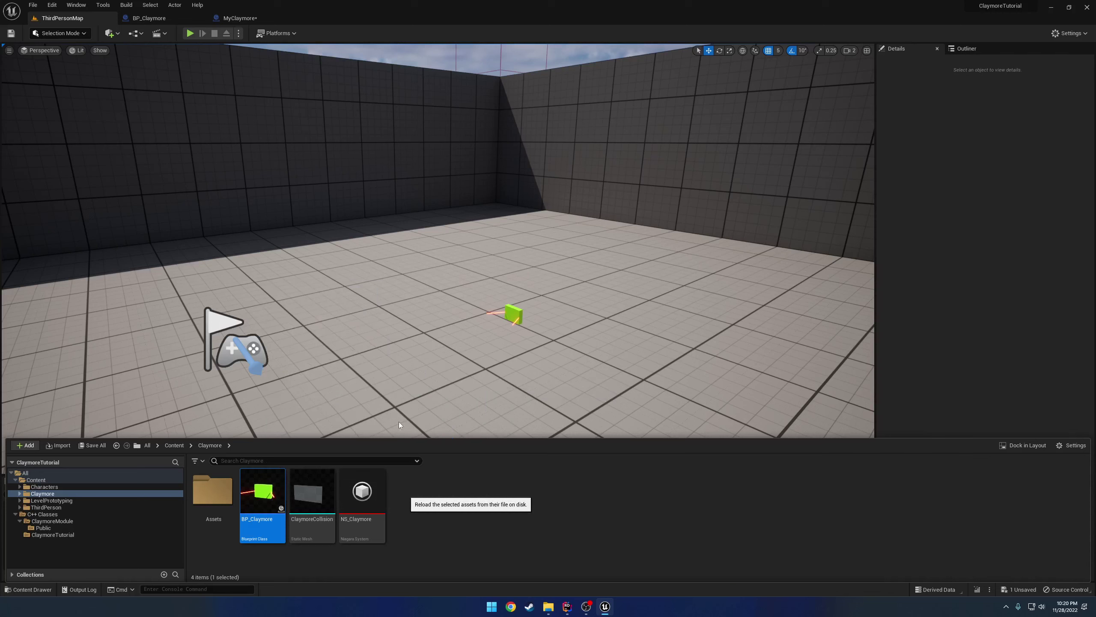
# Open BP_Claymore in the full blueprint editor and check the details of its Claymore Overlap component.
pyautogui.click(152, 18)
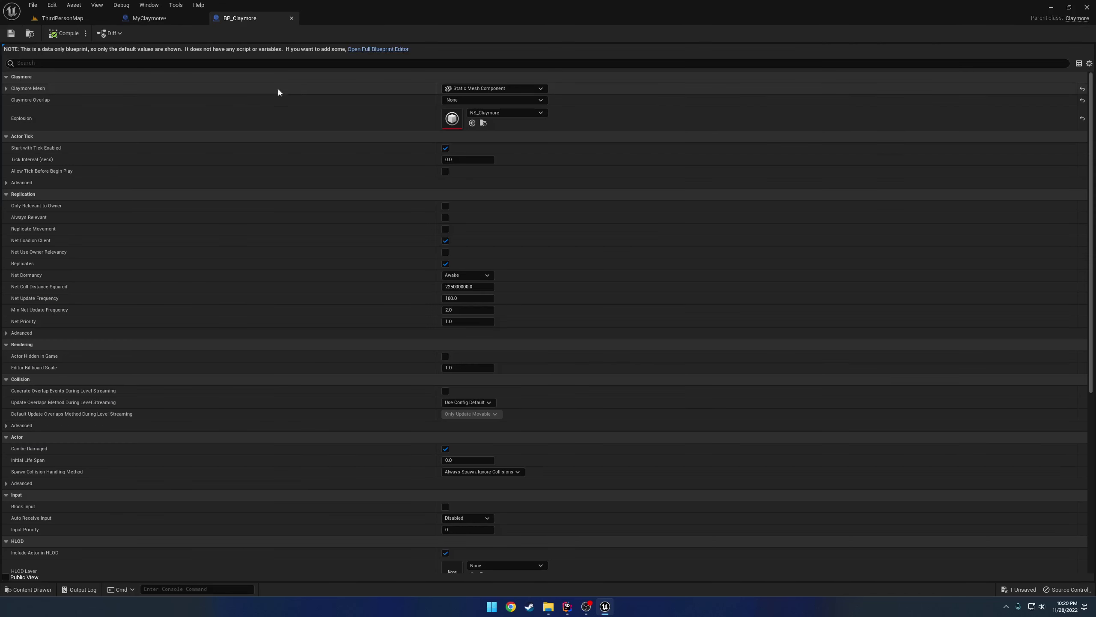
pyautogui.click(364, 51)
pyautogui.click(96, 95)
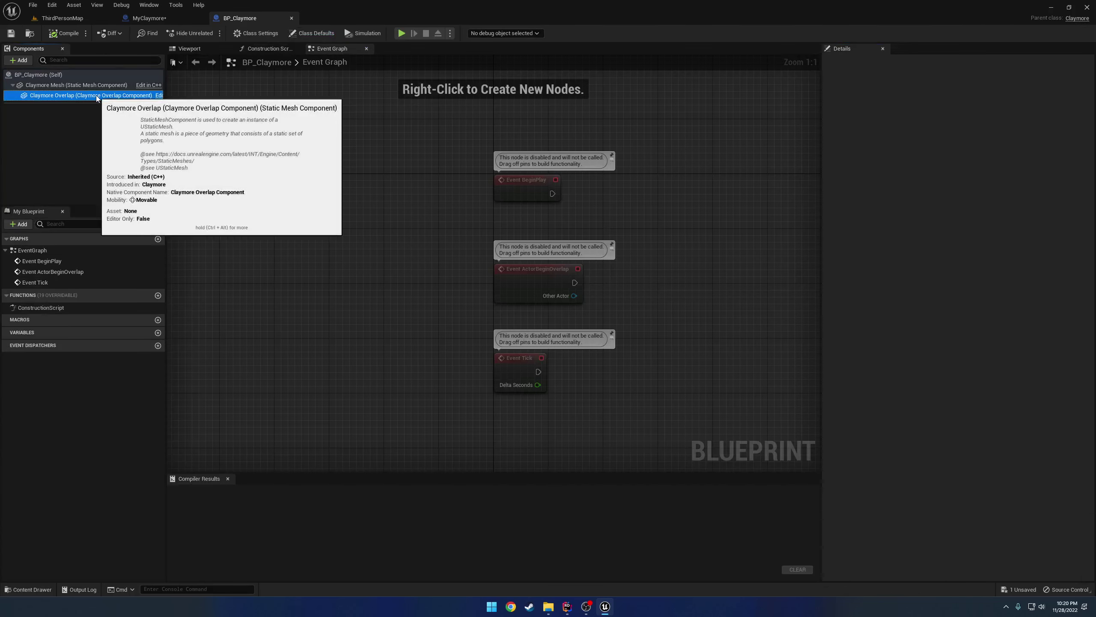
pyautogui.click(96, 86)
pyautogui.click(98, 95)
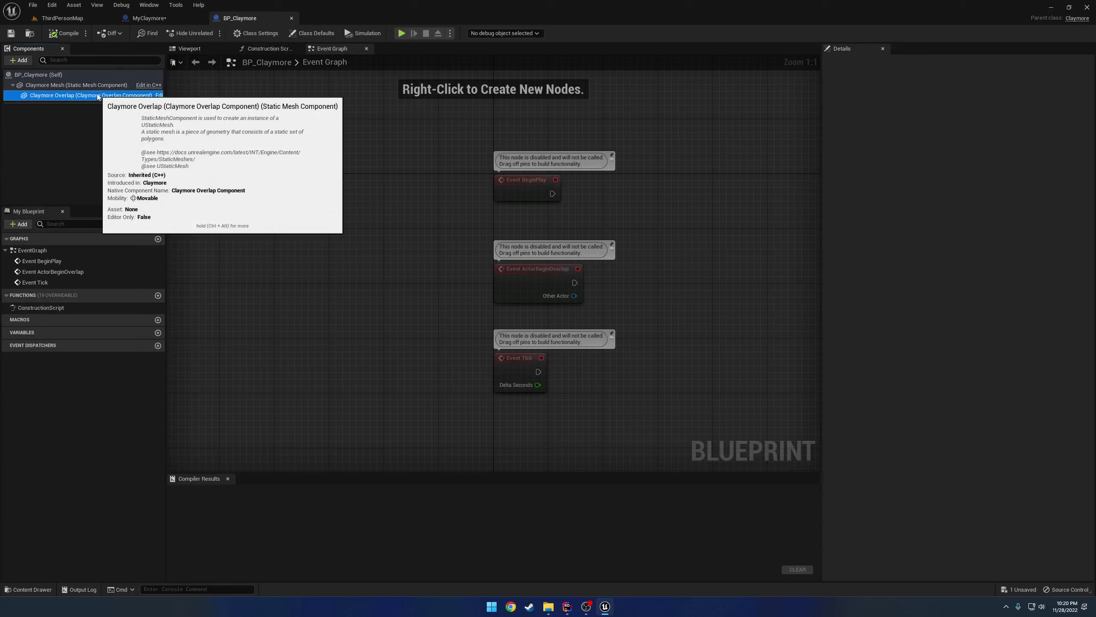
# Close the BP_Claymore and MyClaymore editors and move the MyClaymore blueprint from Content into the Claymore folder.
pyautogui.click(292, 19)
pyautogui.click(202, 20)
pyautogui.hotkey('ctrl', 'space')
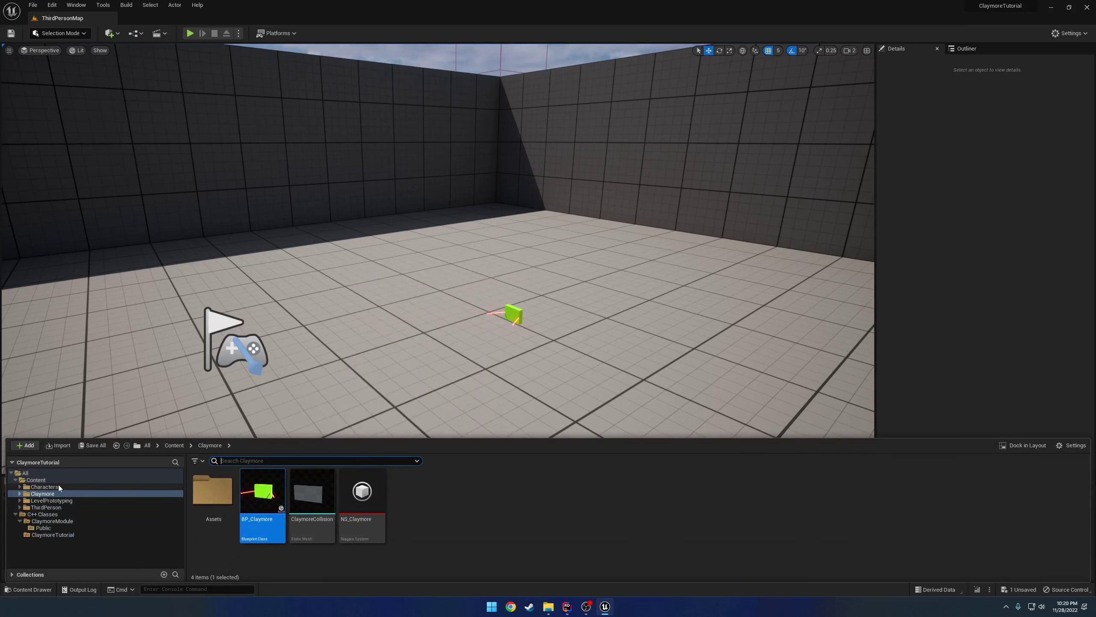
pyautogui.click(35, 479)
pyautogui.moveTo(413, 492); pyautogui.dragTo(363, 380)
pyautogui.click(281, 508)
pyautogui.doubleClick(262, 491)
pyautogui.hotkey('ctrl', 'z')
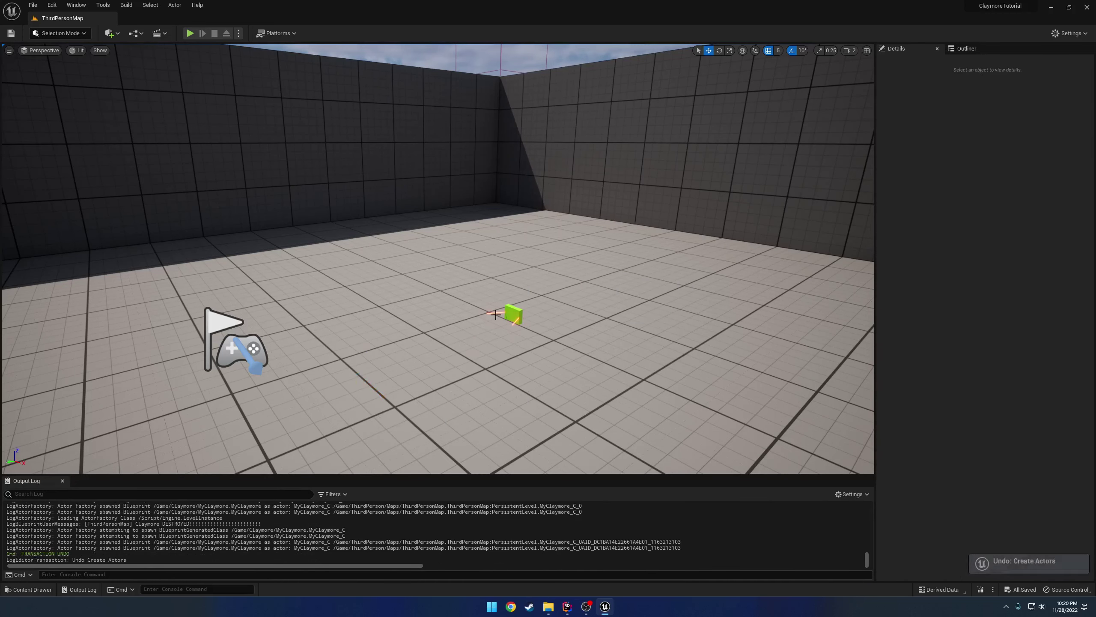
# Replace the BP_Claymore actor in ThirdPersonMap with MyClaymore and save all changes.
pyautogui.click(513, 314)
pyautogui.rightClick(513, 315)
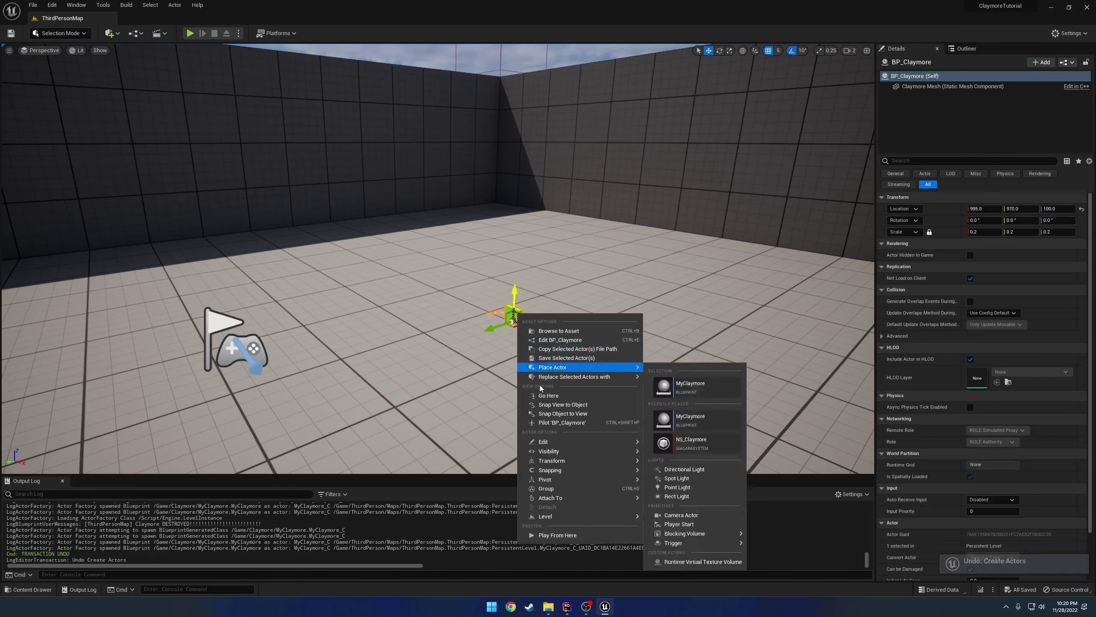
pyautogui.moveTo(579, 376)
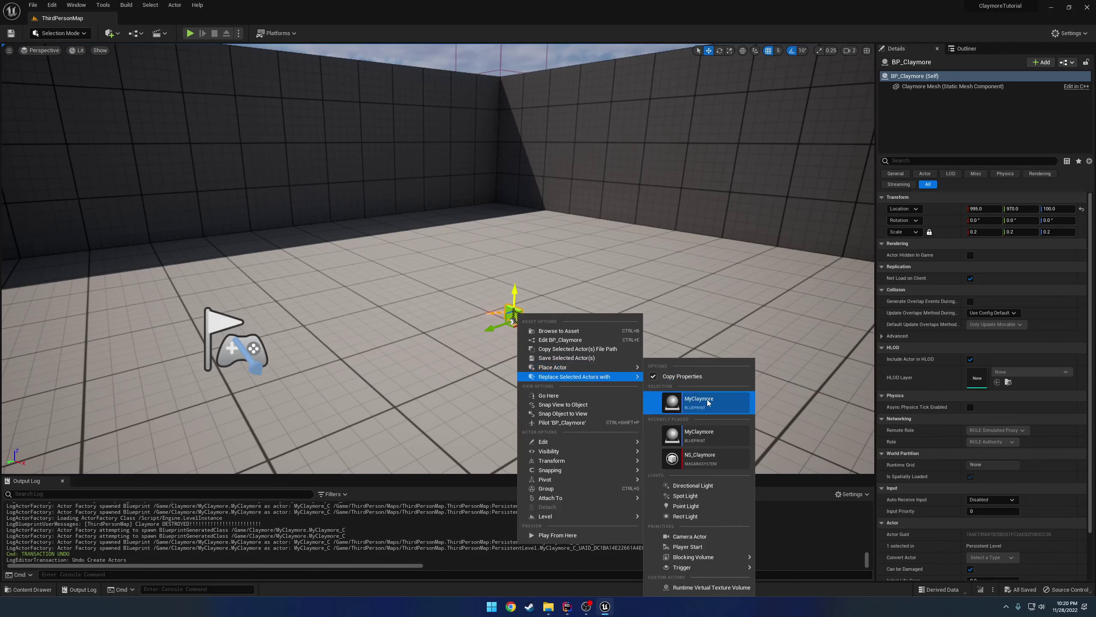
pyautogui.click(708, 403)
pyautogui.hotkey('ctrl', 'space')
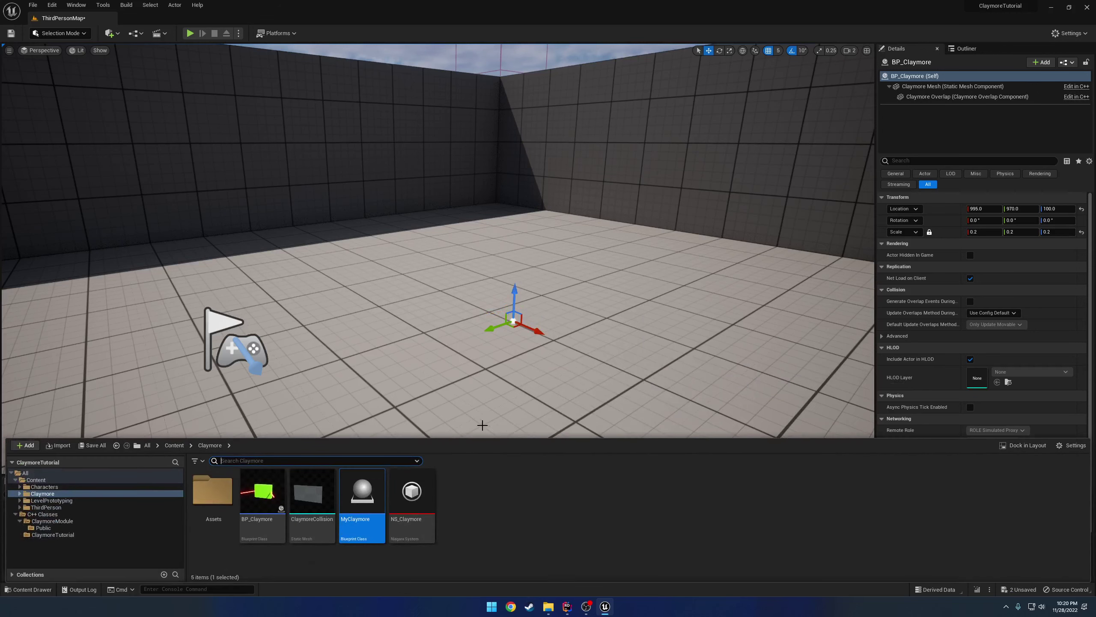
pyautogui.click(32, 5)
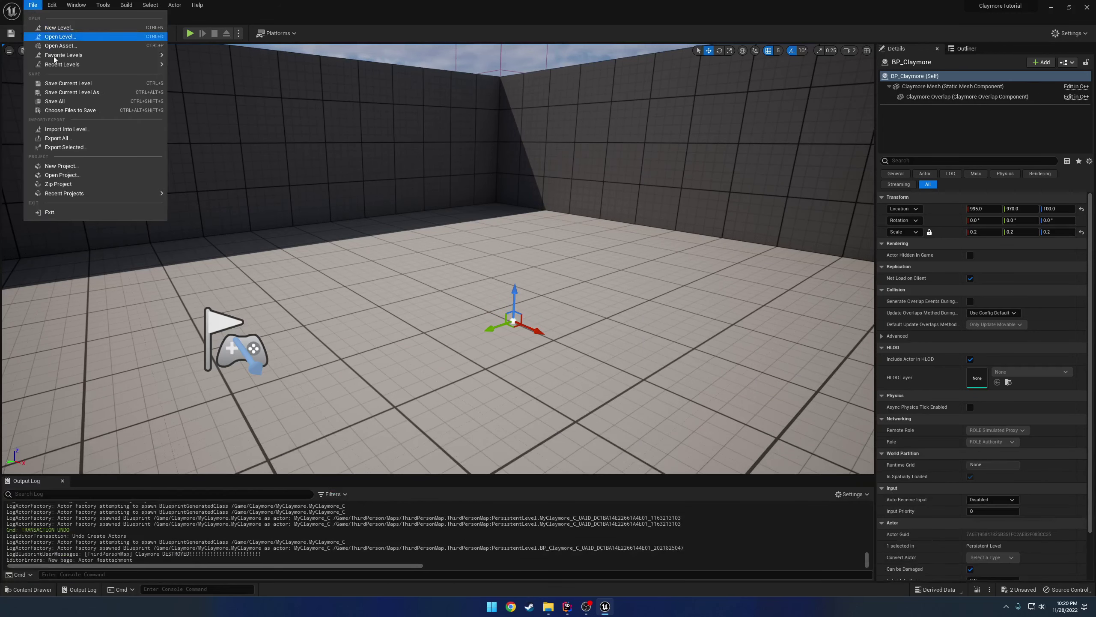
pyautogui.click(66, 101)
# Force-delete the old BP_Claymore blueprint from the Claymore folder.
pyautogui.hotkey('ctrl', 'space')
pyautogui.click(263, 493)
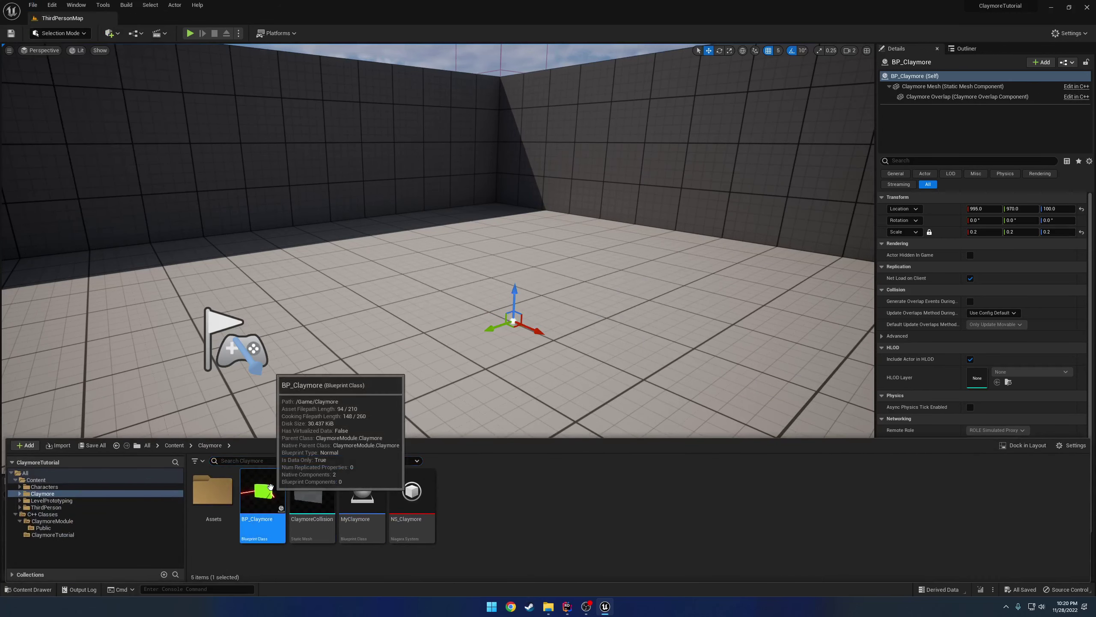
pyautogui.press('Delete')
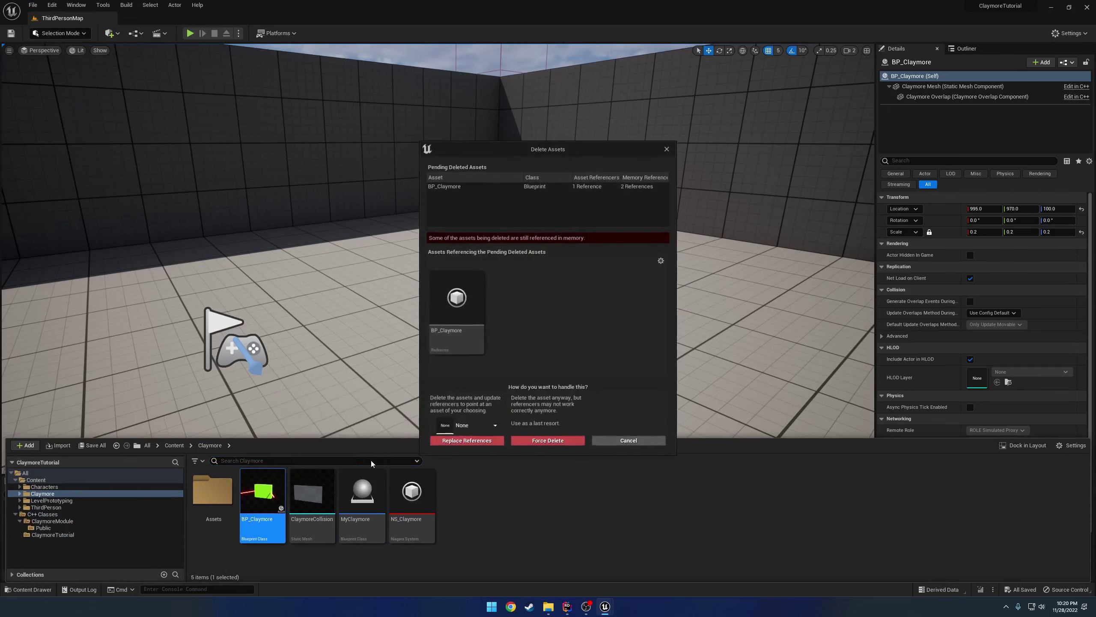
pyautogui.click(560, 442)
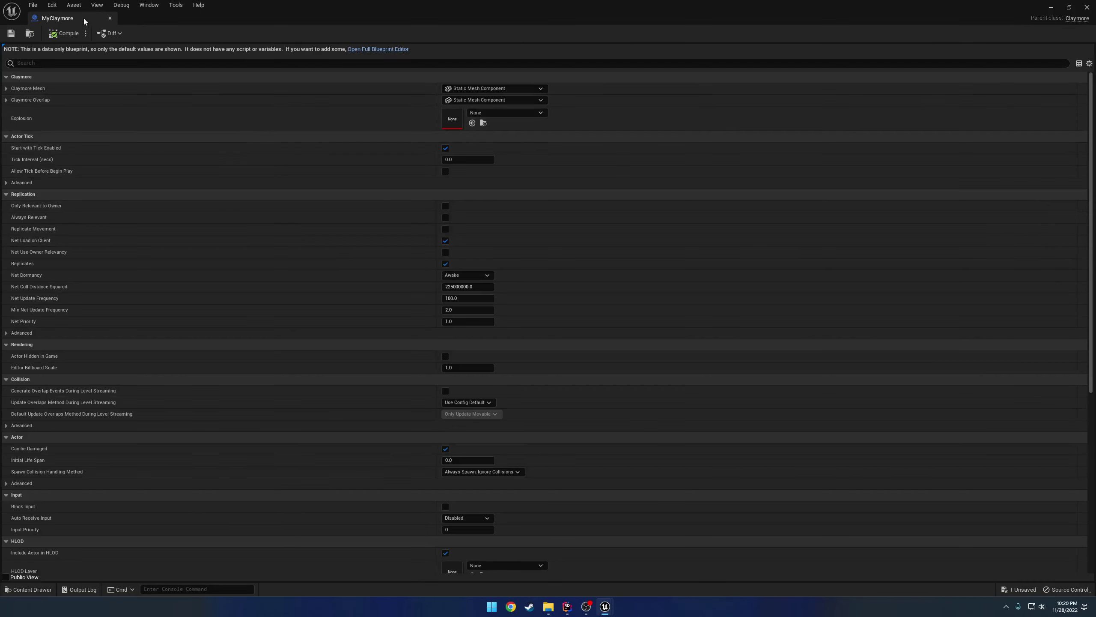
# Rename the MyClaymore blueprint in the Claymore folder to BP_Claymore.
pyautogui.click(74, 19)
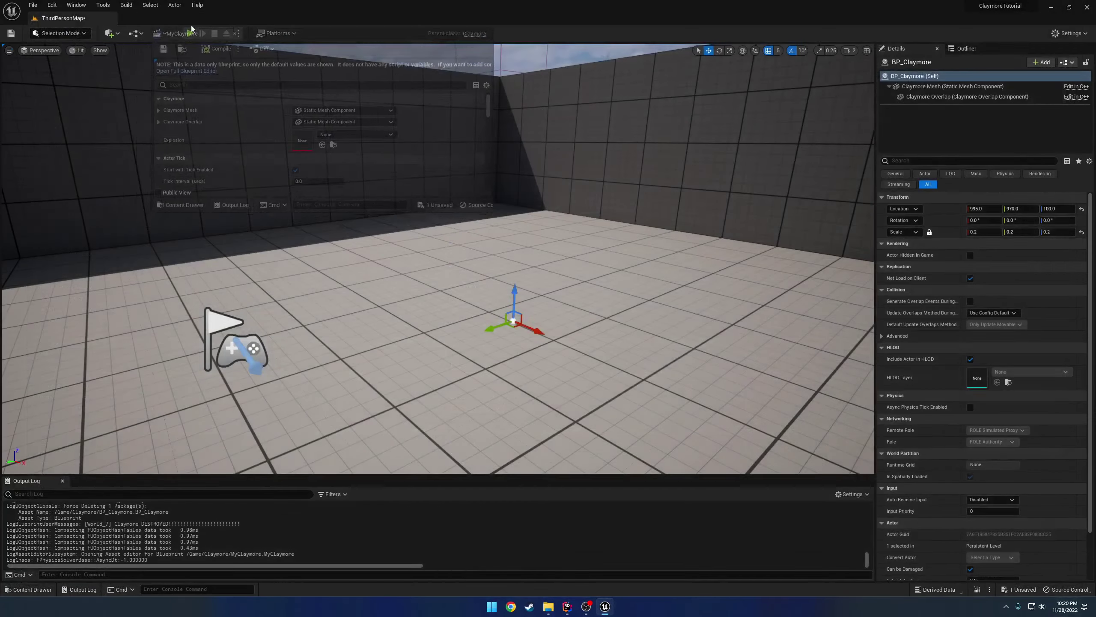
pyautogui.hotkey('ctrl', 'space')
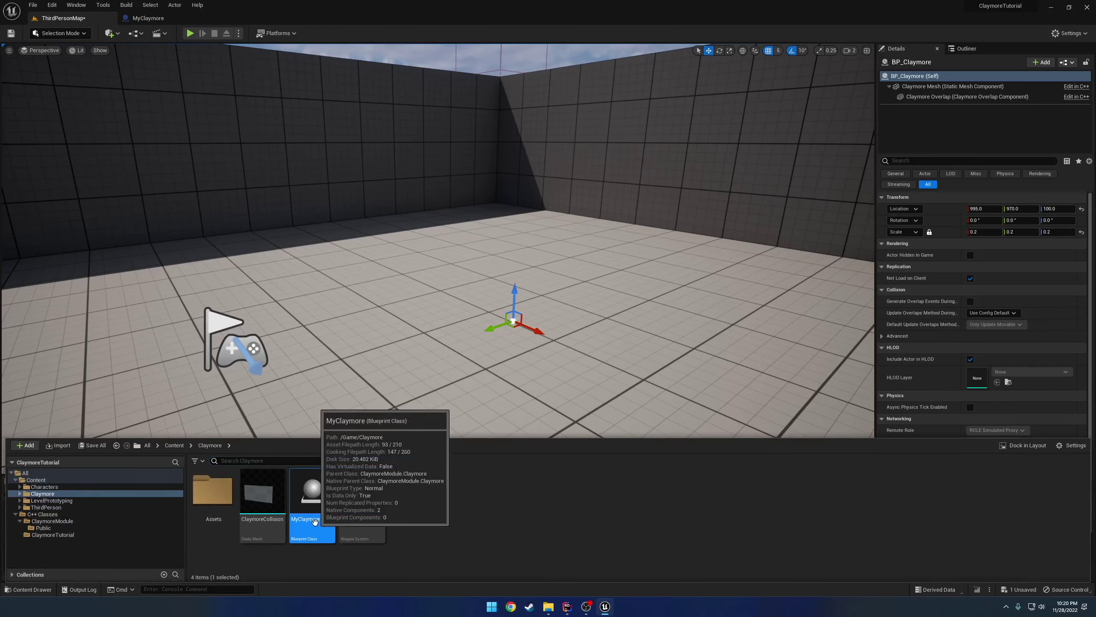
pyautogui.press('F2')
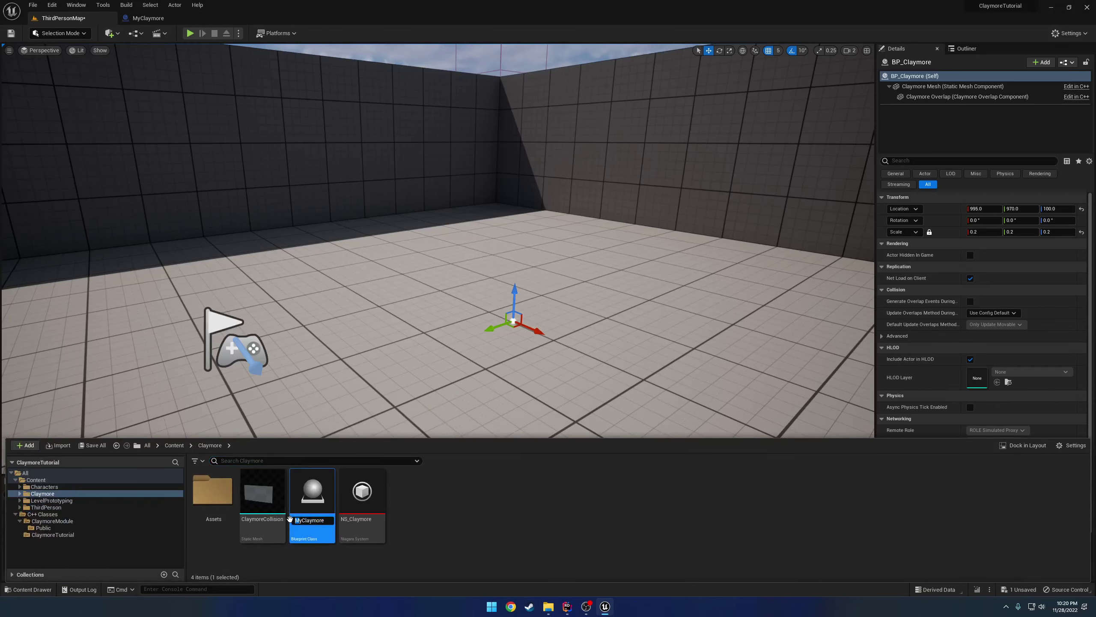
pyautogui.write('BP_')
pyautogui.press('Return')
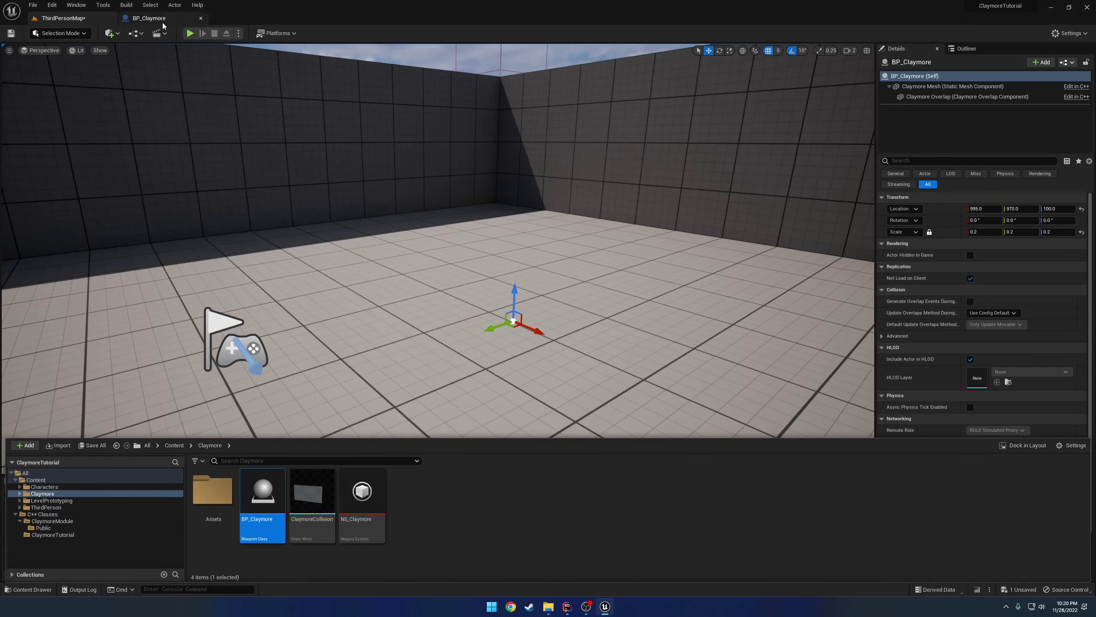
# Assign the Claymore static mesh to the Claymore Mesh component of the new BP_Claymore blueprint.
pyautogui.click(163, 22)
pyautogui.click(54, 88)
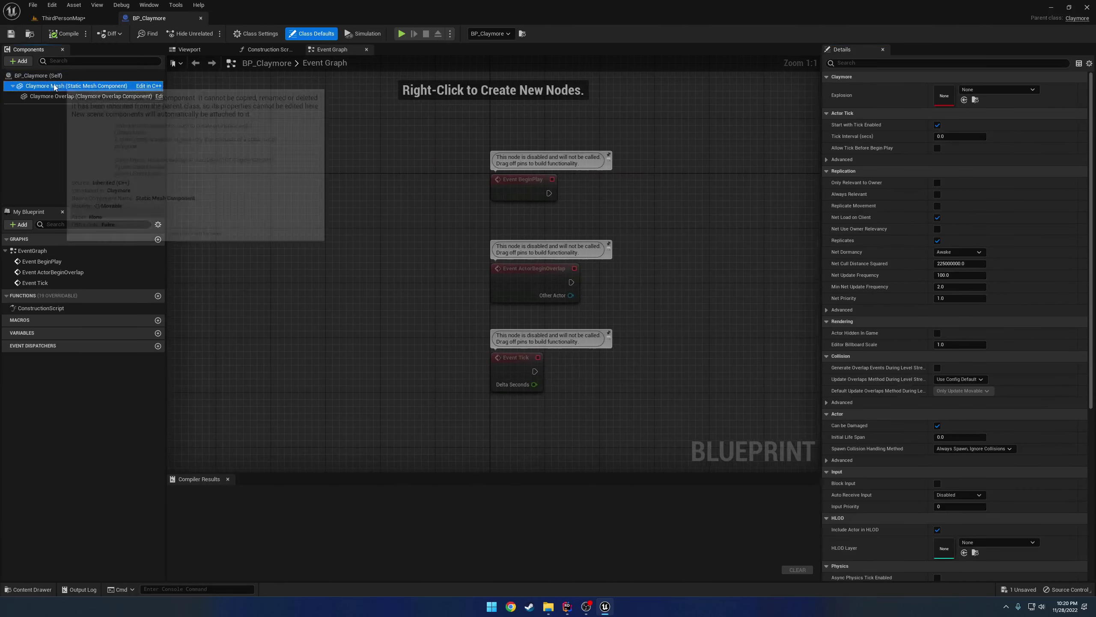
pyautogui.click(192, 51)
pyautogui.click(1004, 217)
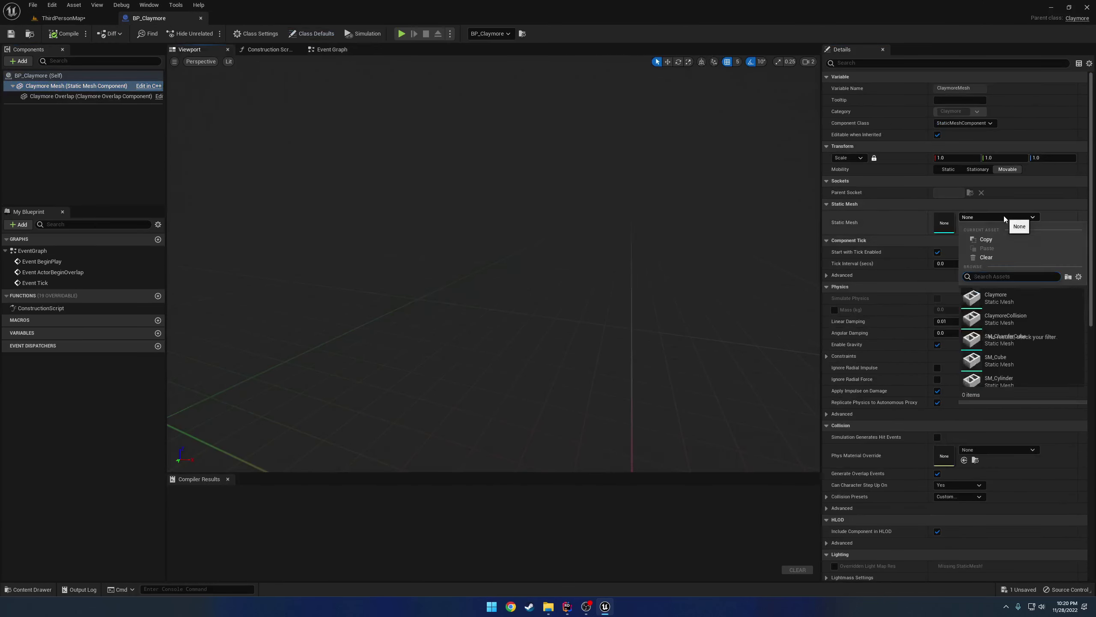
pyautogui.click(1001, 298)
# Assign the ClaymoreCollision static mesh to the Claymore Overlap component, compile BP_Claymore and view the actor in ThirdPersonMap.
pyautogui.click(94, 94)
pyautogui.press('w')
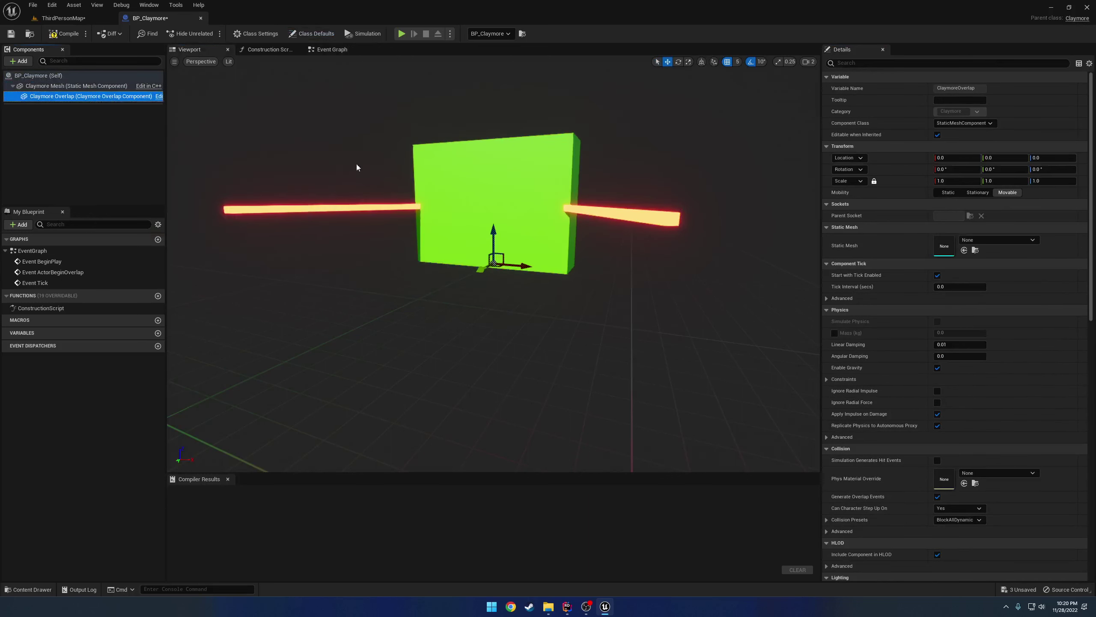
pyautogui.moveTo(358, 166); pyautogui.dragTo(303, 157, button='right')
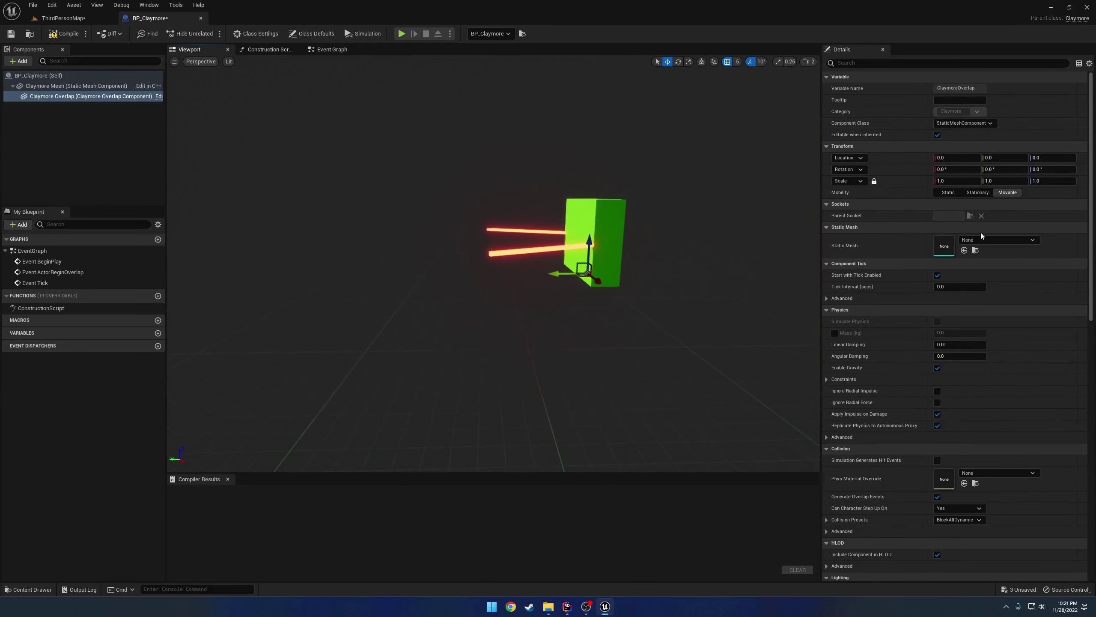
pyautogui.click(996, 239)
pyautogui.click(992, 342)
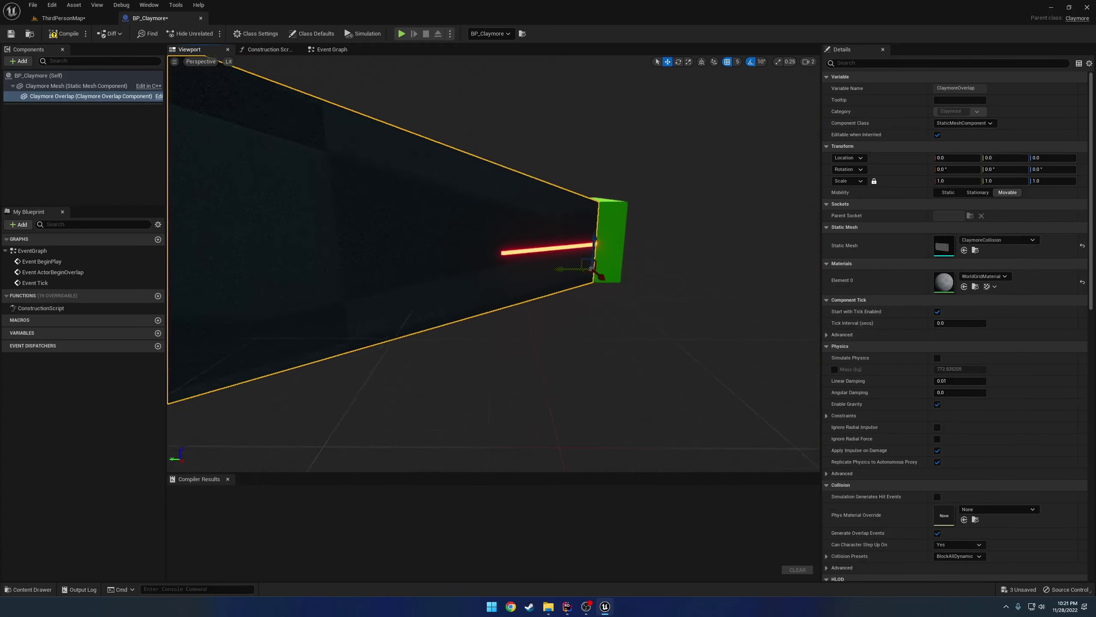
pyautogui.click(64, 34)
pyautogui.click(64, 18)
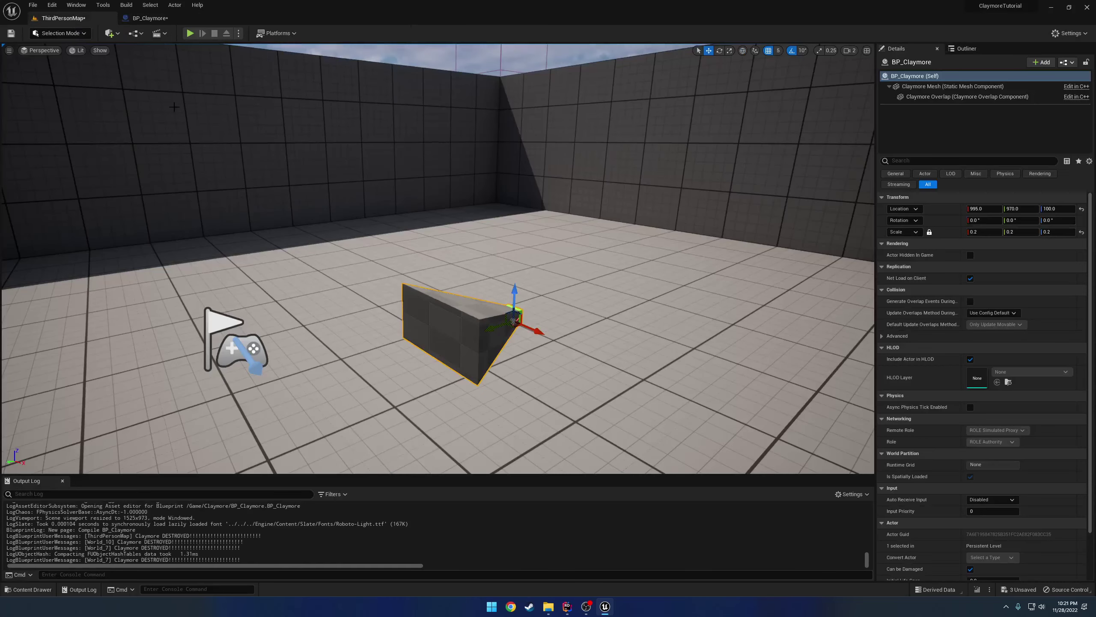
pyautogui.moveTo(347, 236); pyautogui.dragTo(330, 262, button='right')
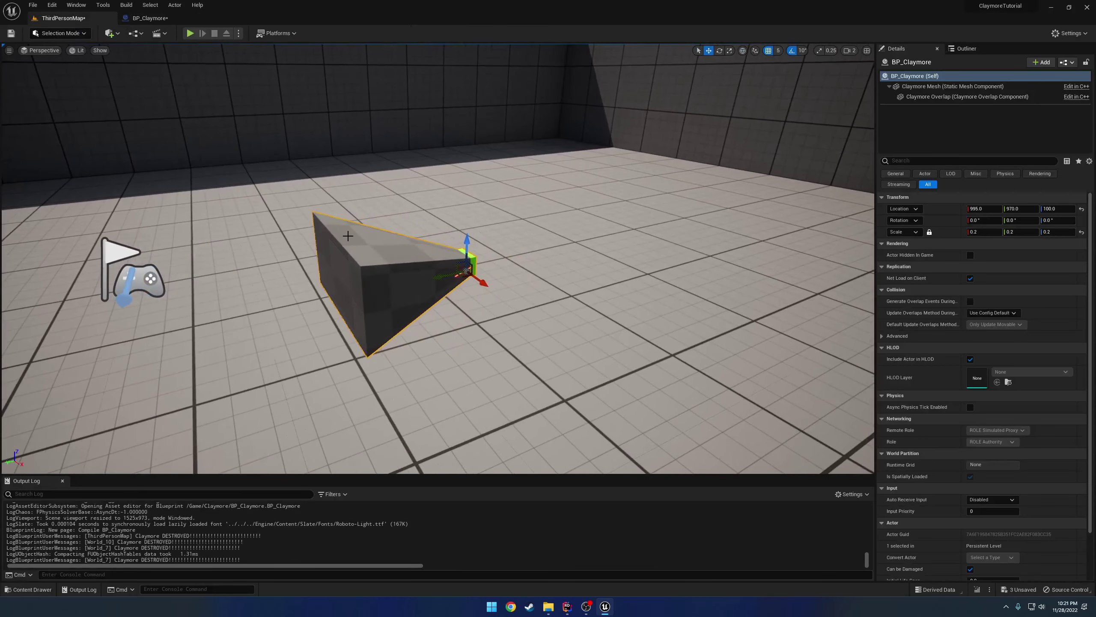
# Set BP_Claymore's Explosion effect to NS_Claymore and compile the blueprint.
pyautogui.click(150, 18)
pyautogui.click(120, 75)
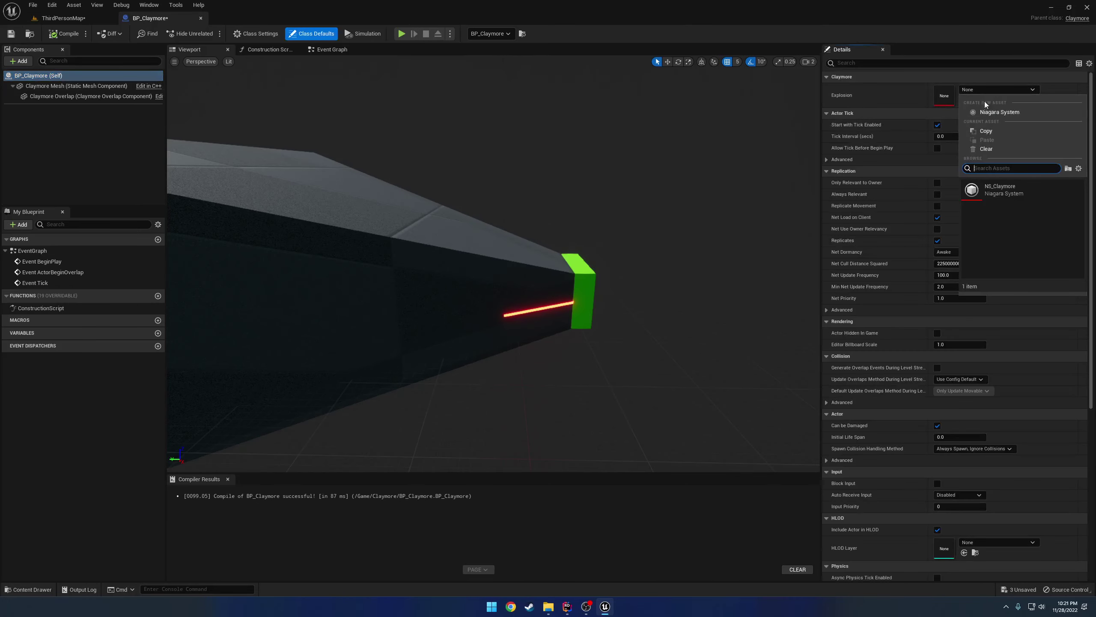
pyautogui.click(51, 37)
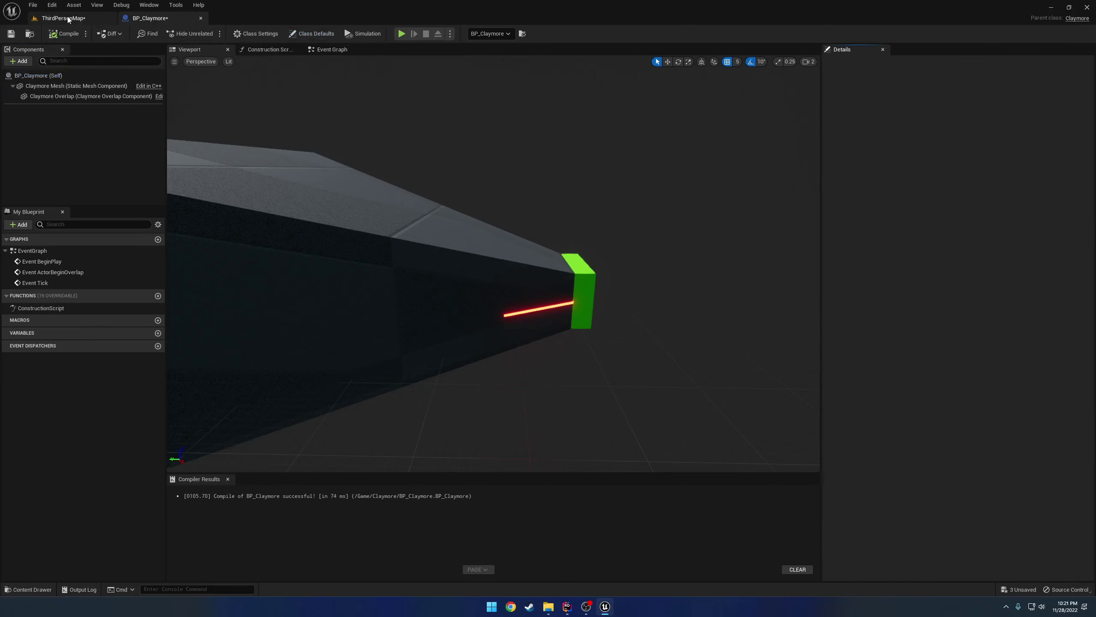
# Play ThirdPersonMap in the editor, move the character around the claymore to inspect its collision mesh, and stop the session.
pyautogui.click(68, 19)
pyautogui.click(191, 33)
pyautogui.click(276, 108)
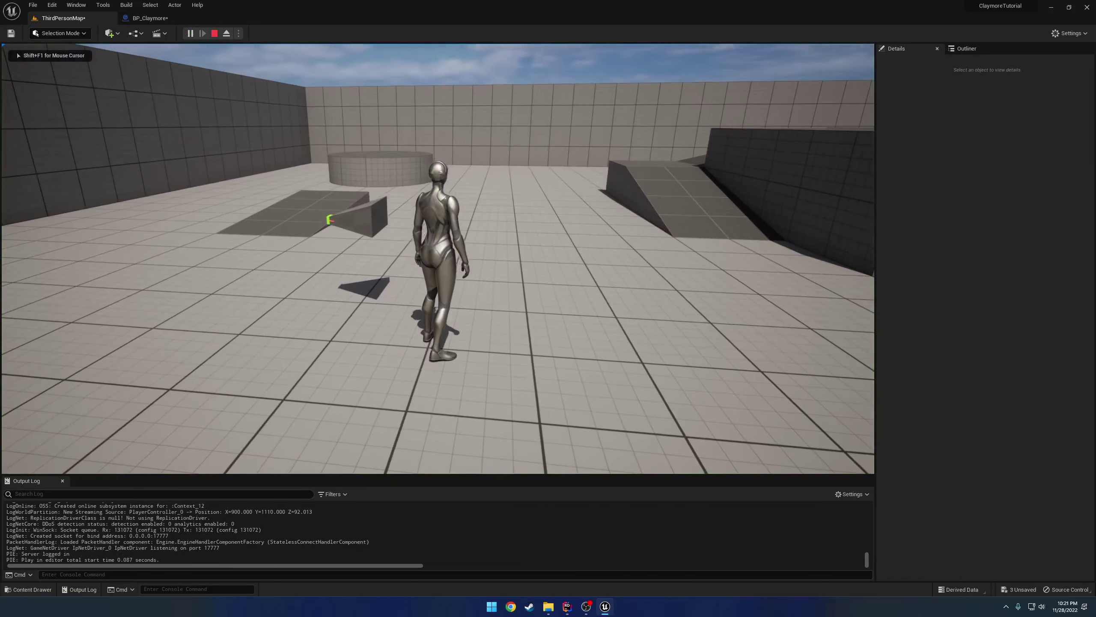
pyautogui.press('a')
pyautogui.press('d')
pyautogui.press('a')
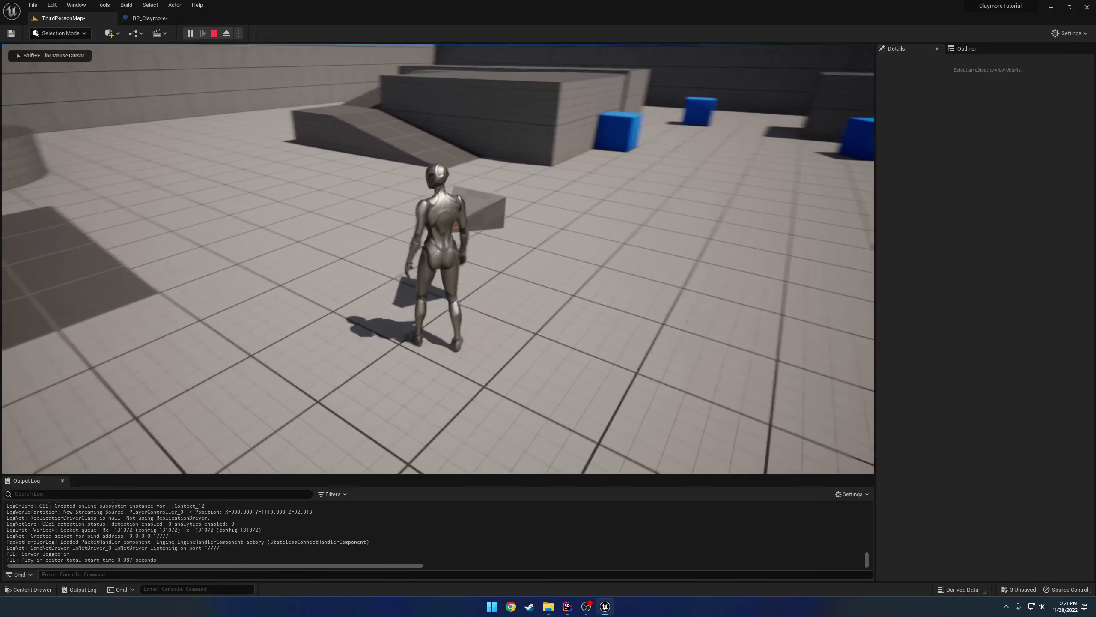
pyautogui.press('d')
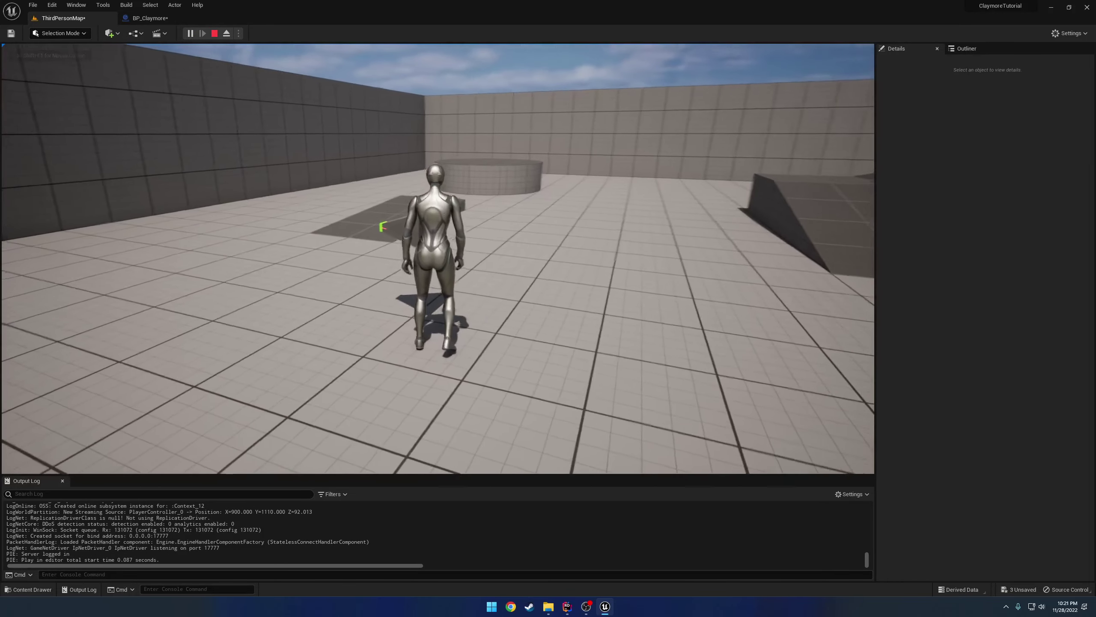
pyautogui.press('Escape')
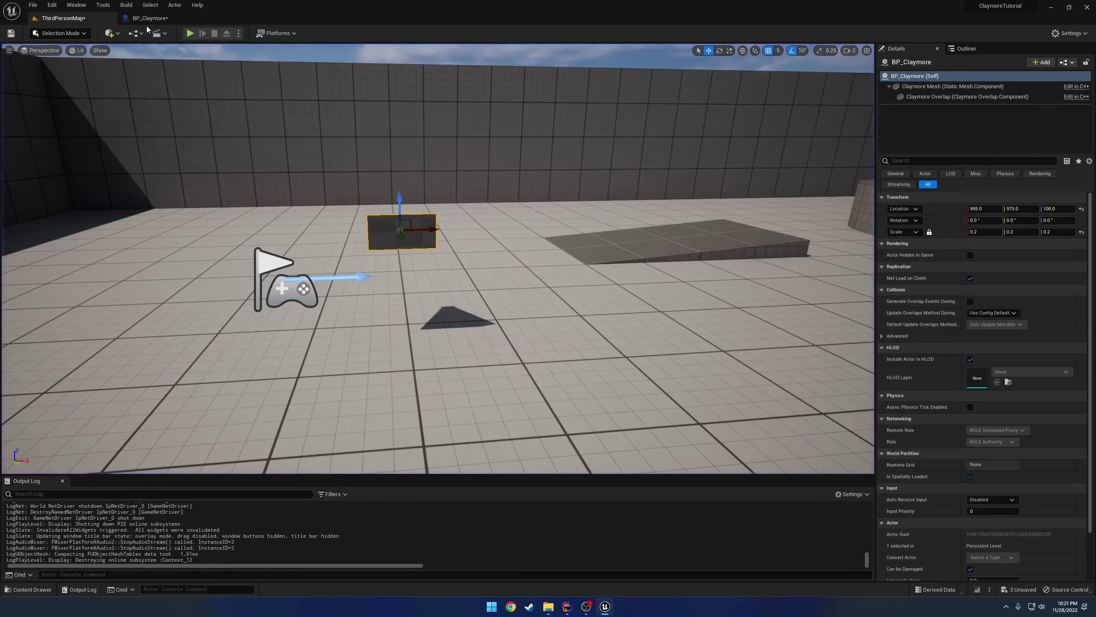
pyautogui.click(149, 18)
pyautogui.moveTo(446, 192); pyautogui.dragTo(488, 234, button='right')
pyautogui.click(446, 192)
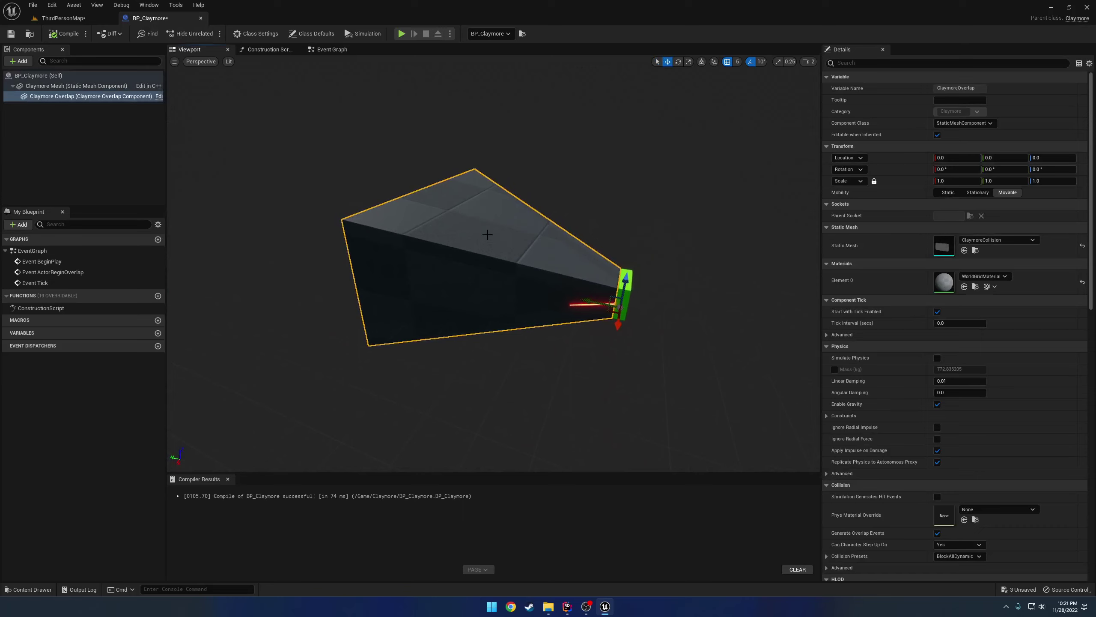
# Duplicate the M_Claymore material in the Claymore Assets folder and name the copy M_ClaymoreOverlap.
pyautogui.click(73, 20)
pyautogui.hotkey('ctrl', 'space')
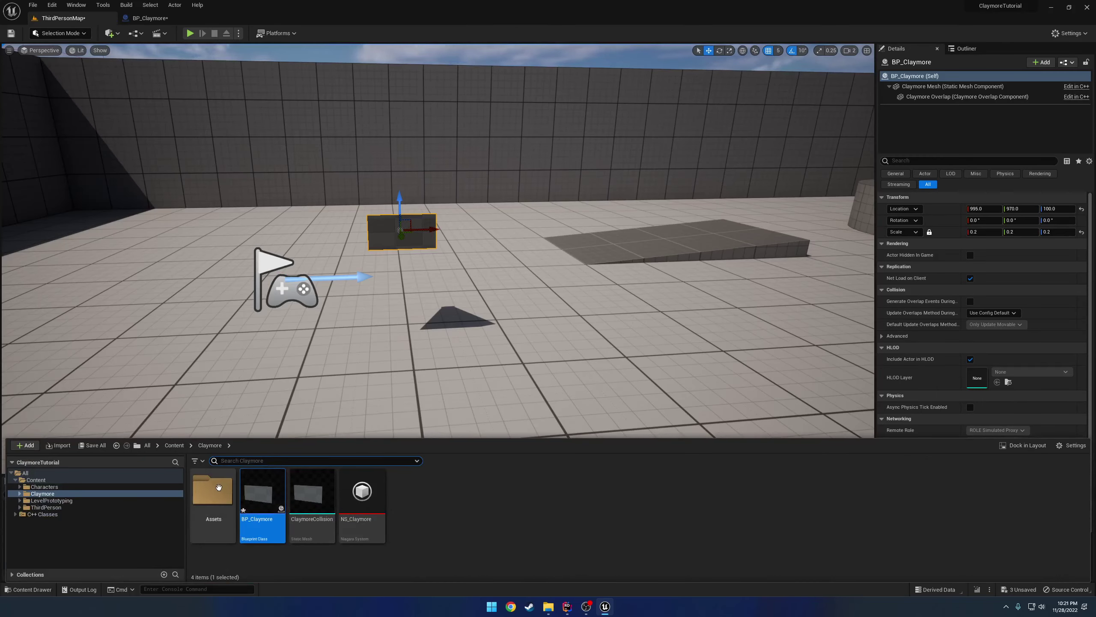
pyautogui.doubleClick(212, 491)
pyautogui.click(271, 492)
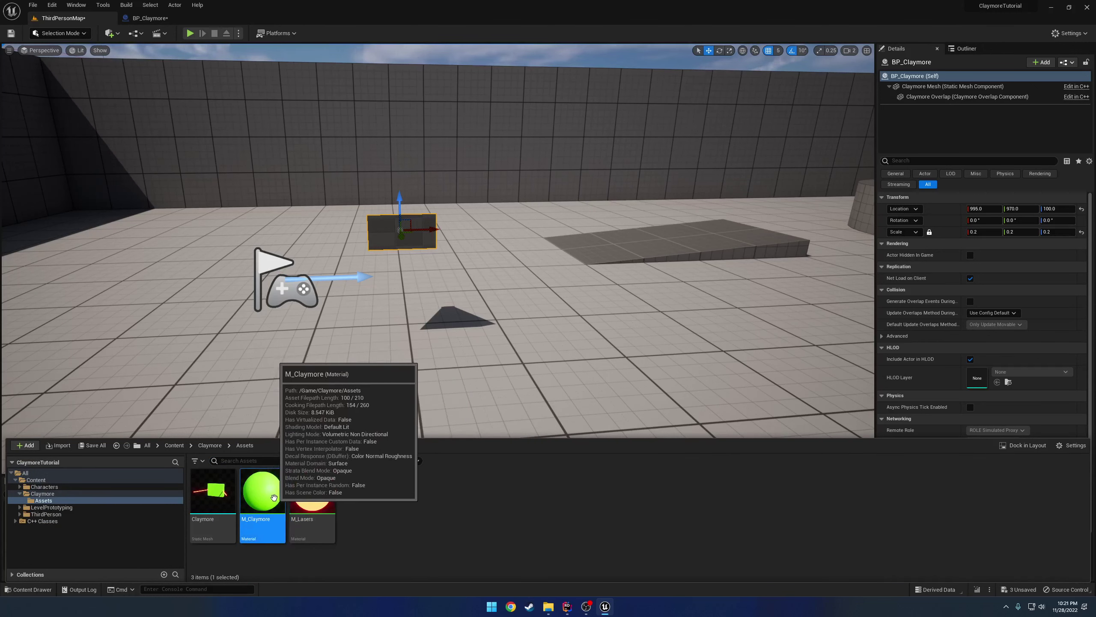
pyautogui.rightClick(273, 497)
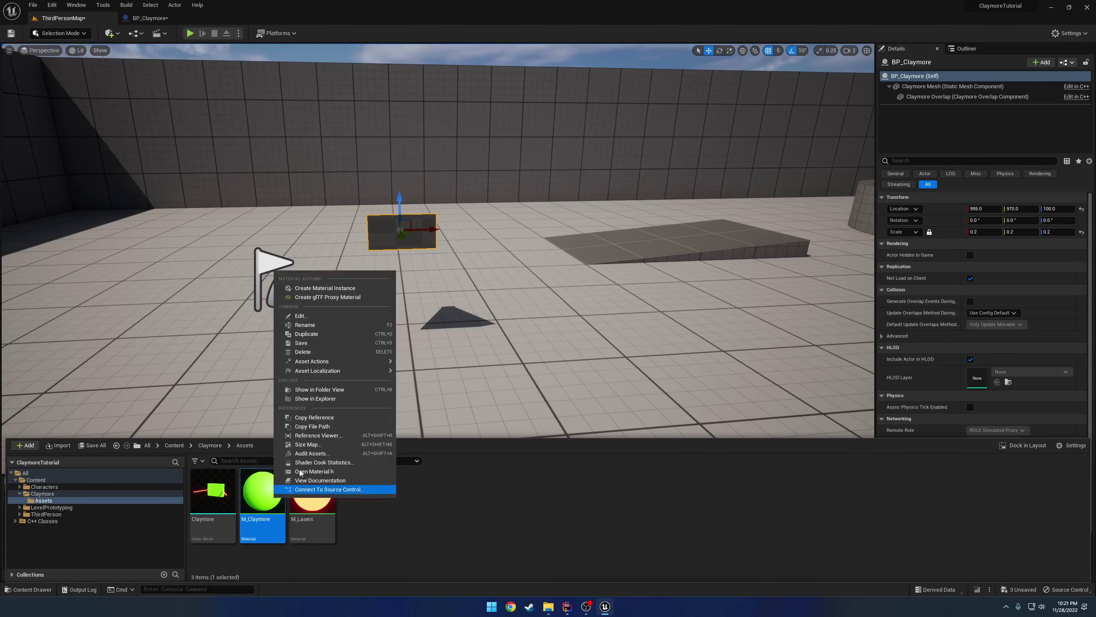
pyautogui.click(351, 336)
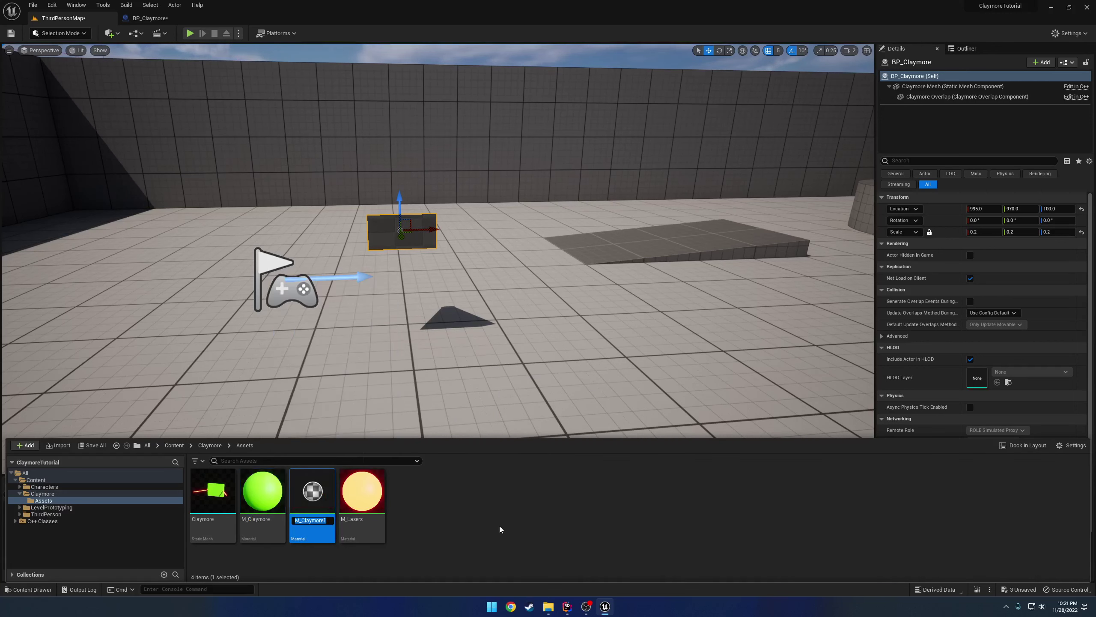
pyautogui.write('M_ClaymoreOverlap')
pyautogui.press('Return')
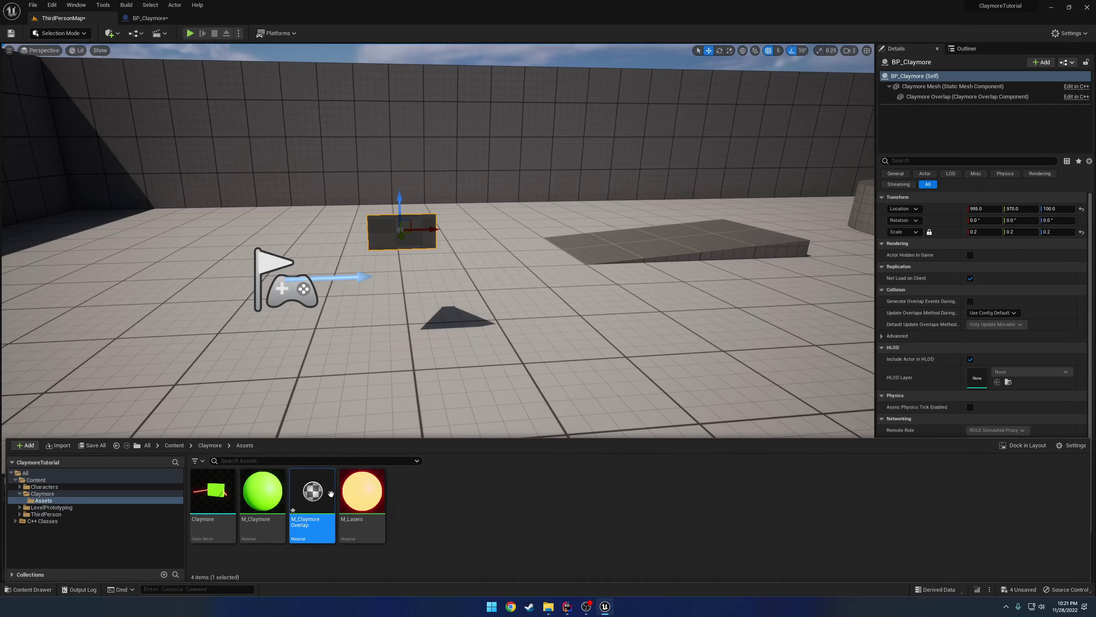
# Open M_ClaymoreOverlap, set its Param colour to pure red and move the Param node farther from the material output node.
pyautogui.doubleClick(331, 493)
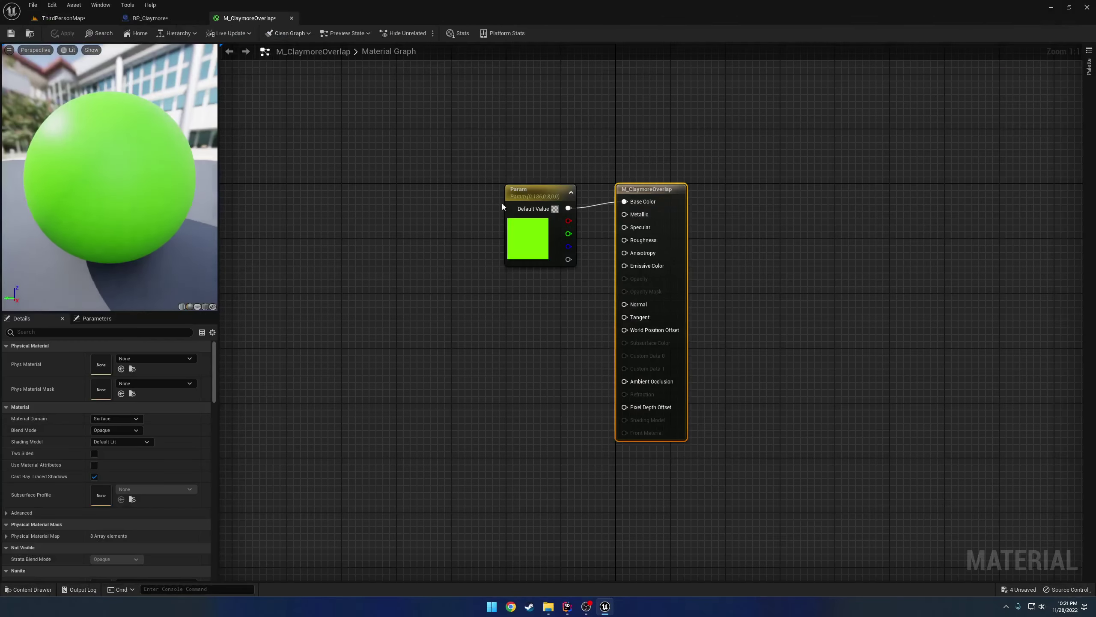
pyautogui.doubleClick(528, 238)
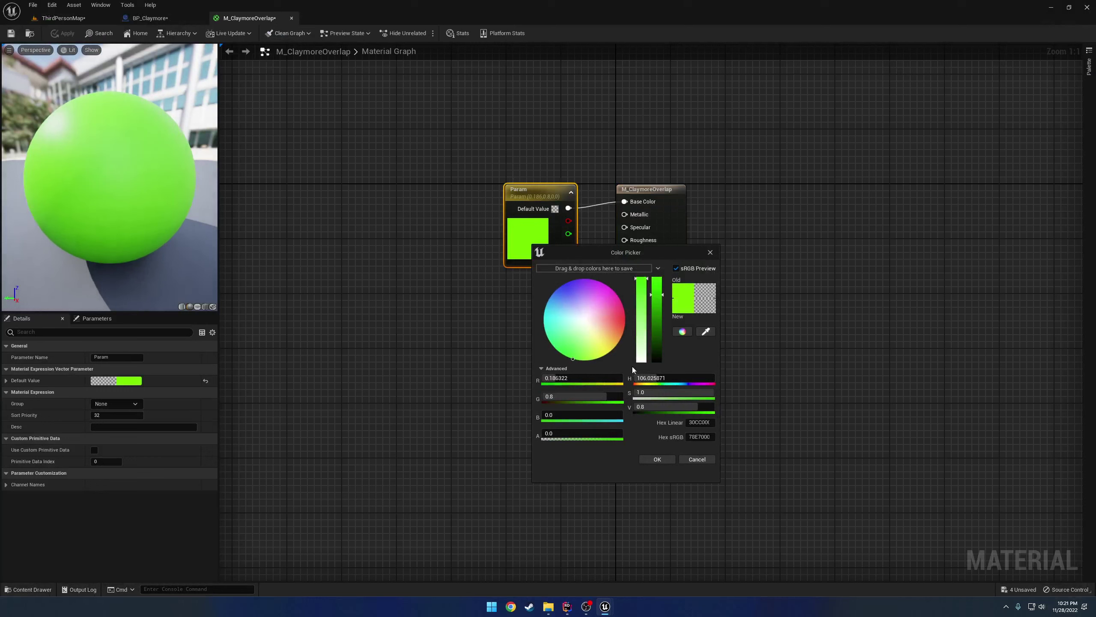
pyautogui.click(625, 319)
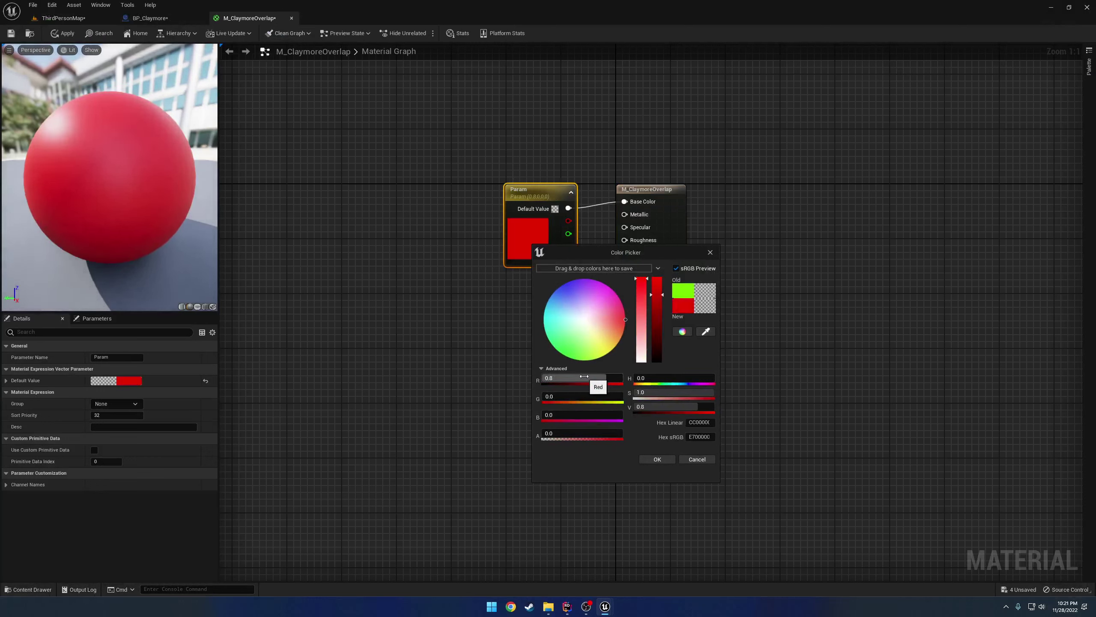
pyautogui.moveTo(584, 377); pyautogui.dragTo(592, 387)
pyautogui.click(662, 458)
pyautogui.moveTo(549, 268); pyautogui.dragTo(423, 252)
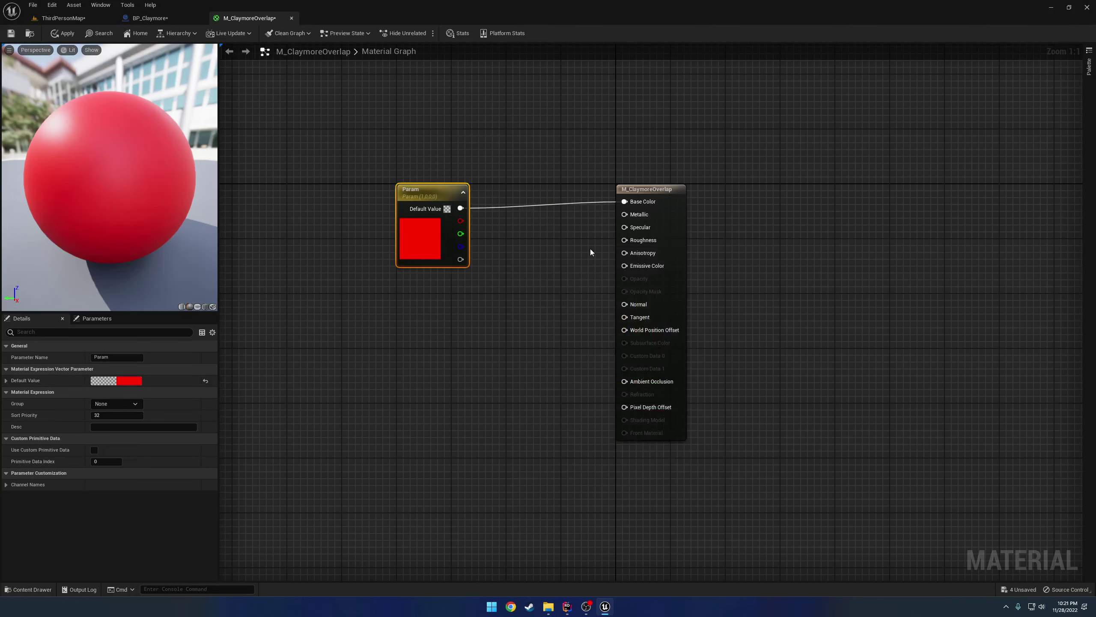
# Set M_ClaymoreOverlap's blend mode to Translucent with a 0.2 constant connected to Opacity, and apply the material.
pyautogui.click(639, 215)
pyautogui.click(125, 430)
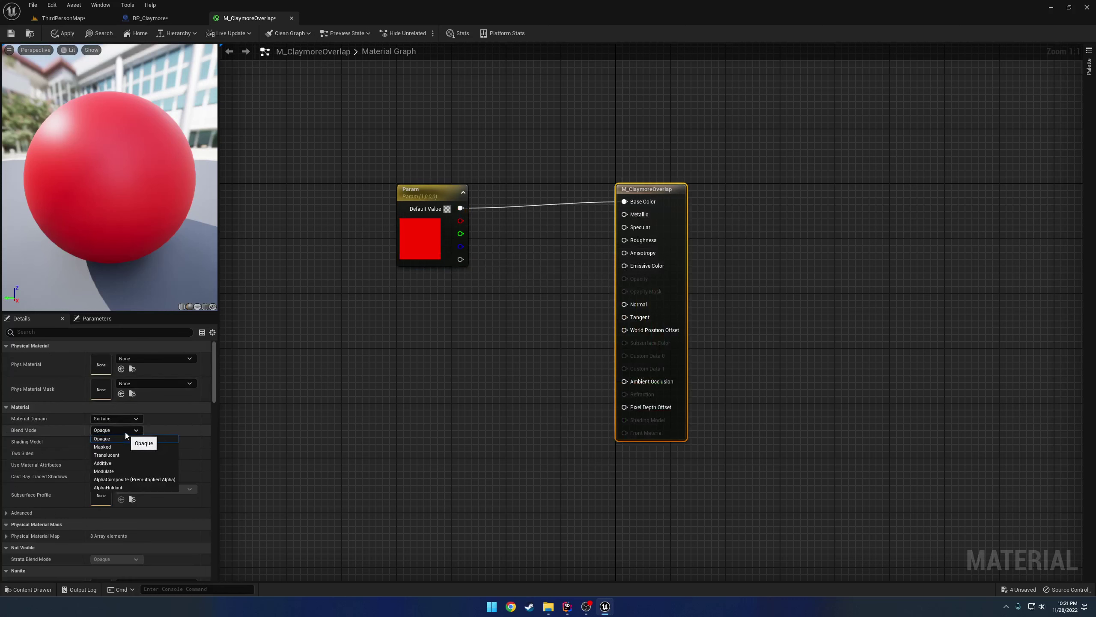
pyautogui.click(120, 455)
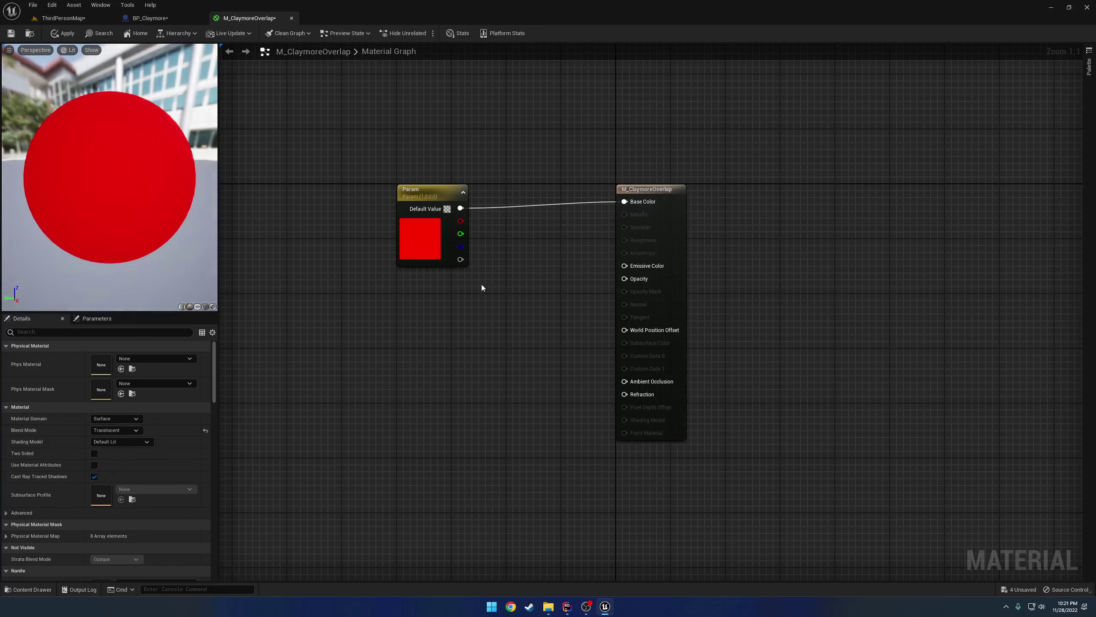
pyautogui.click(509, 286)
pyautogui.moveTo(557, 305); pyautogui.dragTo(624, 278)
pyautogui.moveTo(535, 292); pyautogui.dragTo(513, 278)
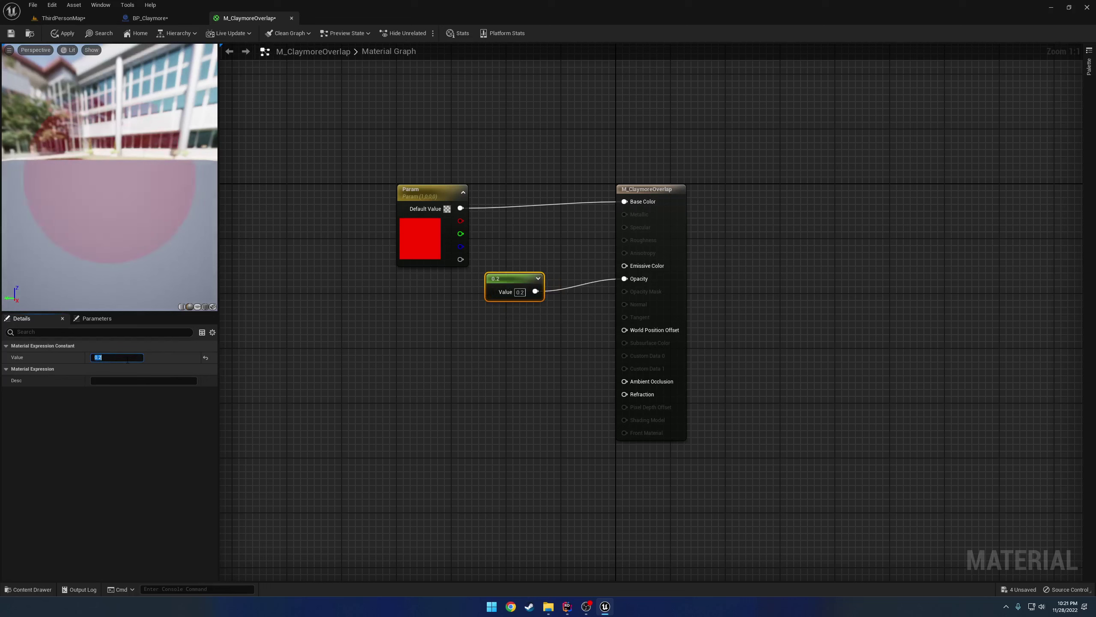
pyautogui.click(58, 37)
# Move the ClaymoreCollision static mesh from the Claymore folder into its Assets subfolder.
pyautogui.click(64, 17)
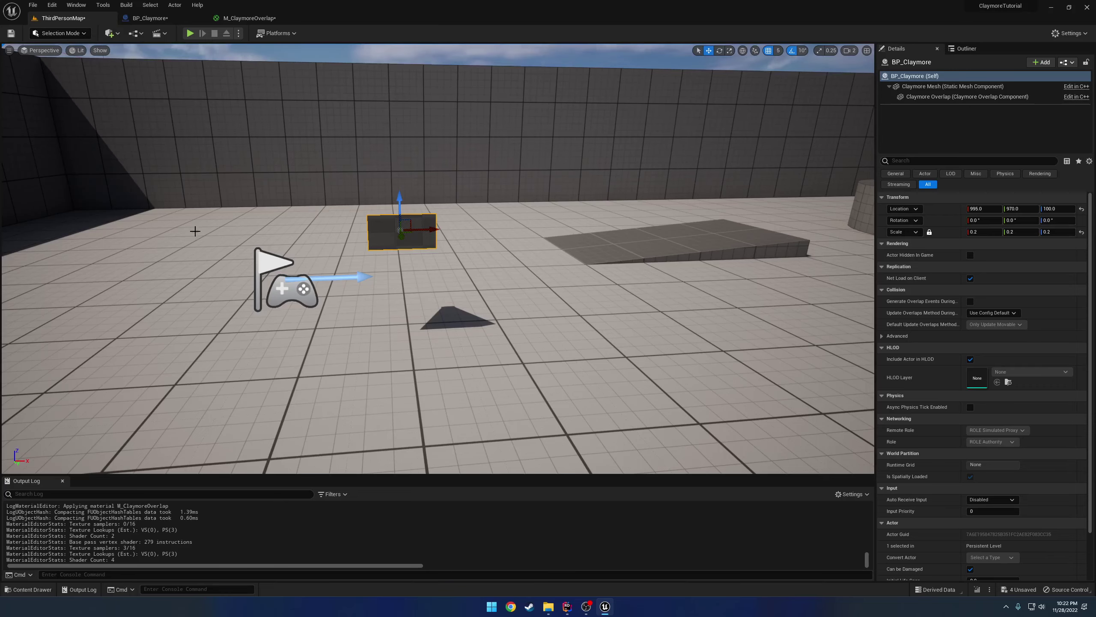
pyautogui.hotkey('ctrl', 'space')
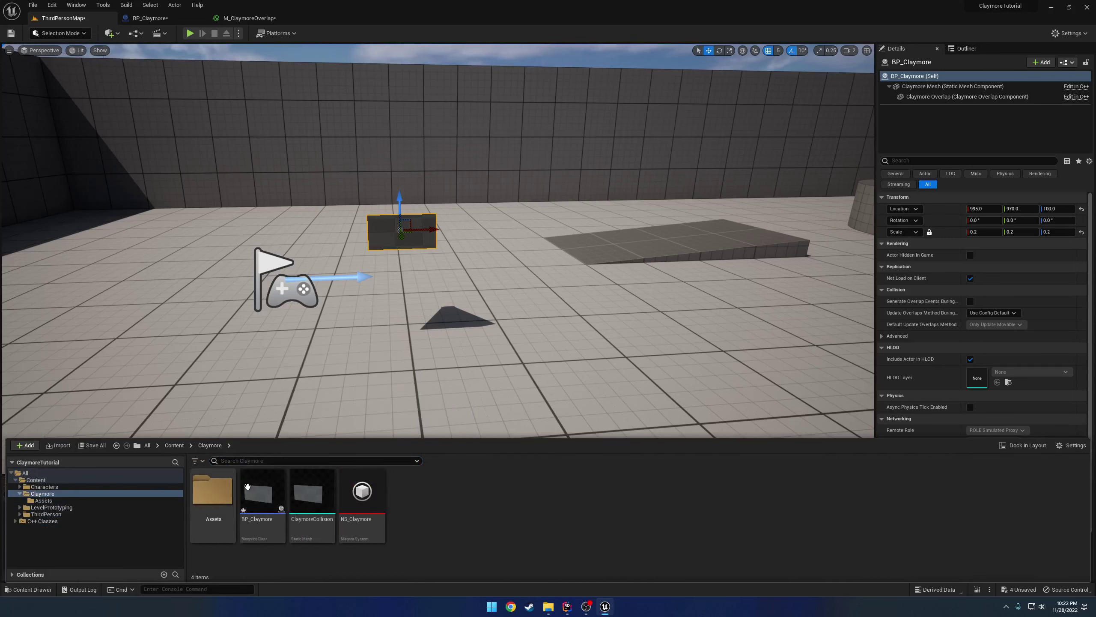
pyautogui.moveTo(312, 492); pyautogui.dragTo(225, 513)
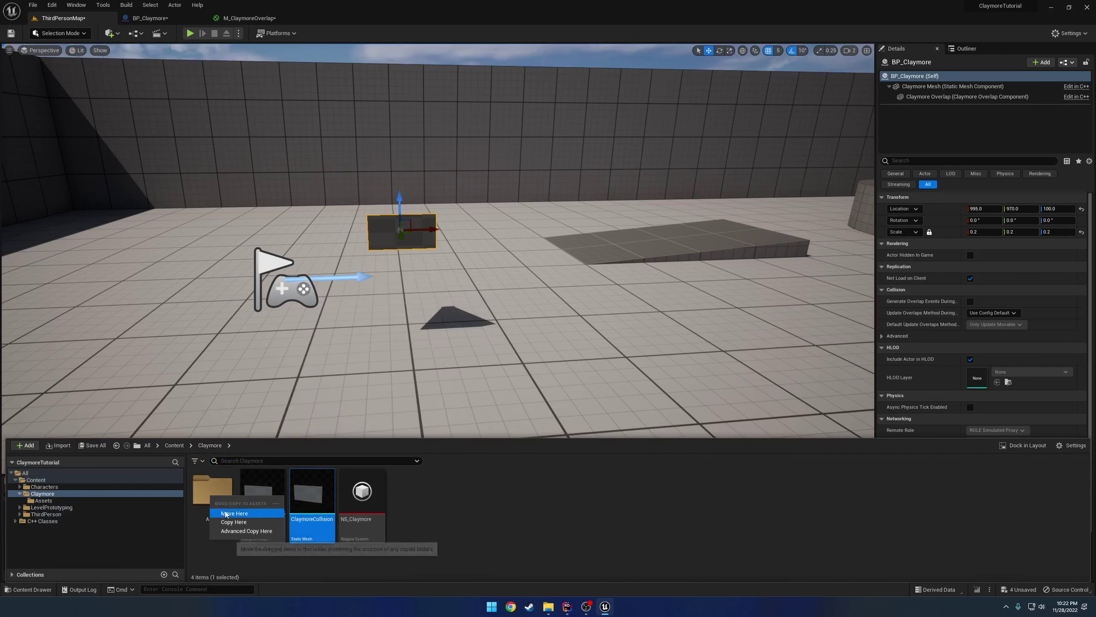
pyautogui.click(225, 512)
# Assign M_ClaymoreOverlap to the ClaymoreCollision mesh's Element 0 material slot, save the mesh and close its editor.
pyautogui.doubleClick(218, 494)
pyautogui.doubleClick(263, 493)
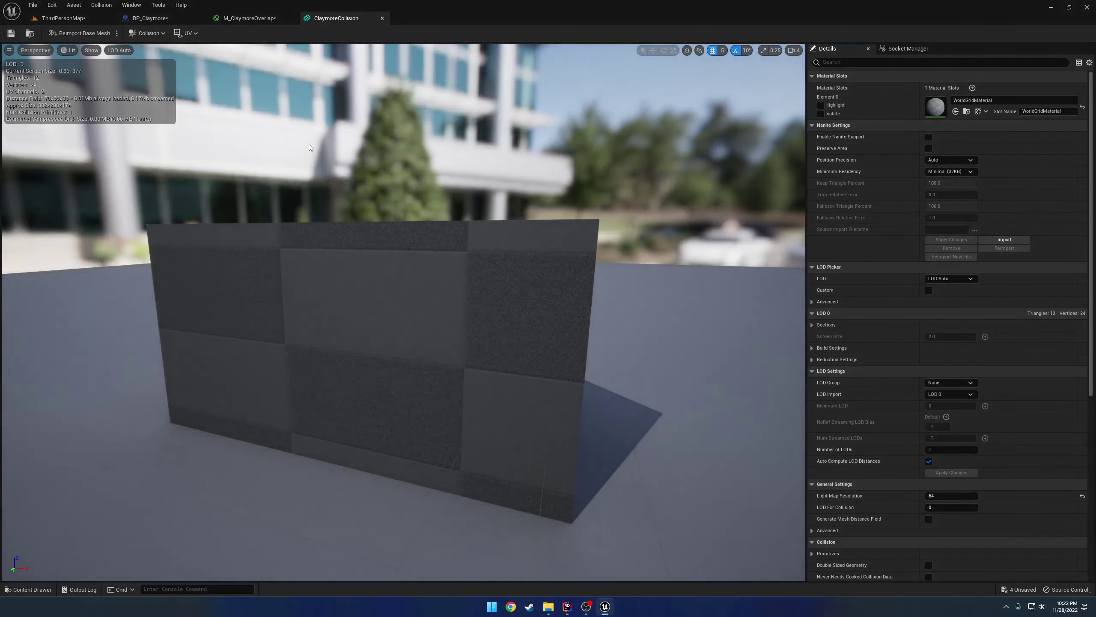
pyautogui.click(989, 101)
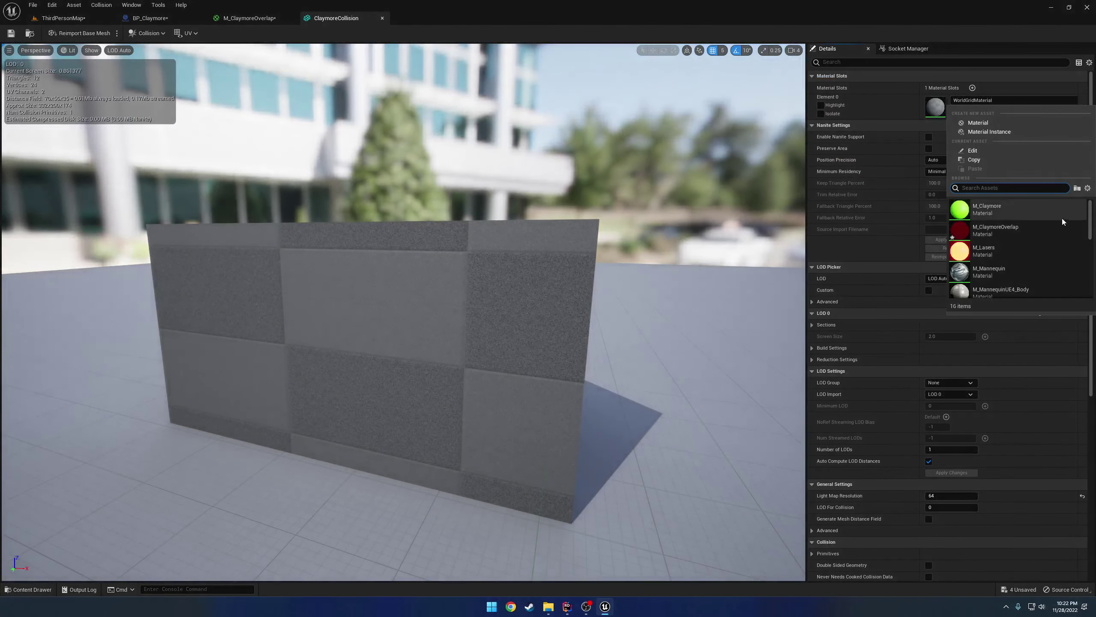
pyautogui.click(1053, 229)
pyautogui.moveTo(625, 276); pyautogui.dragTo(453, 277, button='right')
pyautogui.moveTo(535, 311); pyautogui.dragTo(492, 359, button='right')
pyautogui.click(11, 34)
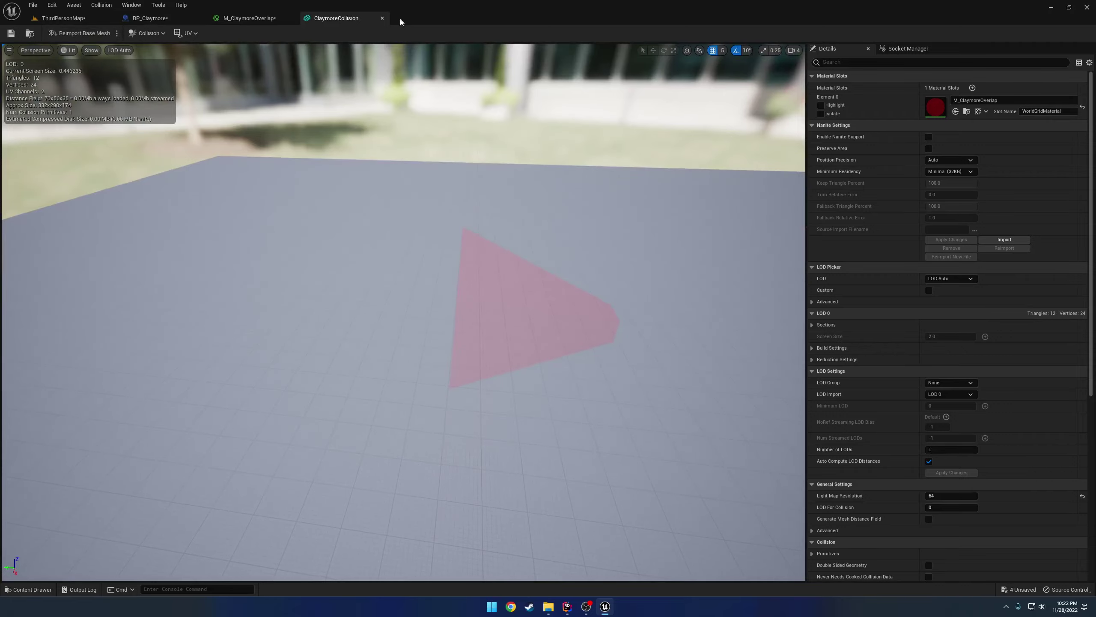
pyautogui.click(383, 18)
# Inspect the claymore's overlap mesh with its new material in ThirdPersonMap and save the BP_Claymore blueprint.
pyautogui.click(63, 17)
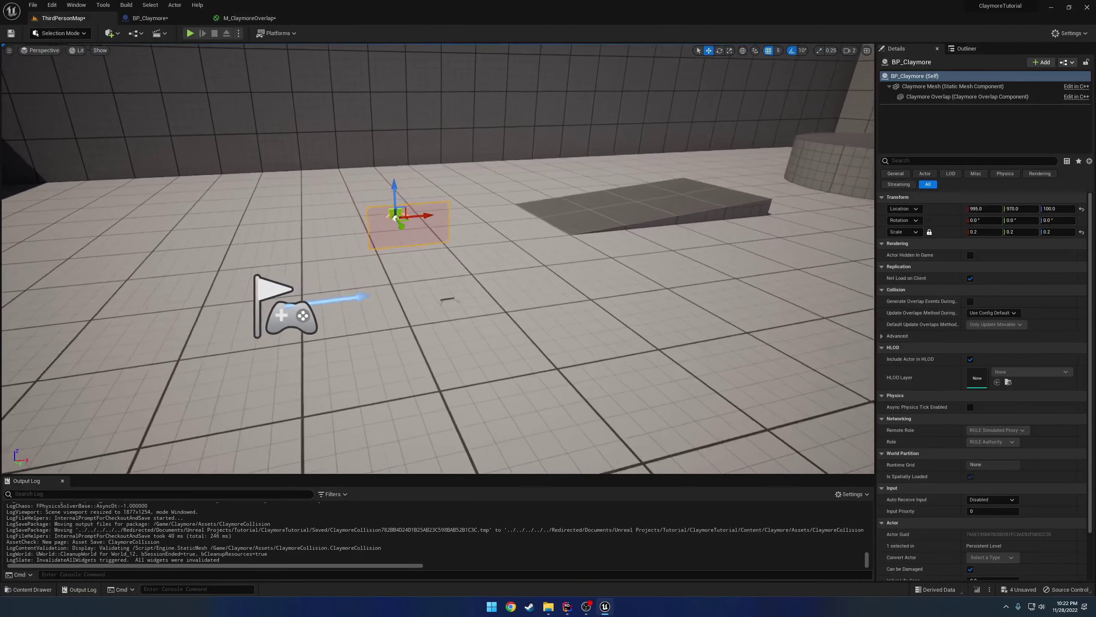
pyautogui.moveTo(384, 212); pyautogui.dragTo(438, 228, button='right')
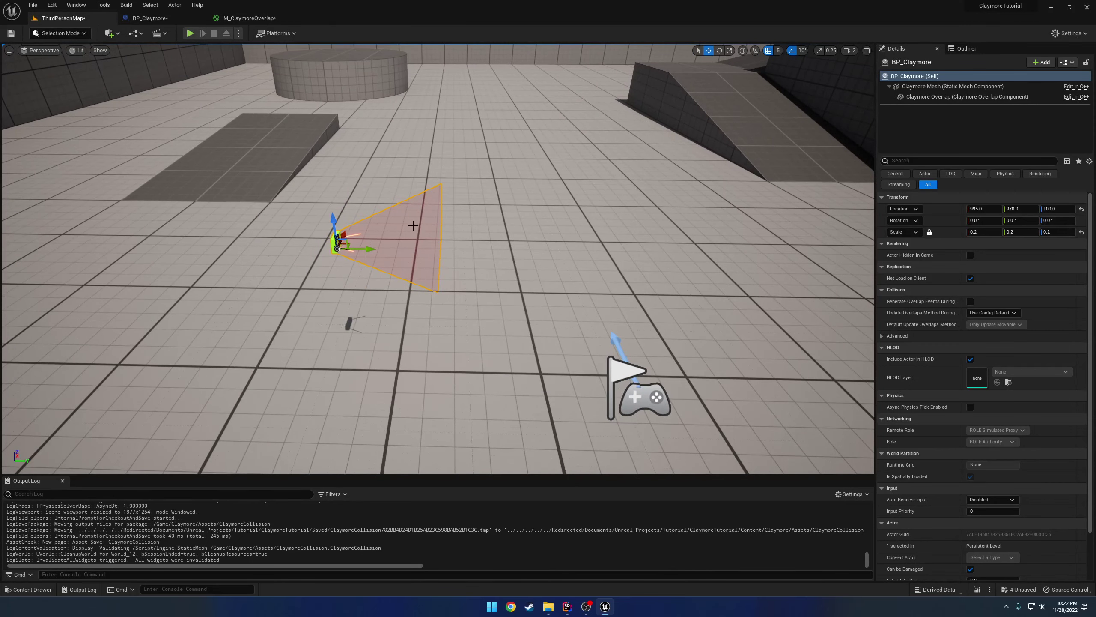
pyautogui.click(149, 17)
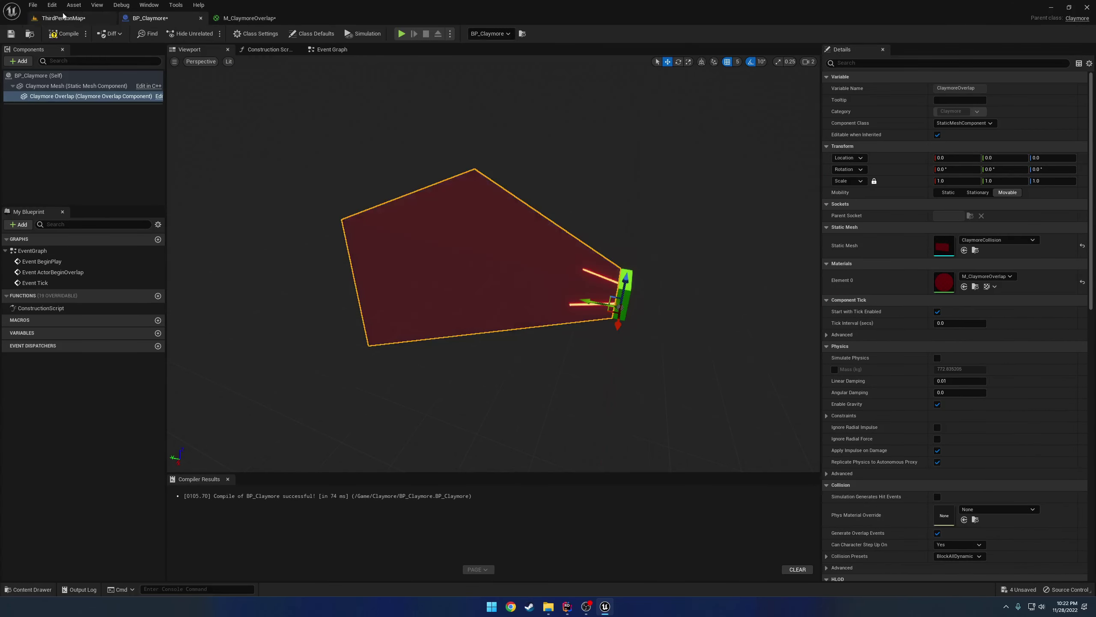
pyautogui.click(33, 4)
pyautogui.click(51, 65)
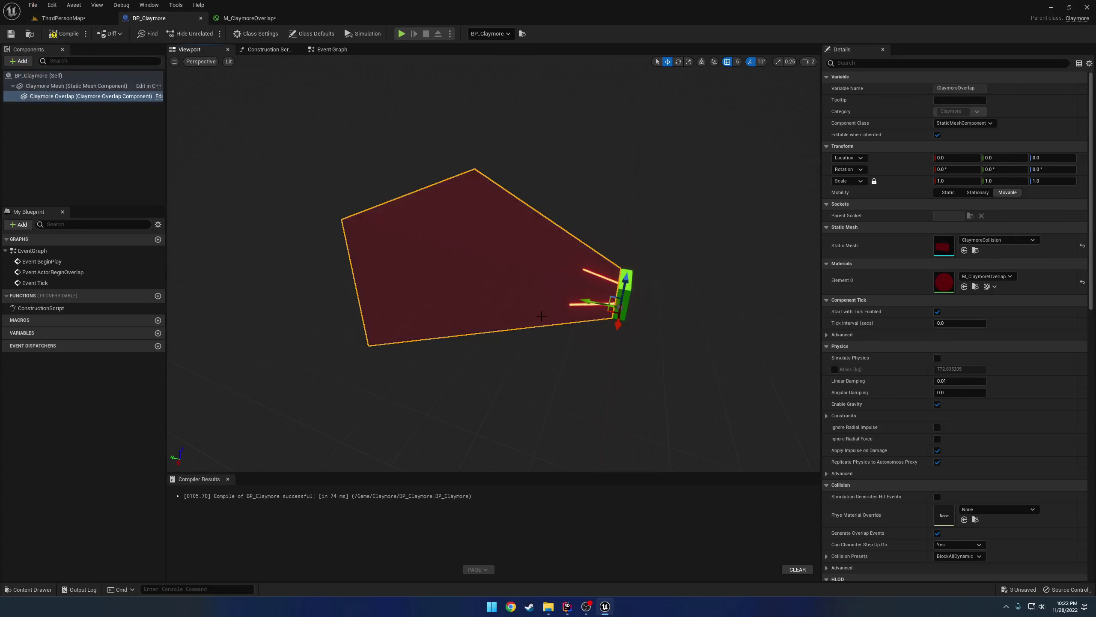
# Set the Claymore Overlap component's collision preset to NoCollision and compile BP_Claymore.
pyautogui.scroll(-5, 1021, 402)
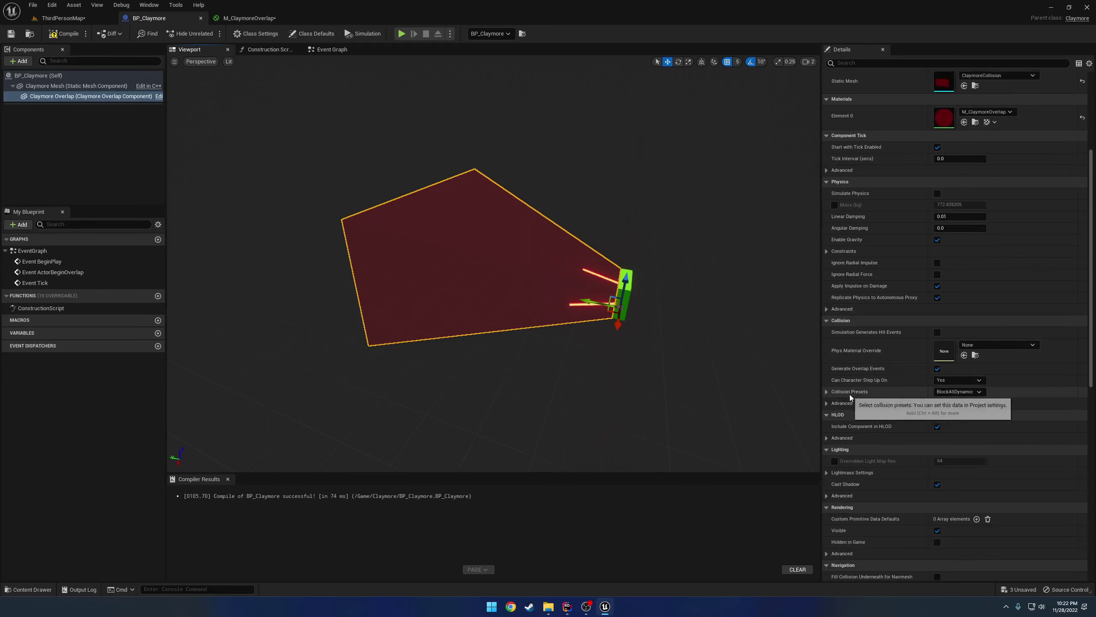
pyautogui.click(977, 392)
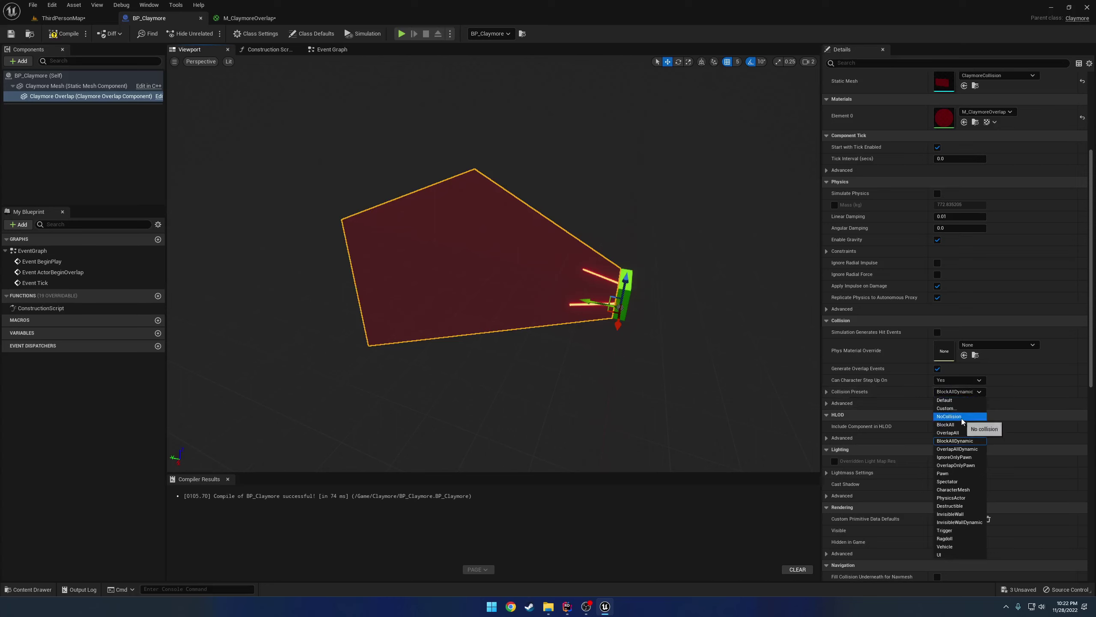
pyautogui.click(949, 417)
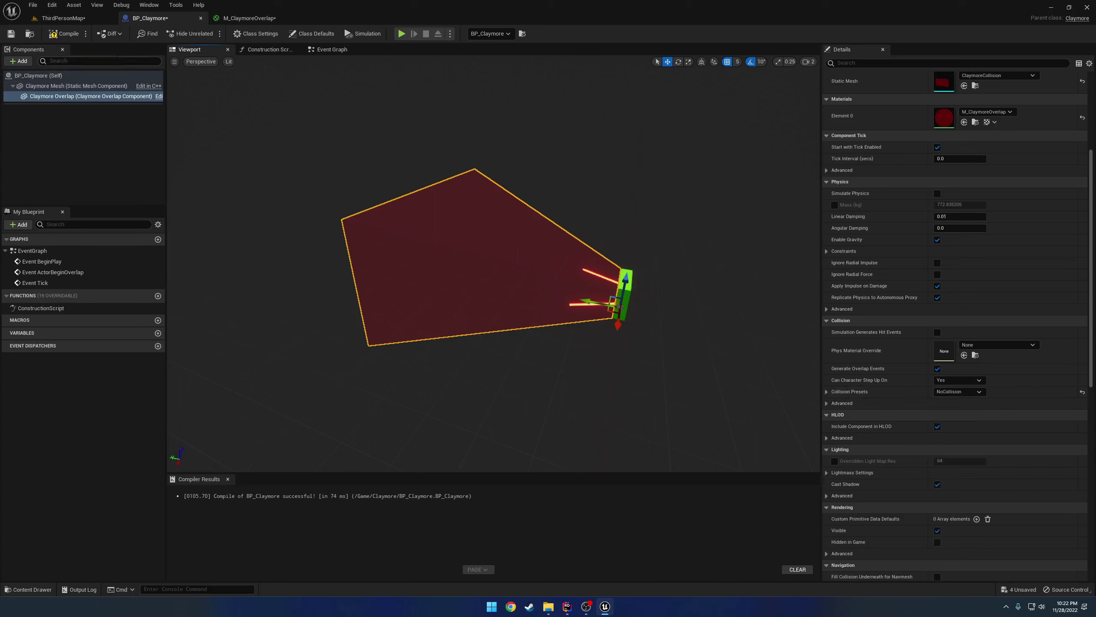
pyautogui.click(62, 36)
# Play ThirdPersonMap, walk the character through the claymore's overlap area to test its collision, and stop the session.
pyautogui.click(55, 19)
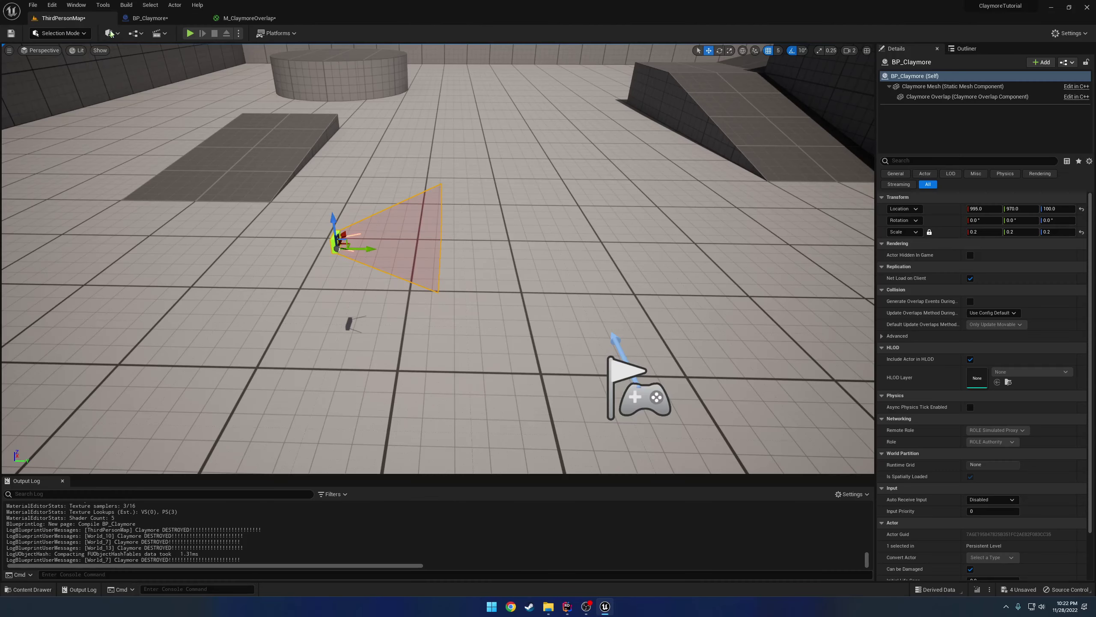
pyautogui.click(190, 34)
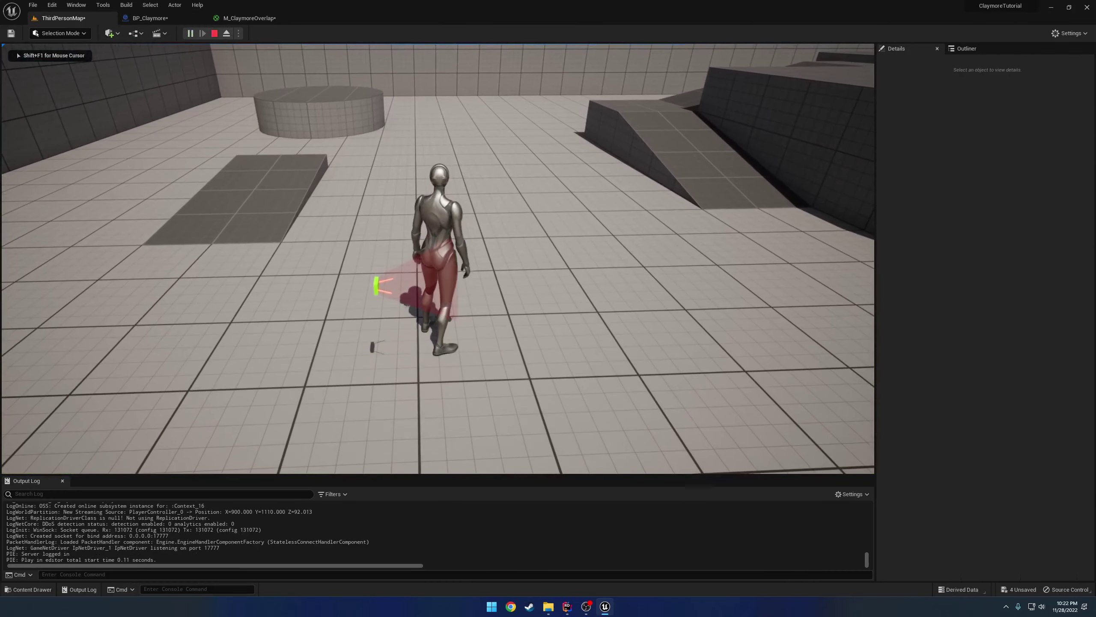
pyautogui.press('s')
pyautogui.press('w')
pyautogui.press('d')
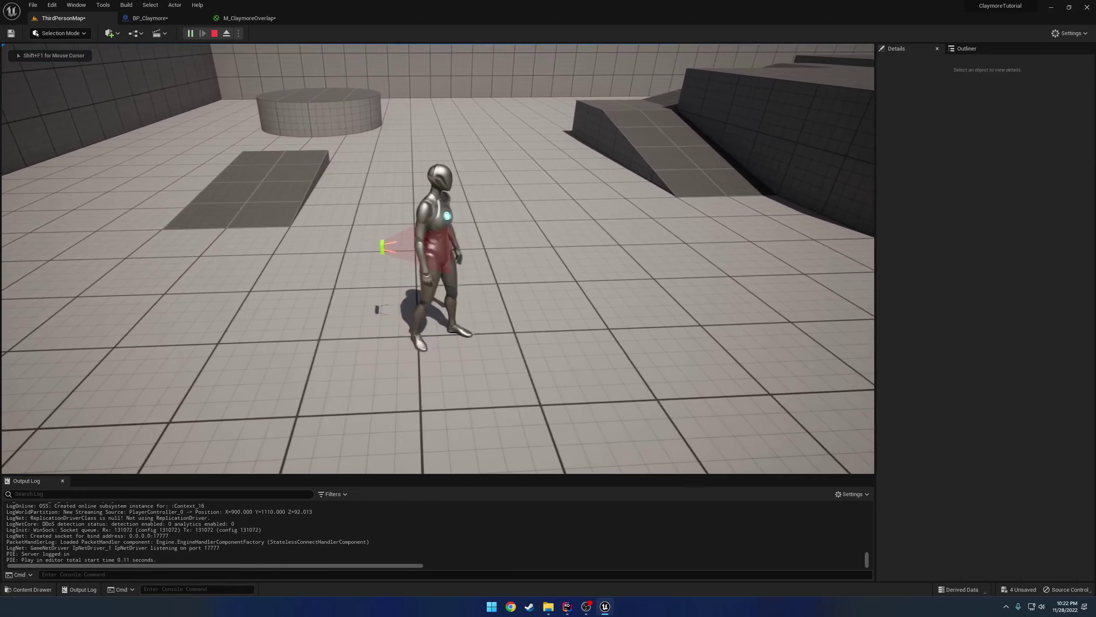
pyautogui.press('s')
pyautogui.press('a')
pyautogui.press('w')
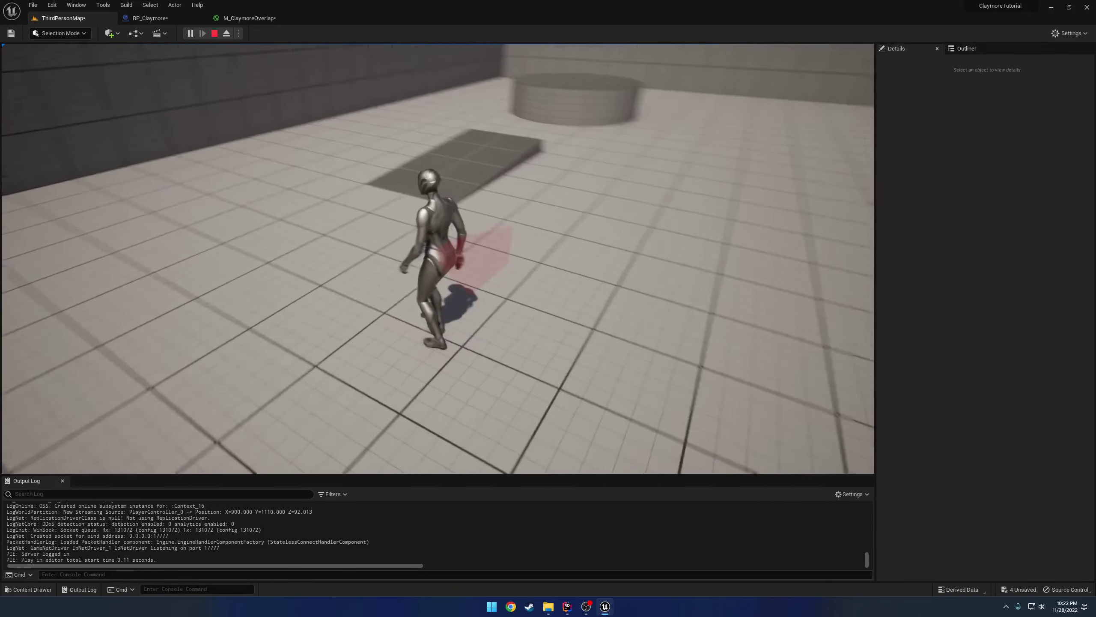
pyautogui.press('Escape')
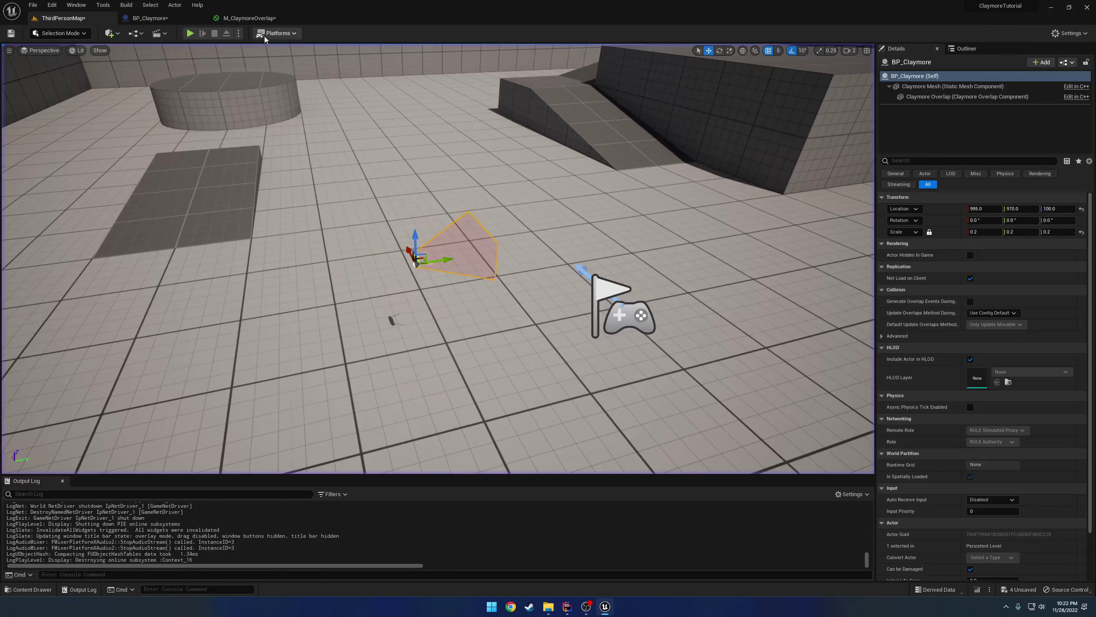
# Add an On Component Begin Overlap event for the Claymore Overlap component to BP_Claymore's event graph.
pyautogui.click(166, 22)
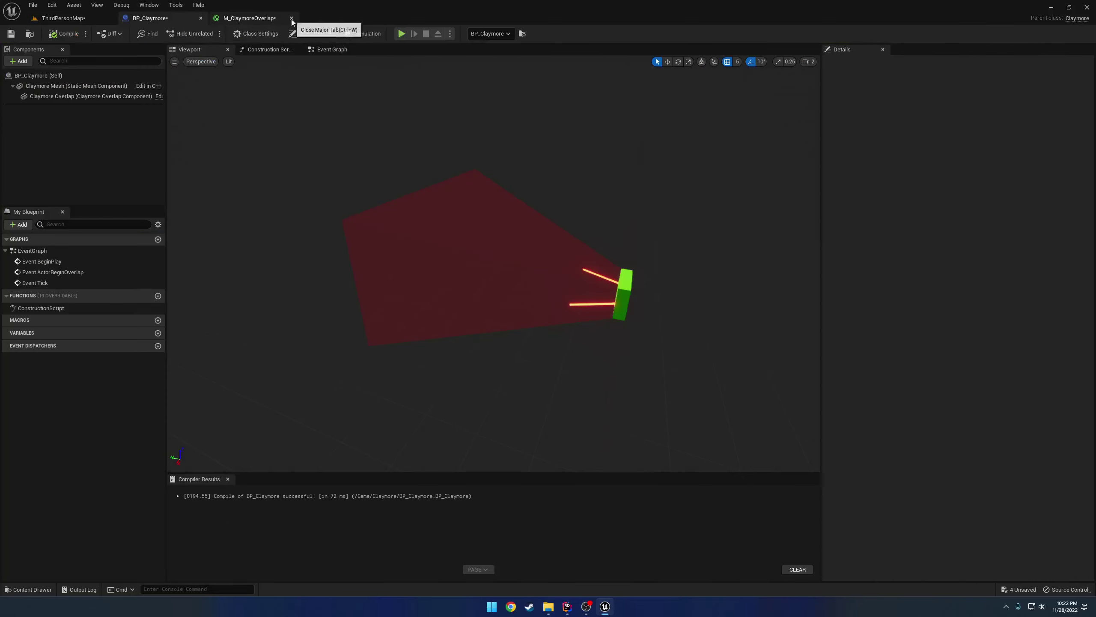
pyautogui.click(116, 96)
pyautogui.scroll(-10, 891, 352)
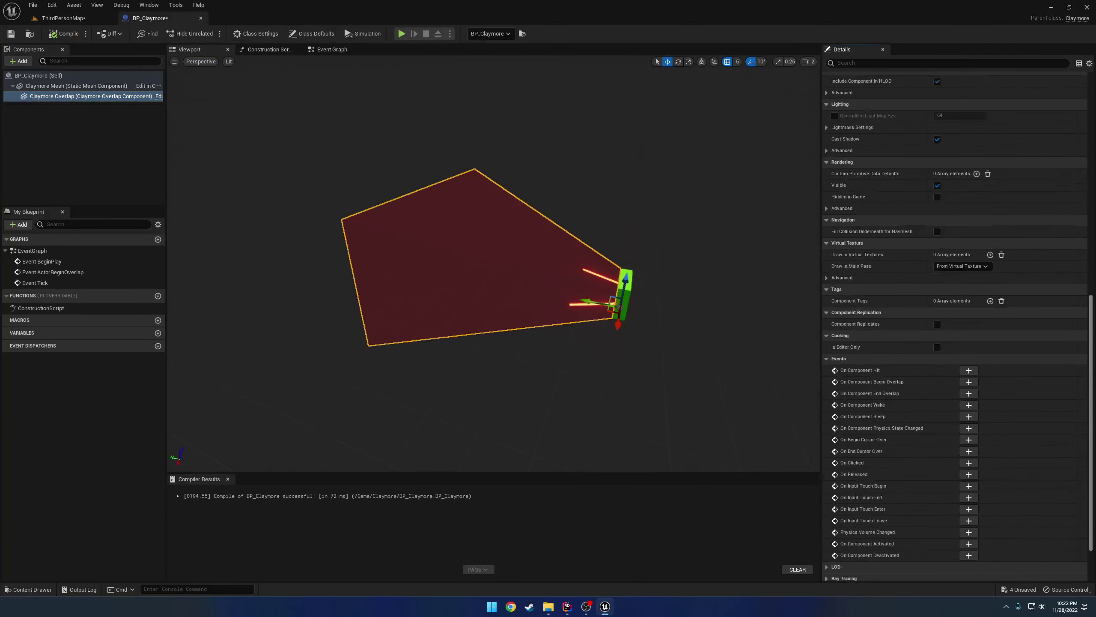
pyautogui.click(968, 320)
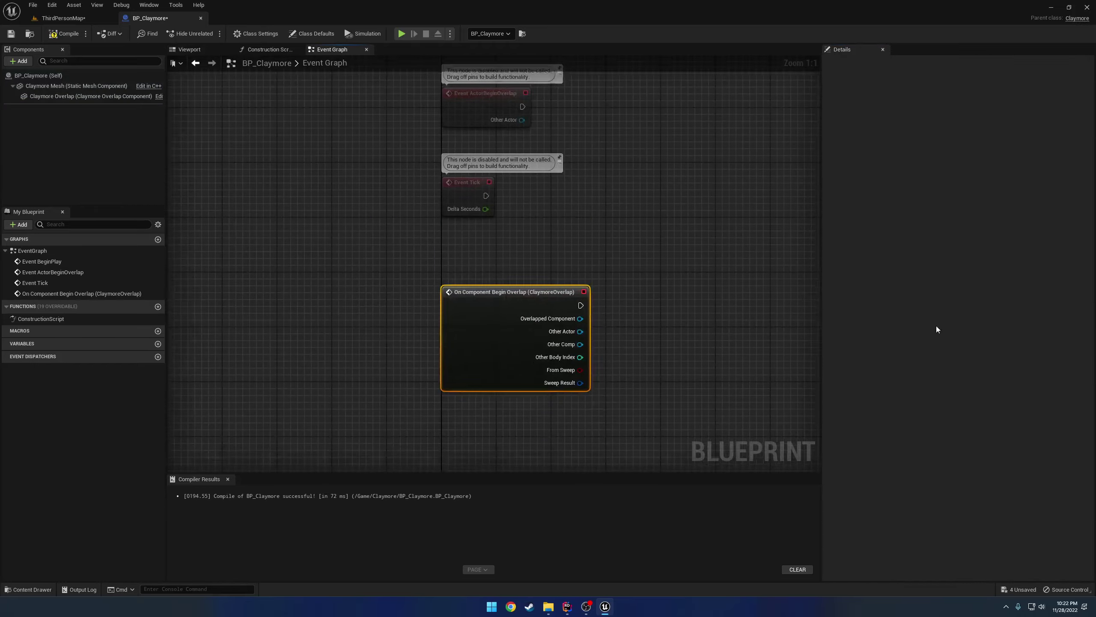
# Add a Print String node driven by the ClaymoreOverlap begin-overlap event's execution output.
pyautogui.moveTo(560, 233); pyautogui.dragTo(624, 240)
pyautogui.write('print')
pyautogui.press('Return')
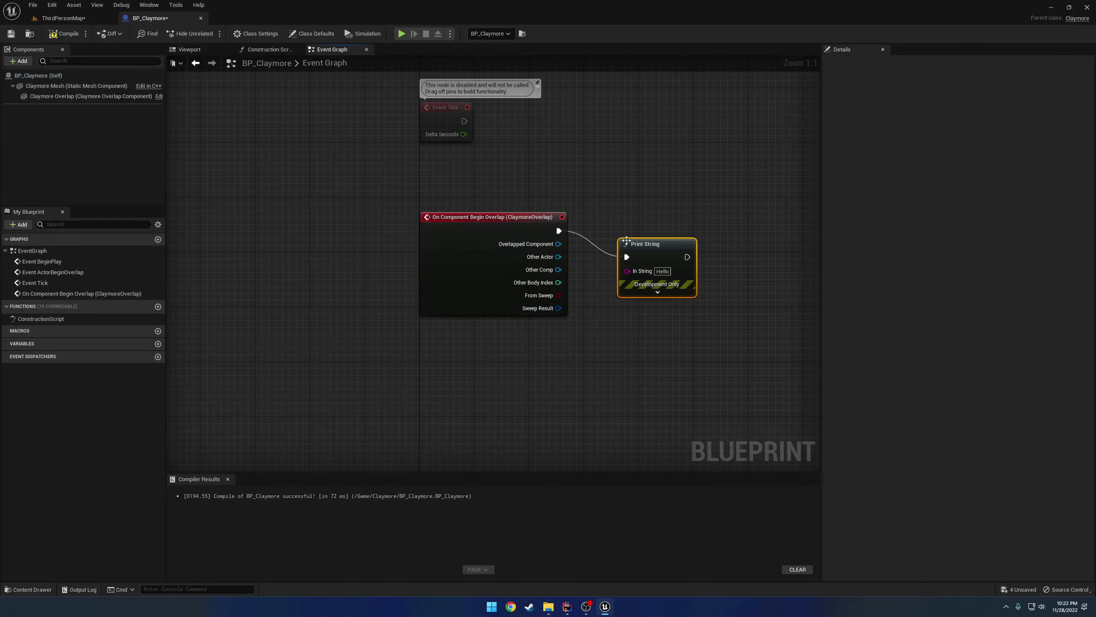
# Play ThirdPersonMap, move the character through the claymore's overlap area to check the begin-overlap event, and stop the session.
pyautogui.click(68, 17)
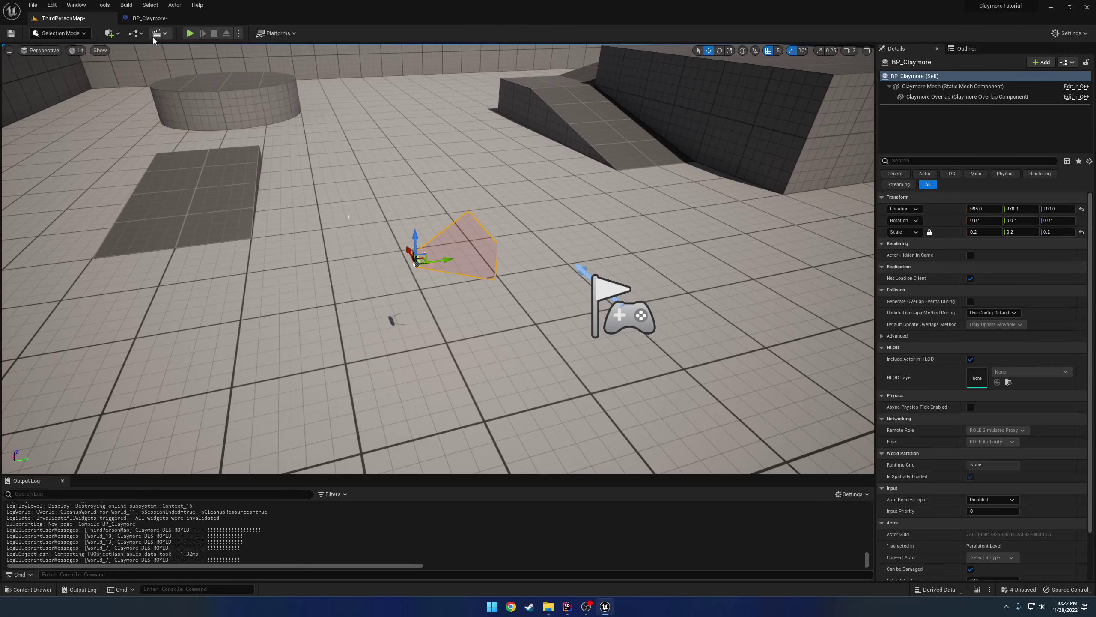
pyautogui.click(185, 33)
pyautogui.click(276, 115)
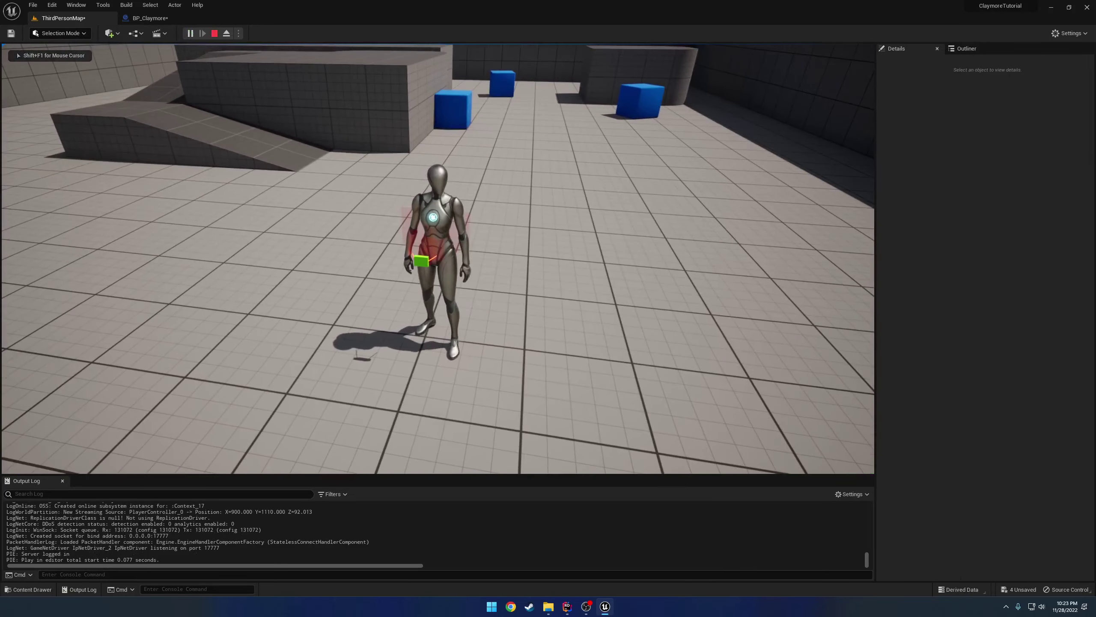
pyautogui.press('Escape')
# Set the Claymore Overlap component's collision preset in BP_Claymore to OverlapAll.
pyautogui.click(157, 18)
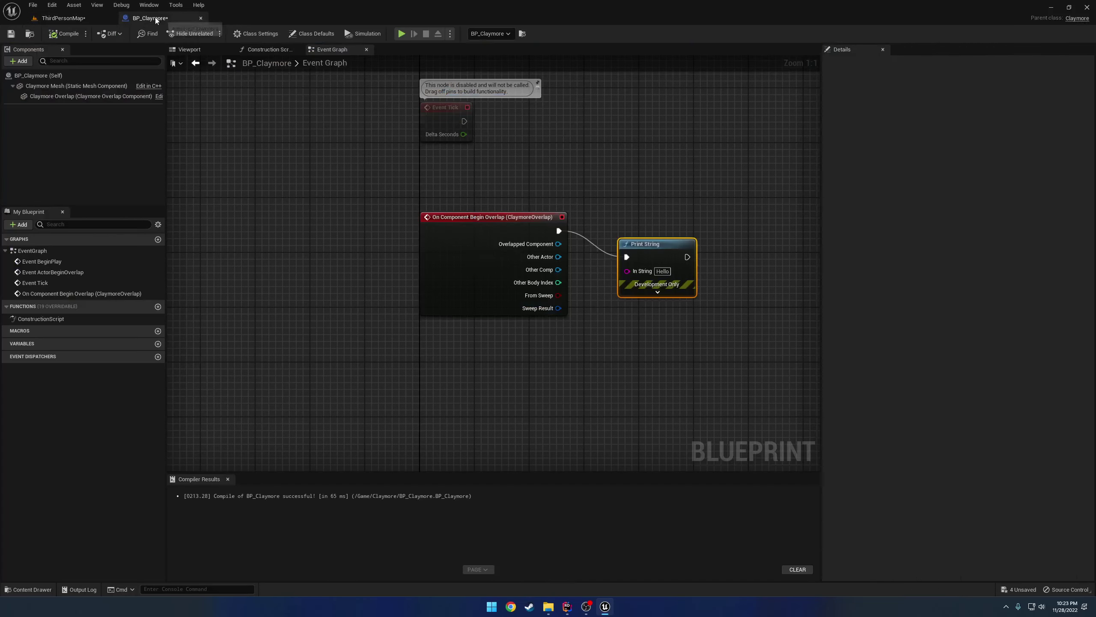
pyautogui.click(88, 97)
pyautogui.scroll(2, 912, 326)
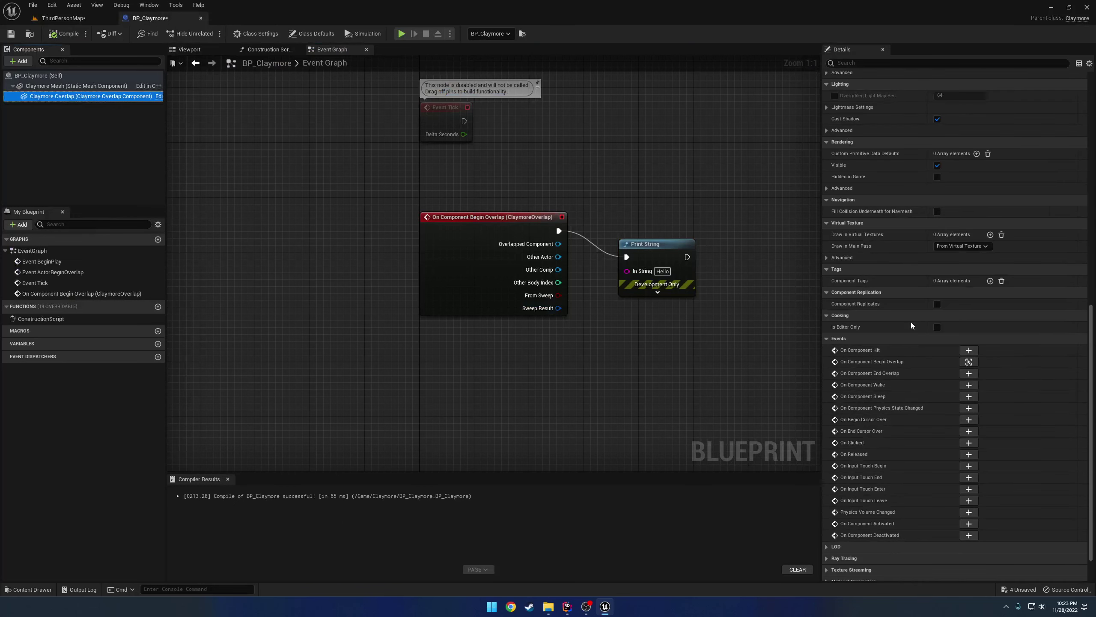
pyautogui.scroll(10, 908, 323)
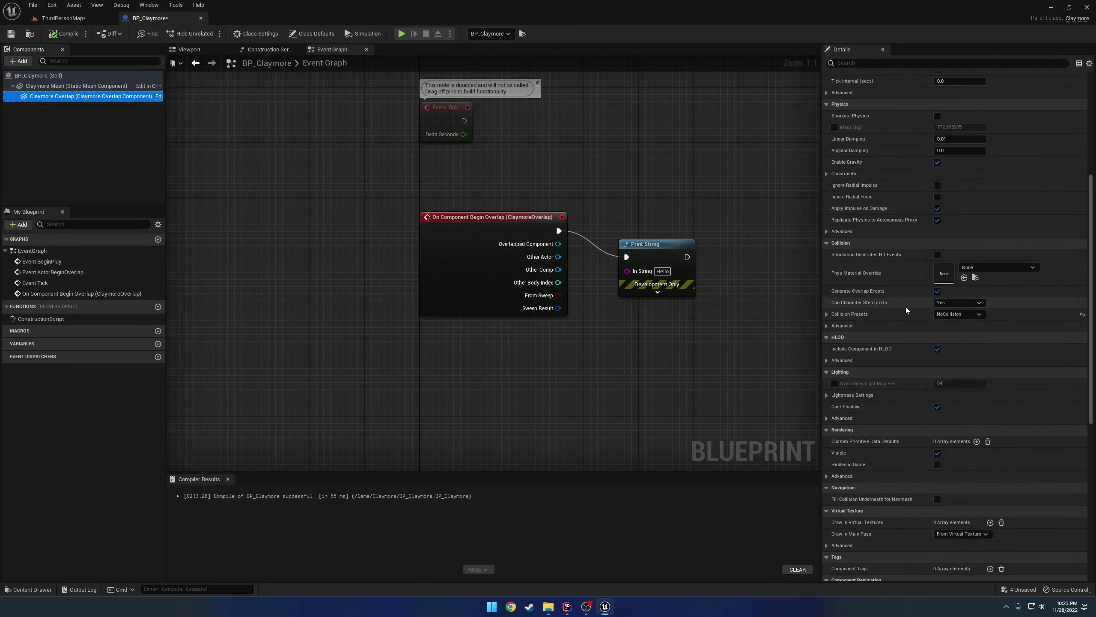
pyautogui.click(827, 314)
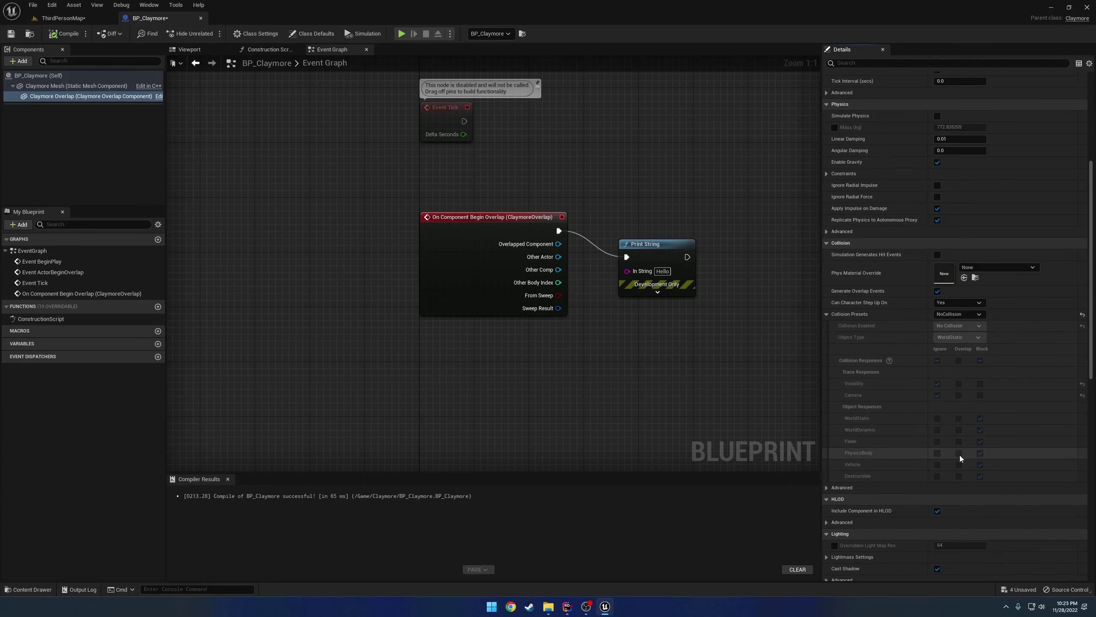
pyautogui.click(966, 315)
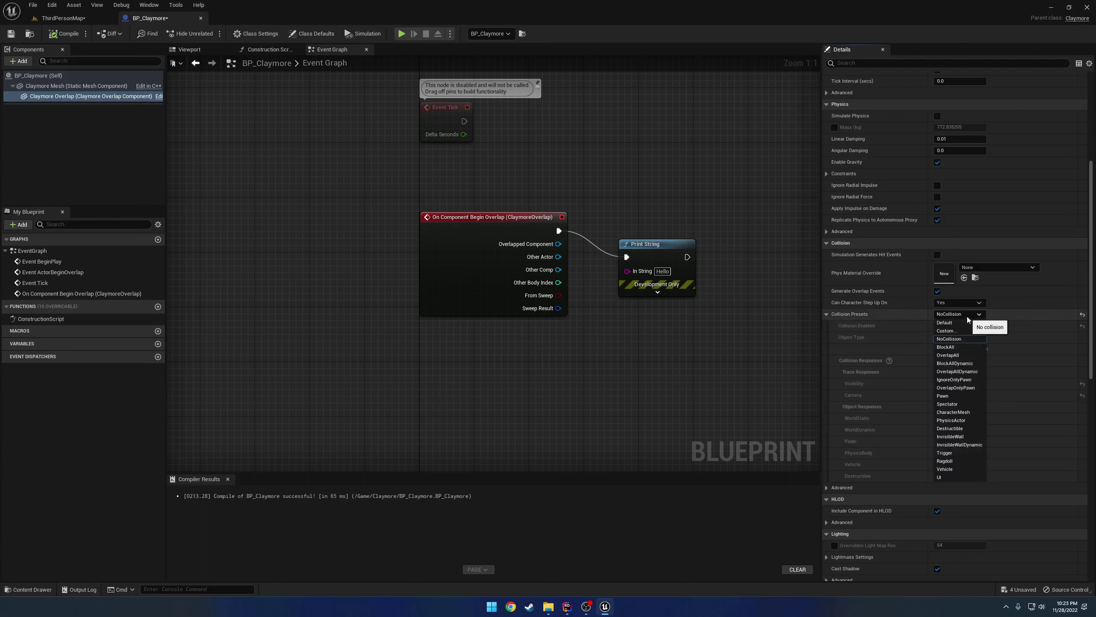
pyautogui.click(949, 355)
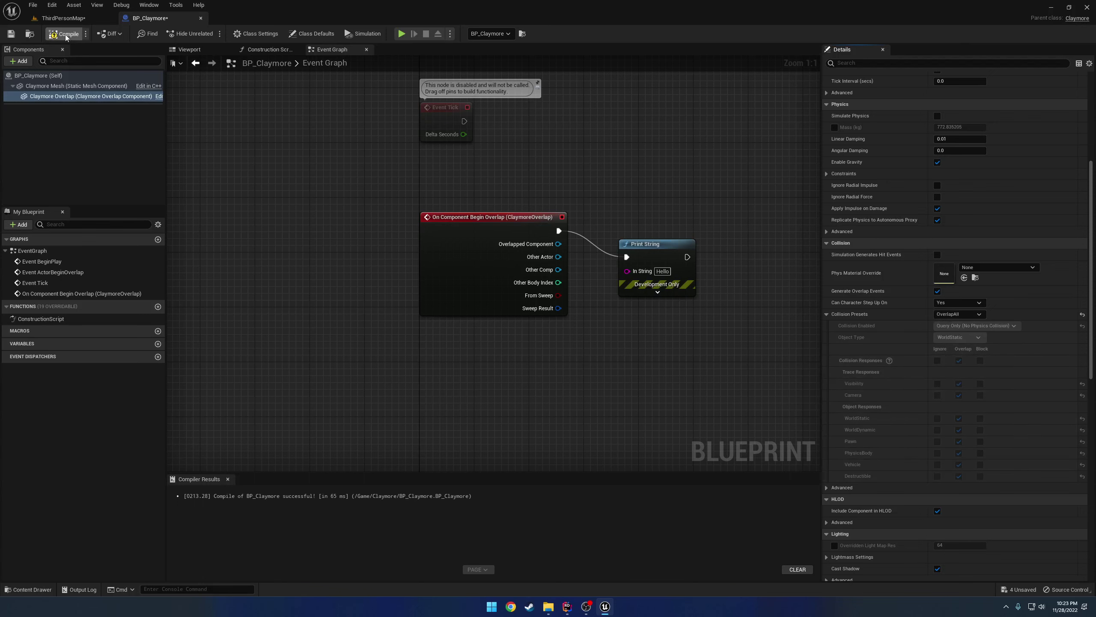
# Play ThirdPersonMap again, walk the character into the claymore's overlap area to test the OverlapAll preset, and stop the session.
pyautogui.click(63, 18)
pyautogui.click(193, 33)
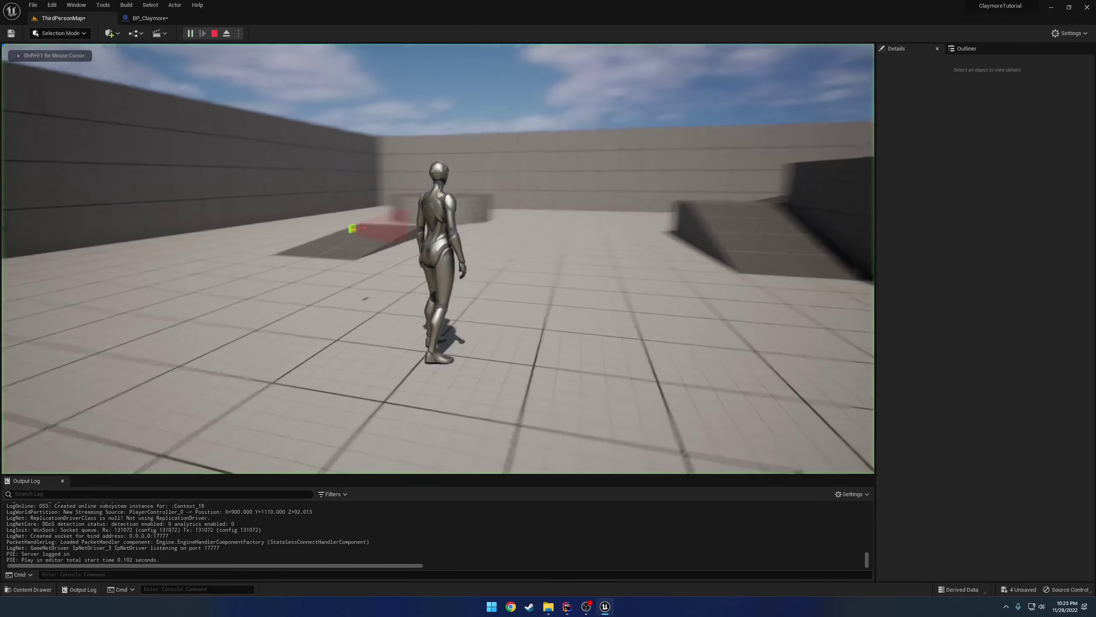
pyautogui.press('w')
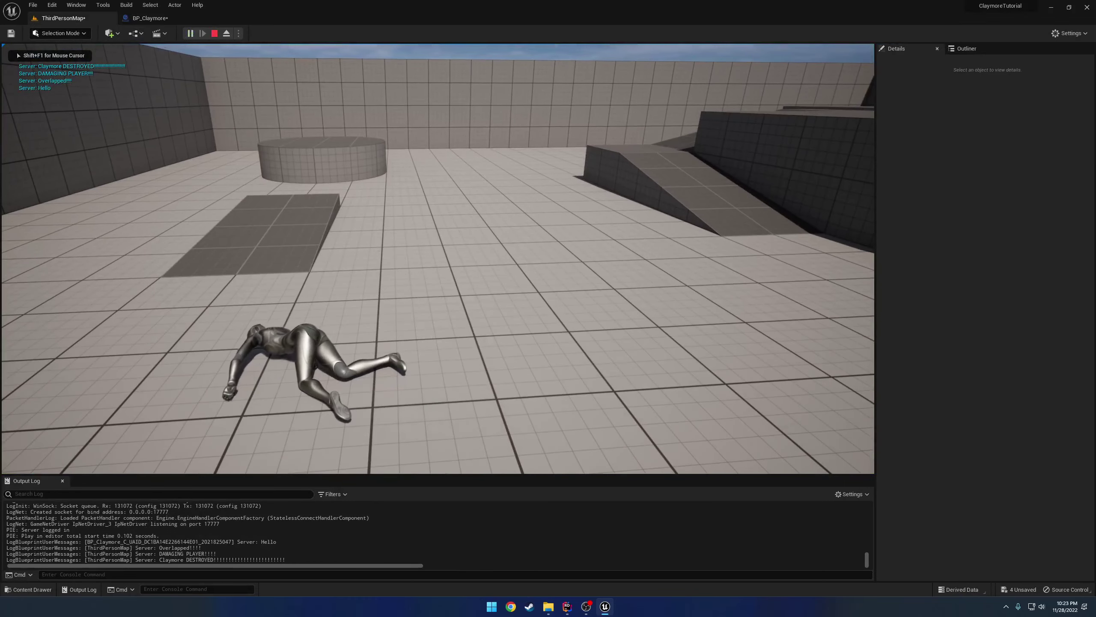
pyautogui.press('Escape')
# Delete the On Component Begin Overlap event and its connected Print String node from BP_Claymore's event graph.
pyautogui.click(133, 18)
pyautogui.moveTo(657, 366); pyautogui.dragTo(495, 248)
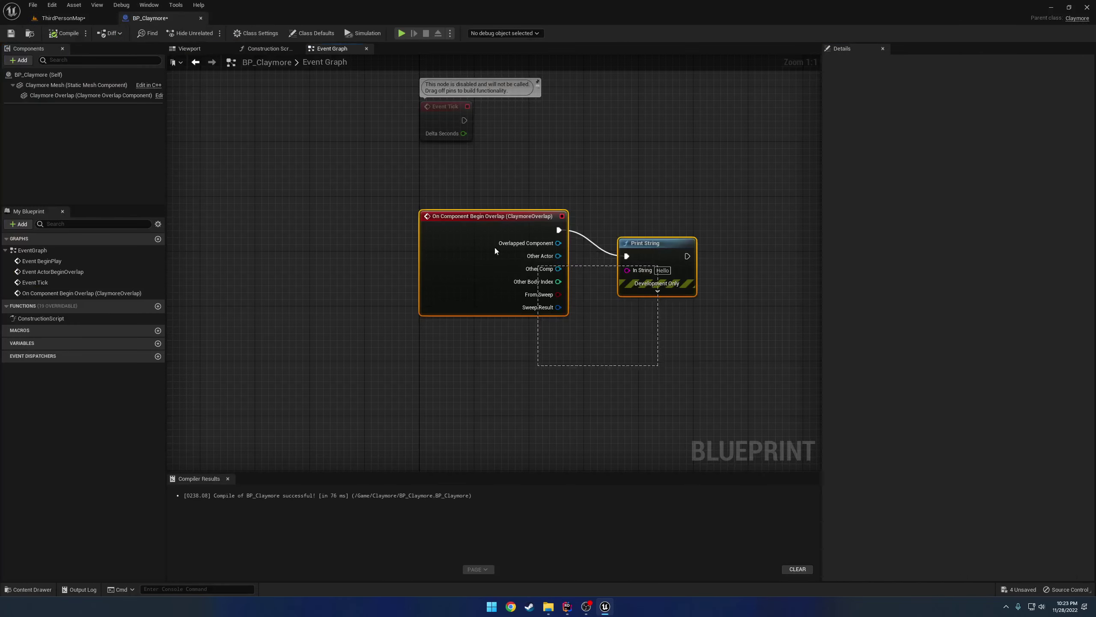
pyautogui.press('Delete')
# Play ThirdPersonMap without the Blueprint overlap nodes, trigger the claymore with the character, and stop the session.
pyautogui.click(65, 19)
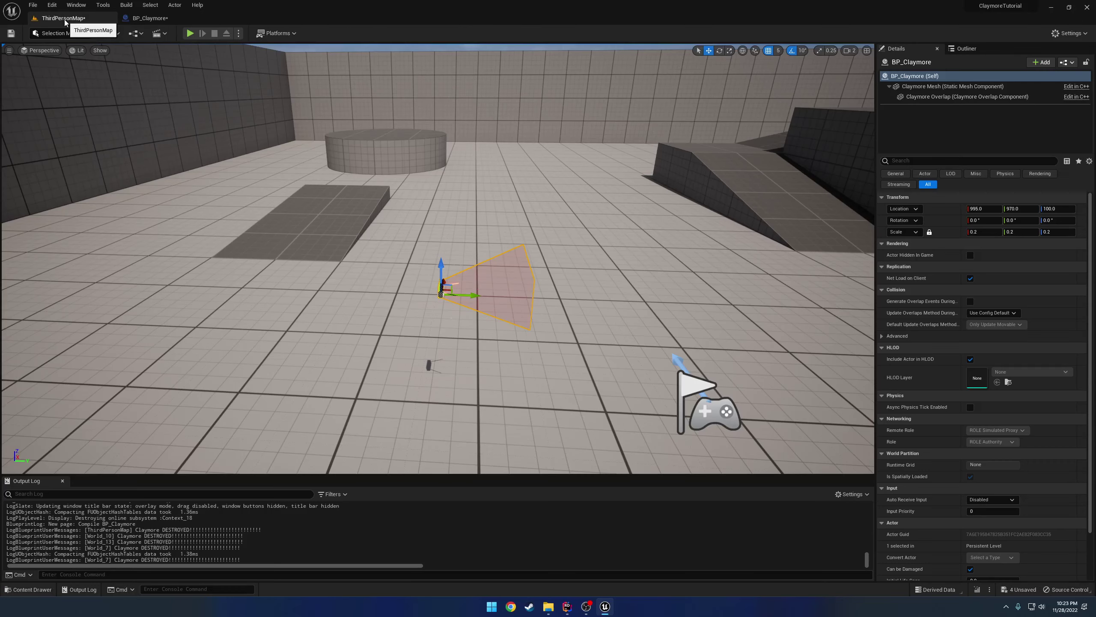
pyautogui.click(189, 33)
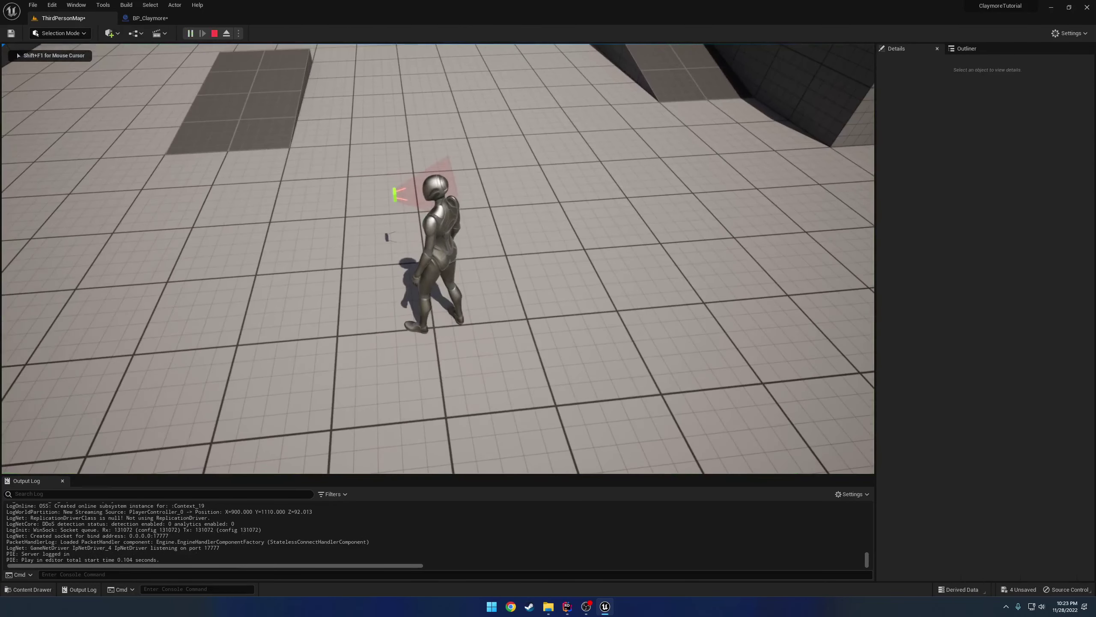
pyautogui.press('a')
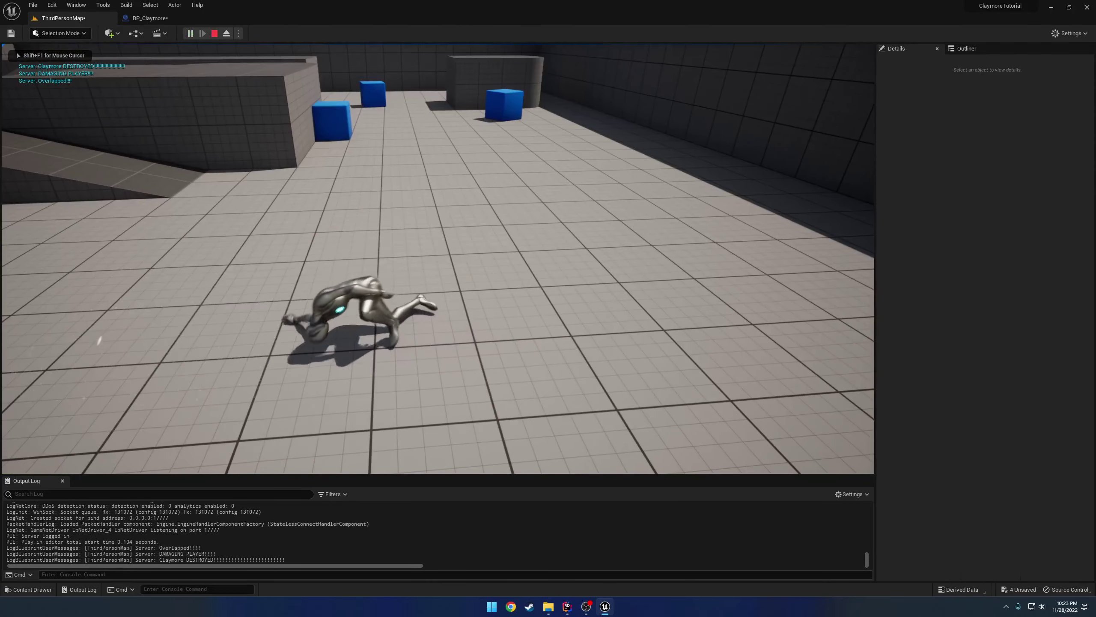
pyautogui.press('Escape')
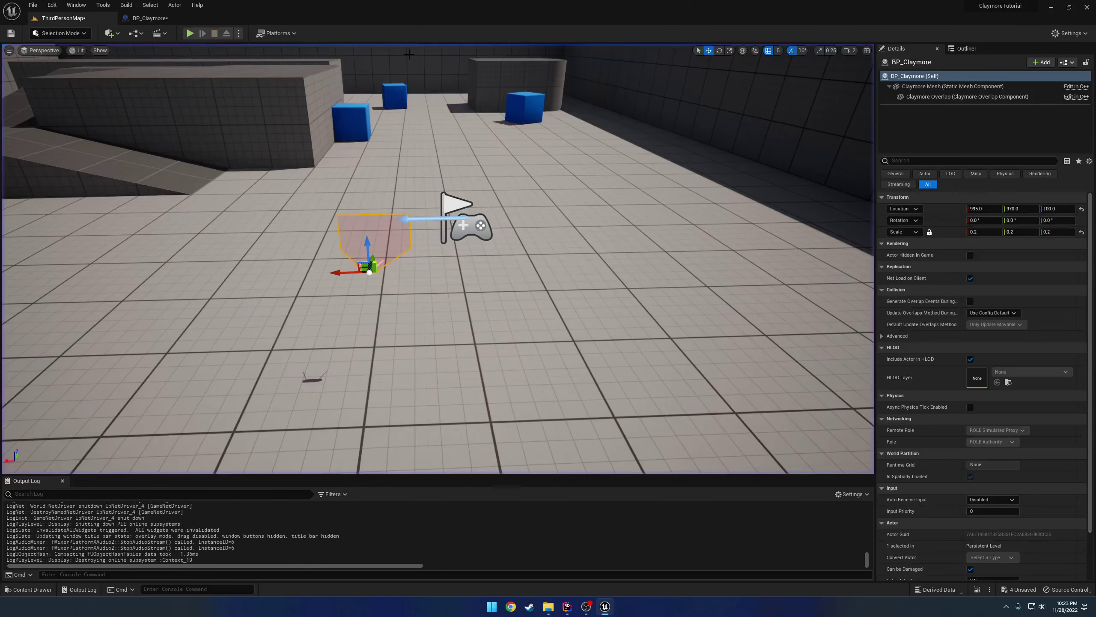
# Select the Claymore Overlap component in BP_Claymore and examine its mesh in the Blueprint's 3D view.
pyautogui.click(157, 18)
pyautogui.click(106, 96)
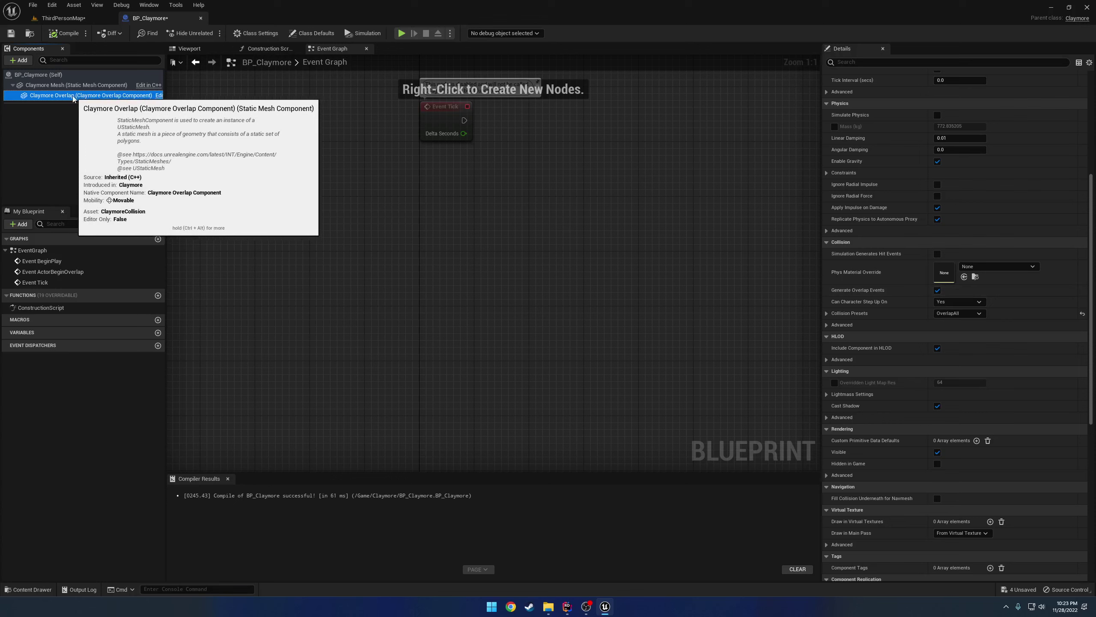
pyautogui.click(196, 48)
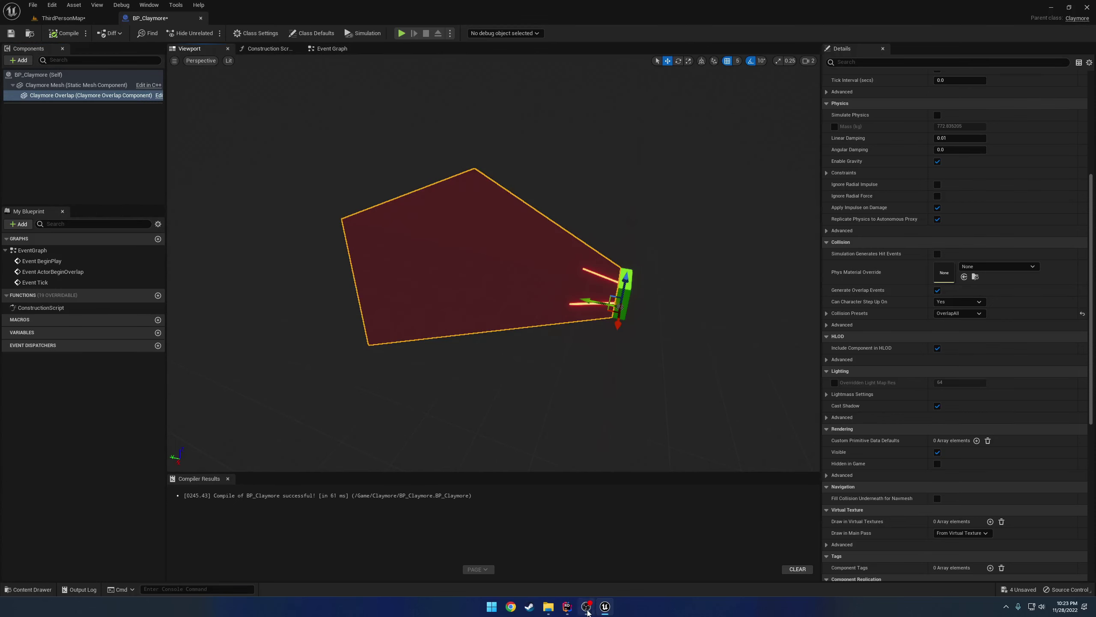
# Switch to Rider and add ClaymoreOverlap->SetCollisionProfileName(FName("OverlapAll")); after the SetupAttachment line in Claymore.cpp's AClaymore constructor.
pyautogui.click(567, 607)
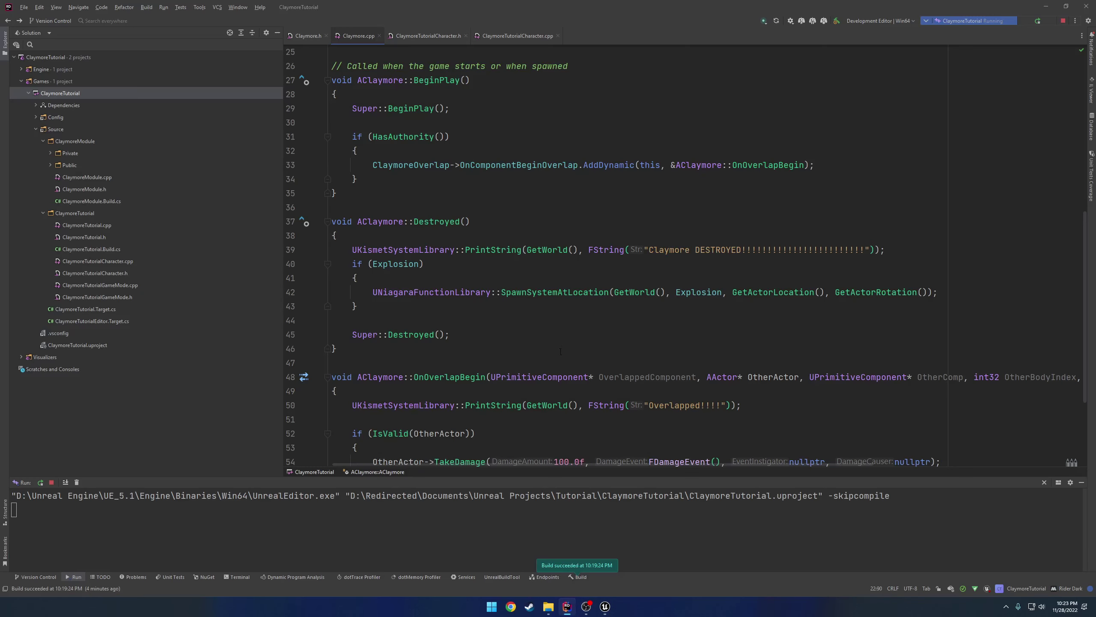
pyautogui.click(1081, 482)
pyautogui.scroll(8, 476, 328)
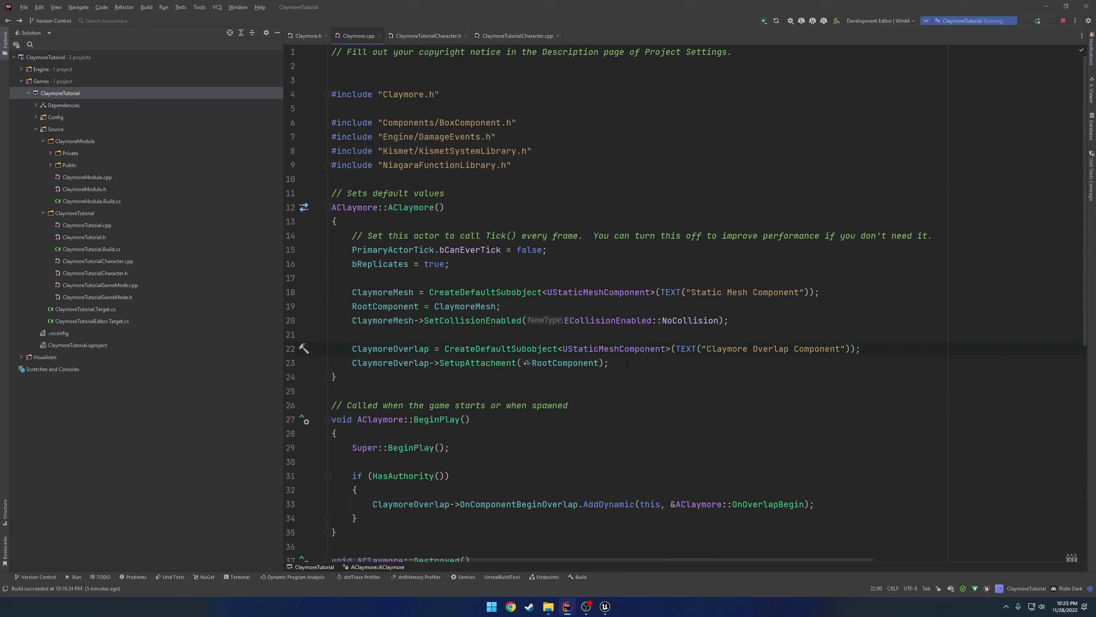
pyautogui.press('Return')
pyautogui.write('ClaymoreOverlap')
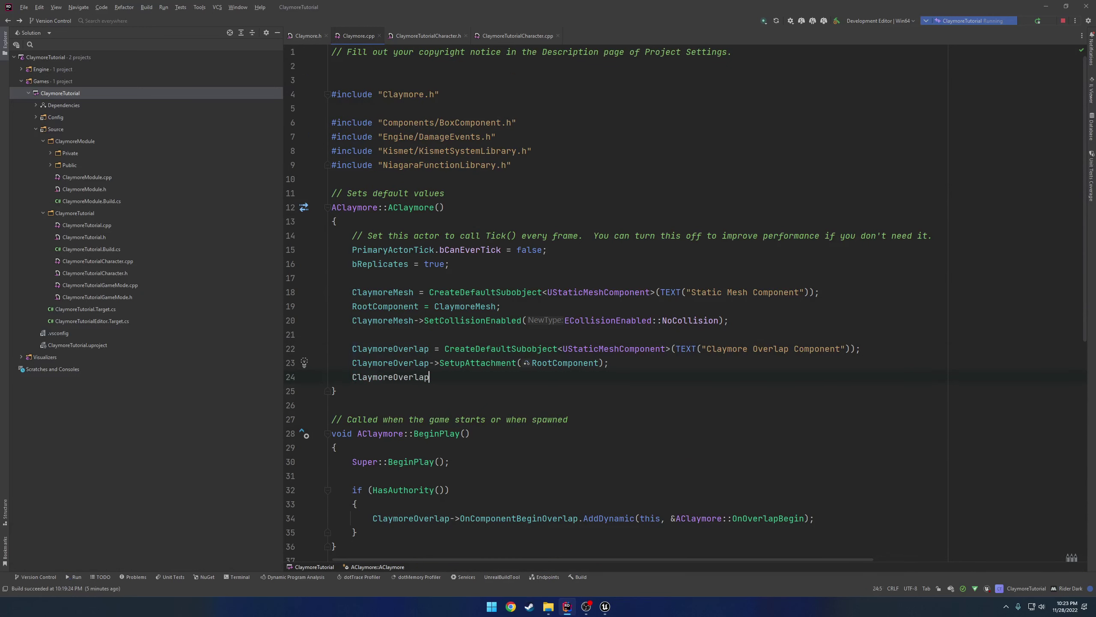
pyautogui.write('->')
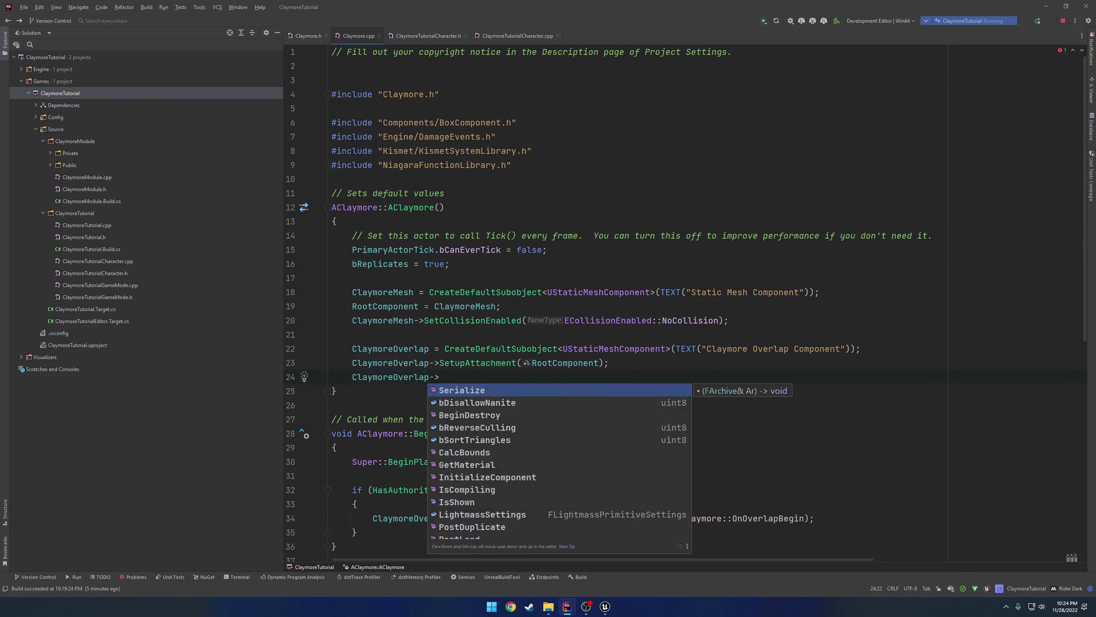
pyautogui.write('Set')
pyautogui.press('Return')
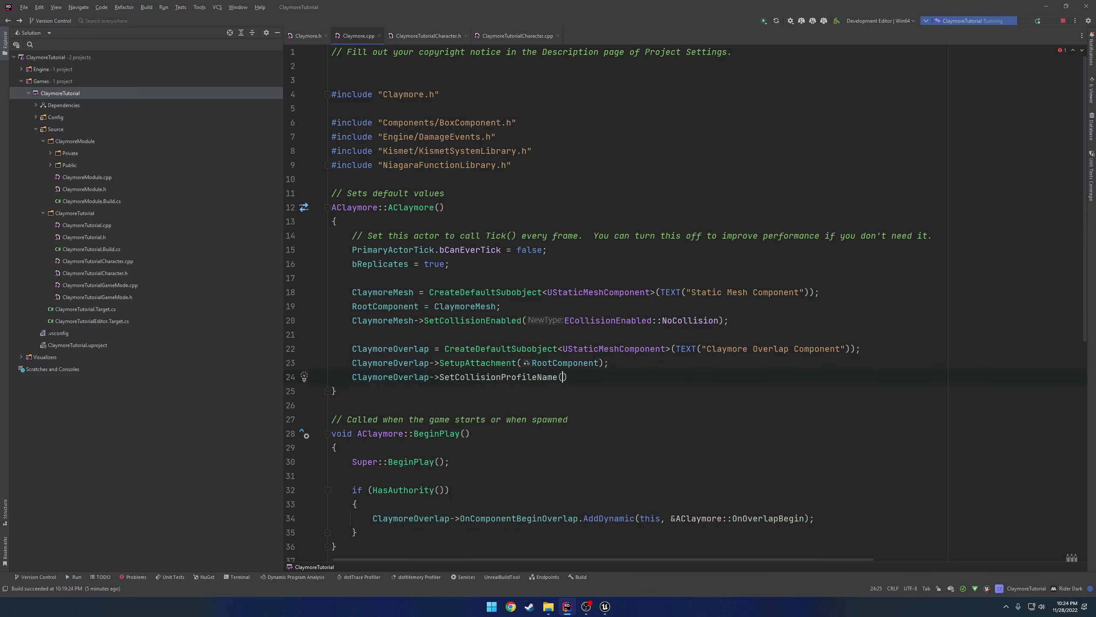
pyautogui.write('FN')
pyautogui.press('Return')
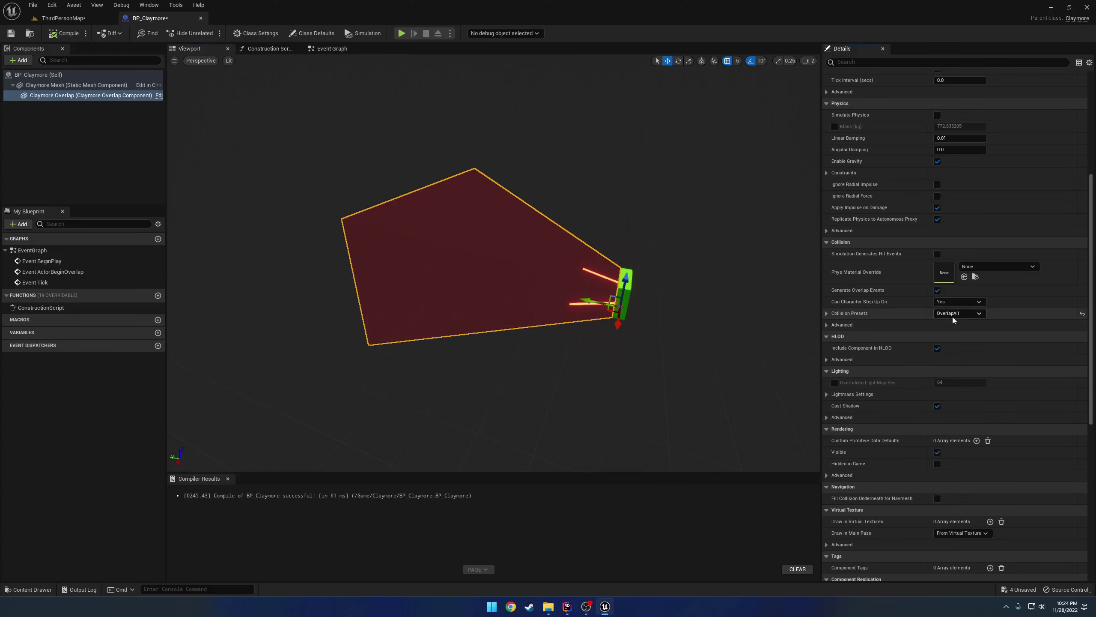
# Reset Claymore Overlap's collision preset to default in Unreal Editor, and add ClaymoreOverlap->SetGenerateOverlapEvents(true); to the AClaymore constructor in Rider.
pyautogui.click(1082, 314)
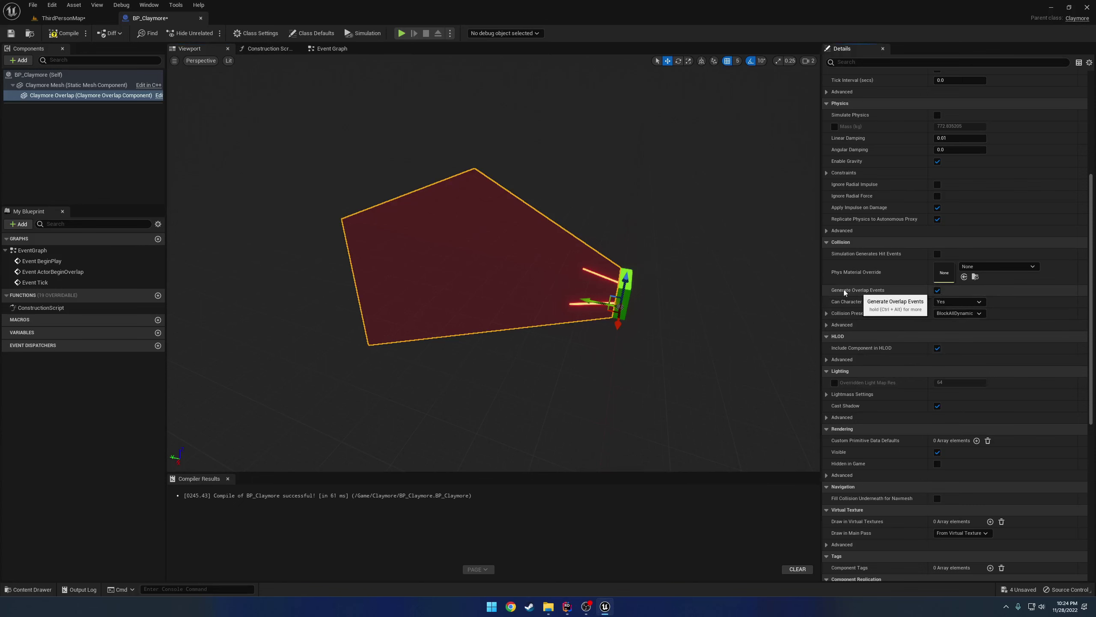
pyautogui.hotkey('alt', 'Tab')
pyautogui.press('Return')
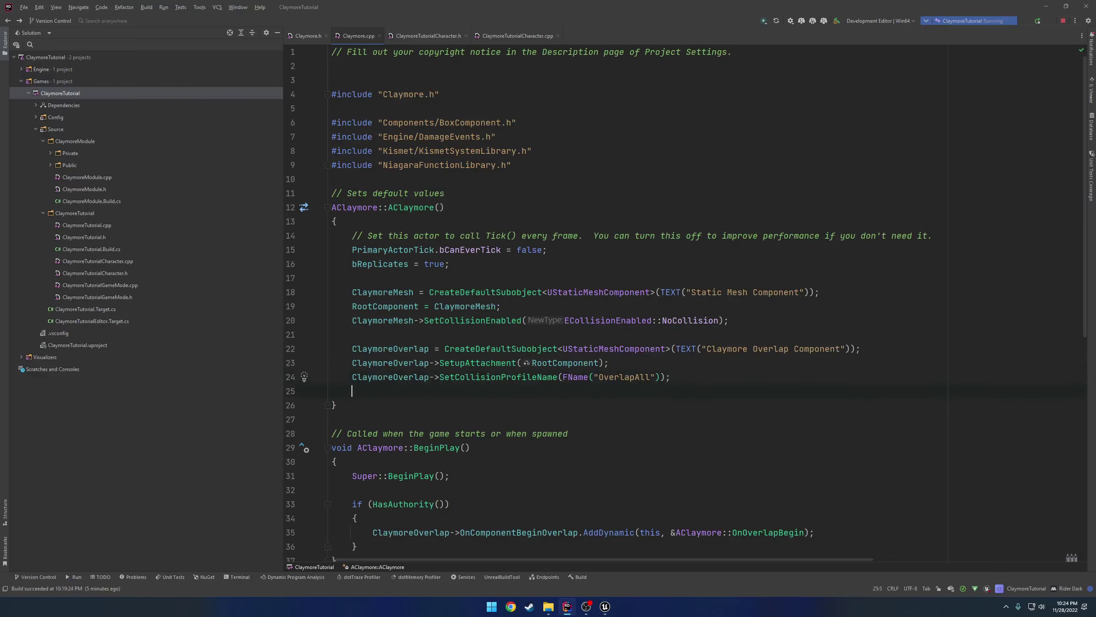
pyautogui.write('ClaymoreOverlap->Generat')
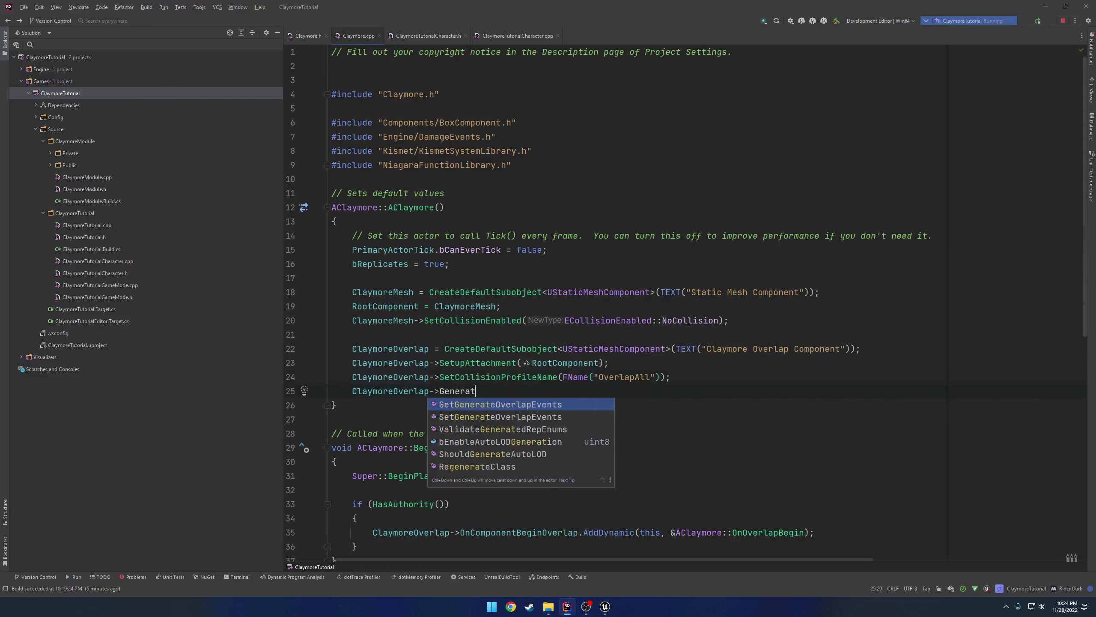
pyautogui.press('Down')
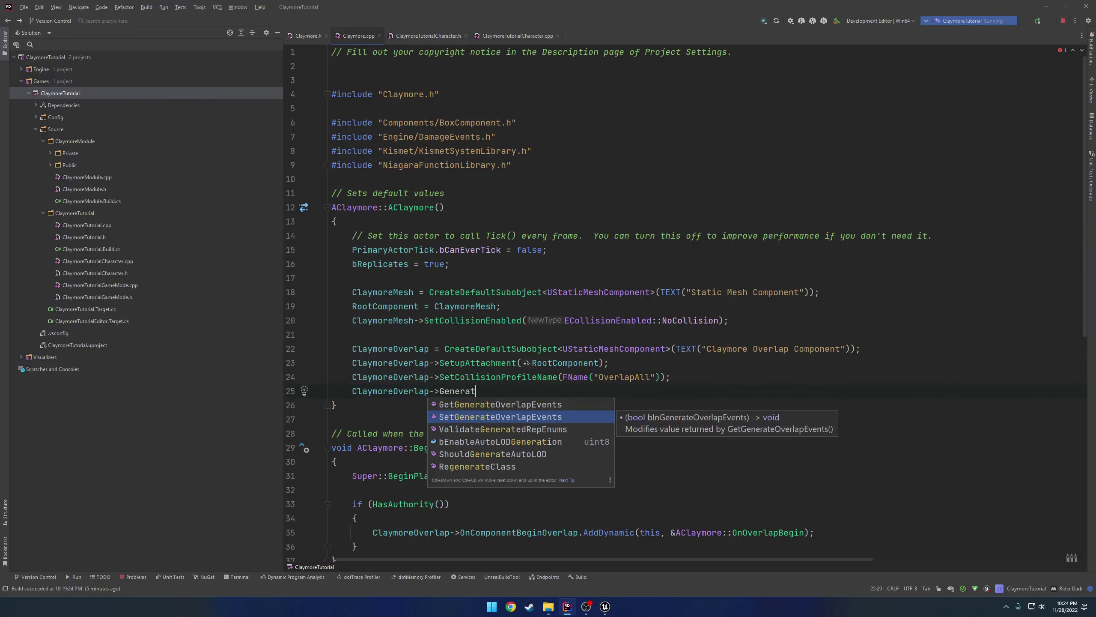
pyautogui.press('Return')
pyautogui.write('true);')
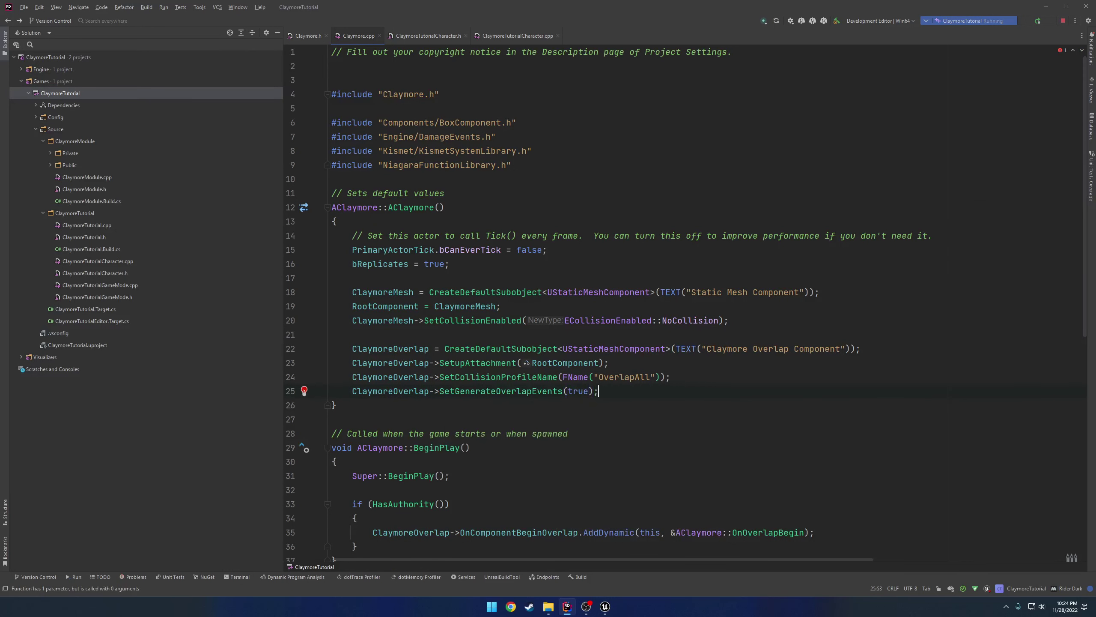
# Switch to Unreal Editor, find the Claymore Overlap component's hidden properties, enable Hidden in Game, and compile BP_Claymore.
pyautogui.click(605, 606)
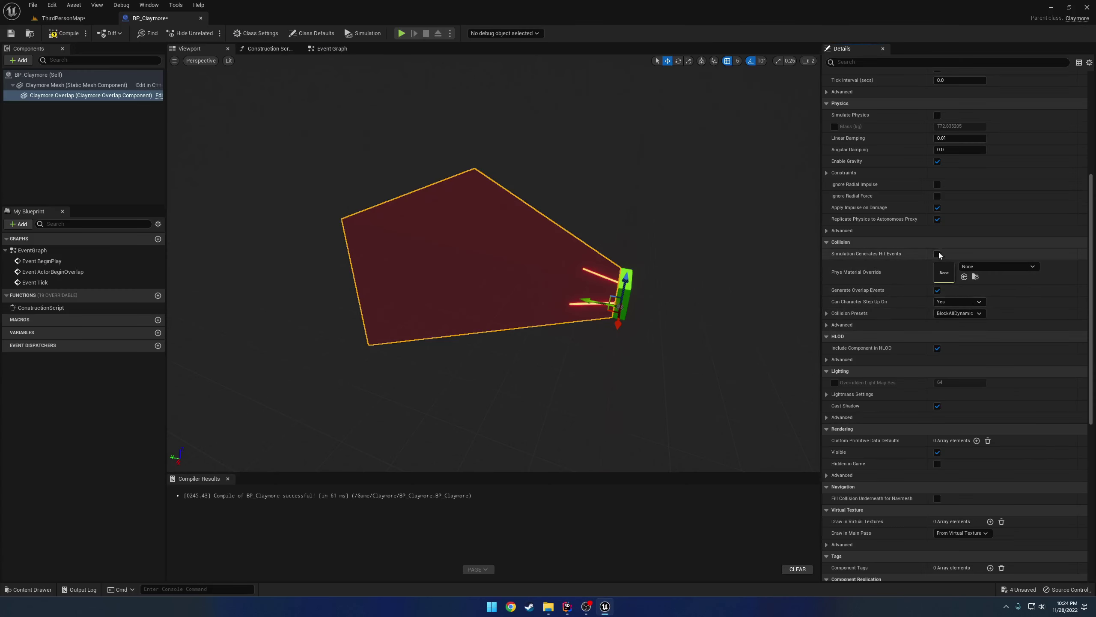
pyautogui.scroll(3, 909, 213)
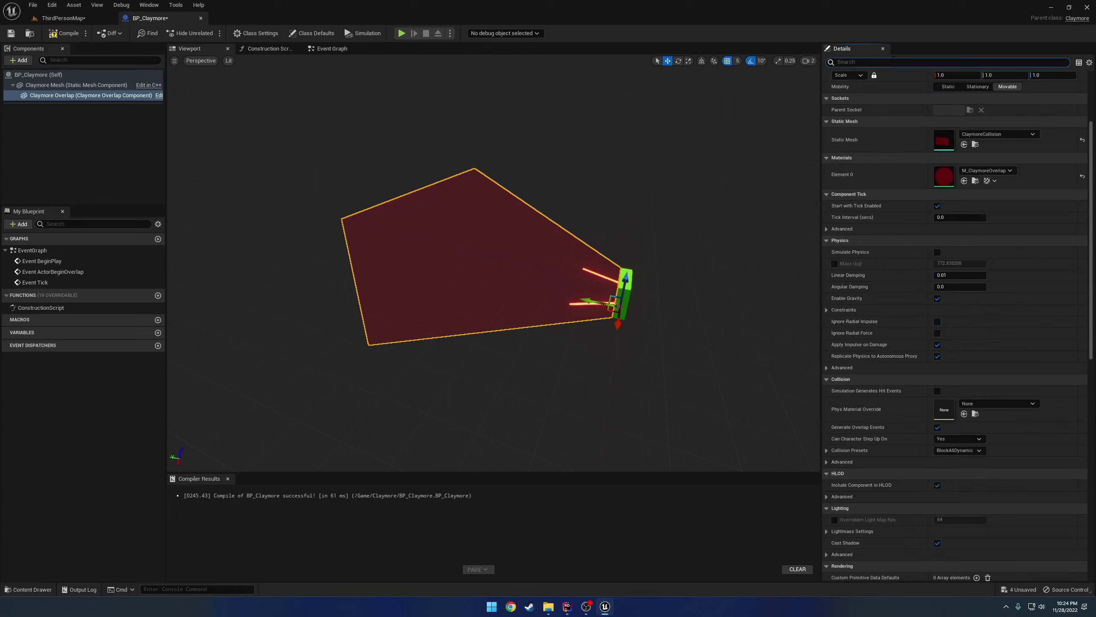
pyautogui.write('n')
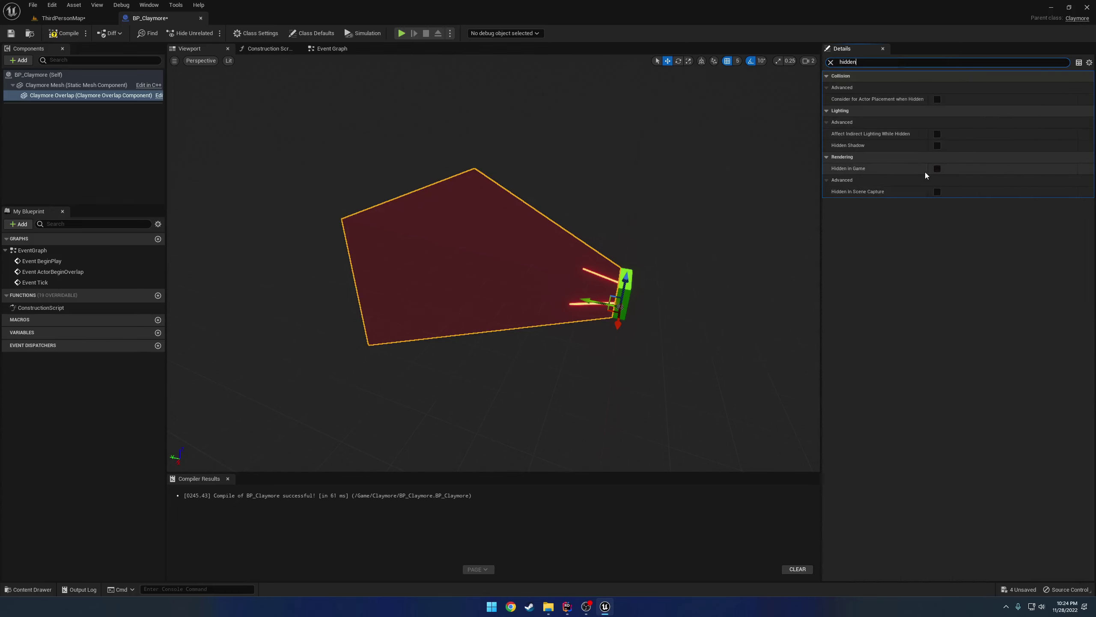
pyautogui.click(64, 33)
# Play ThirdPersonMap and walk the character towards the claymore to check the overlap mesh's in-game visibility, ending the session.
pyautogui.click(63, 17)
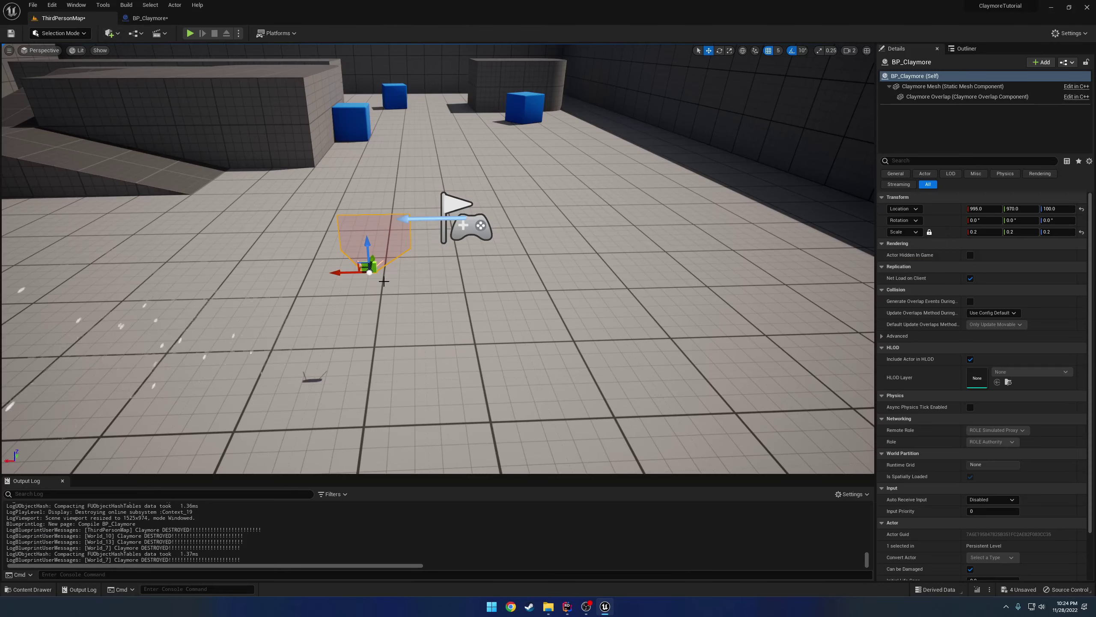
pyautogui.click(190, 33)
pyautogui.click(395, 183)
pyautogui.press('w')
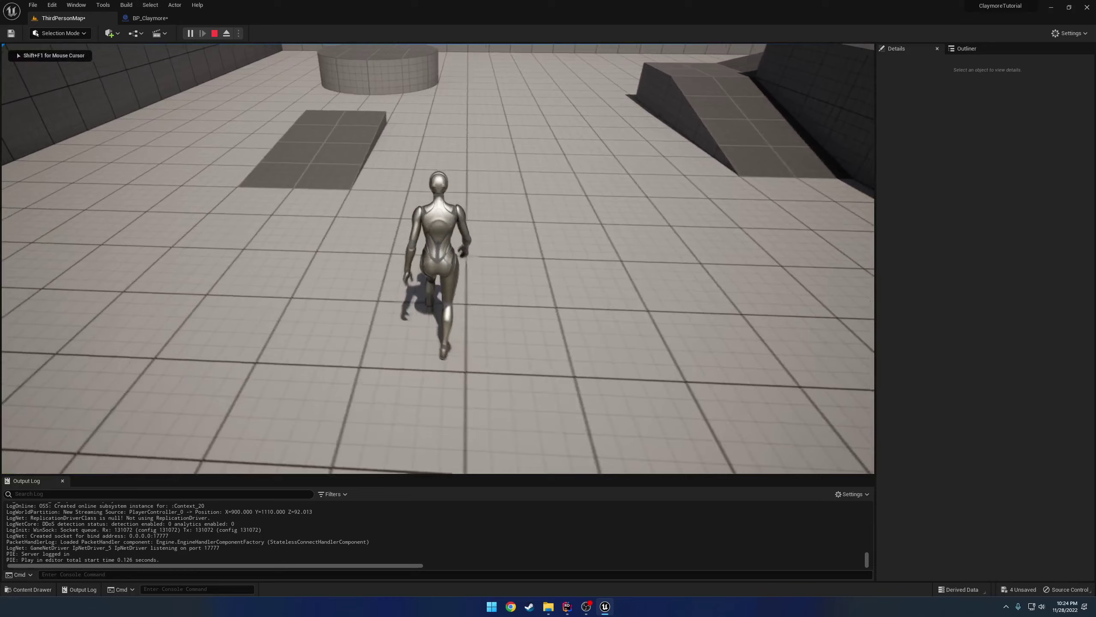
pyautogui.press('Escape')
# Reset Claymore Overlap's Hidden in Game property to its default in BP_Claymore and compile the blueprint.
pyautogui.click(150, 17)
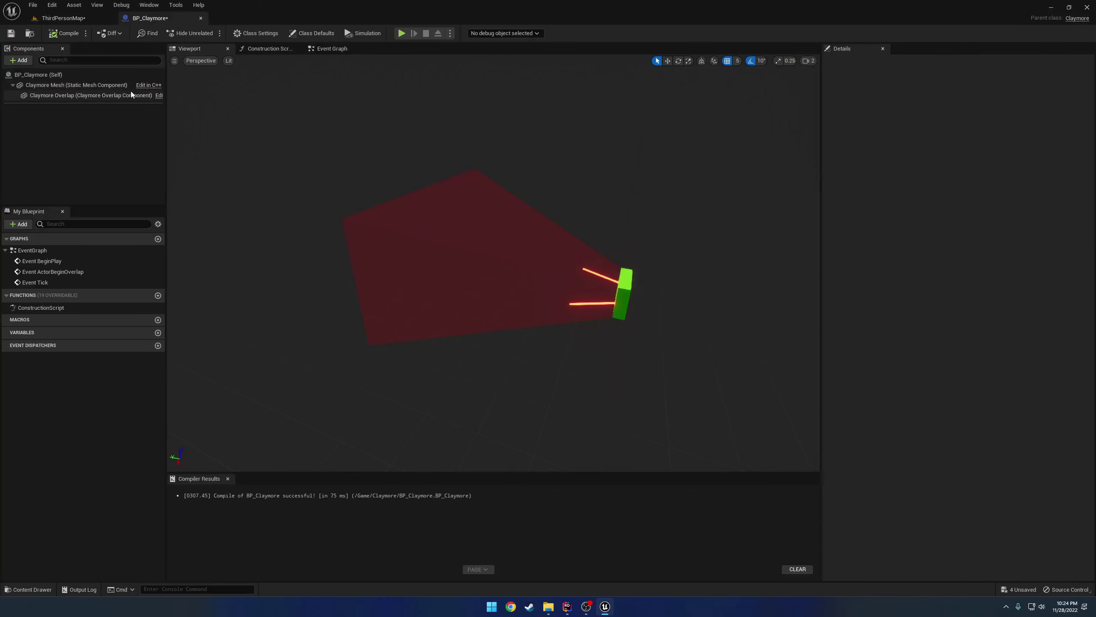
pyautogui.click(476, 262)
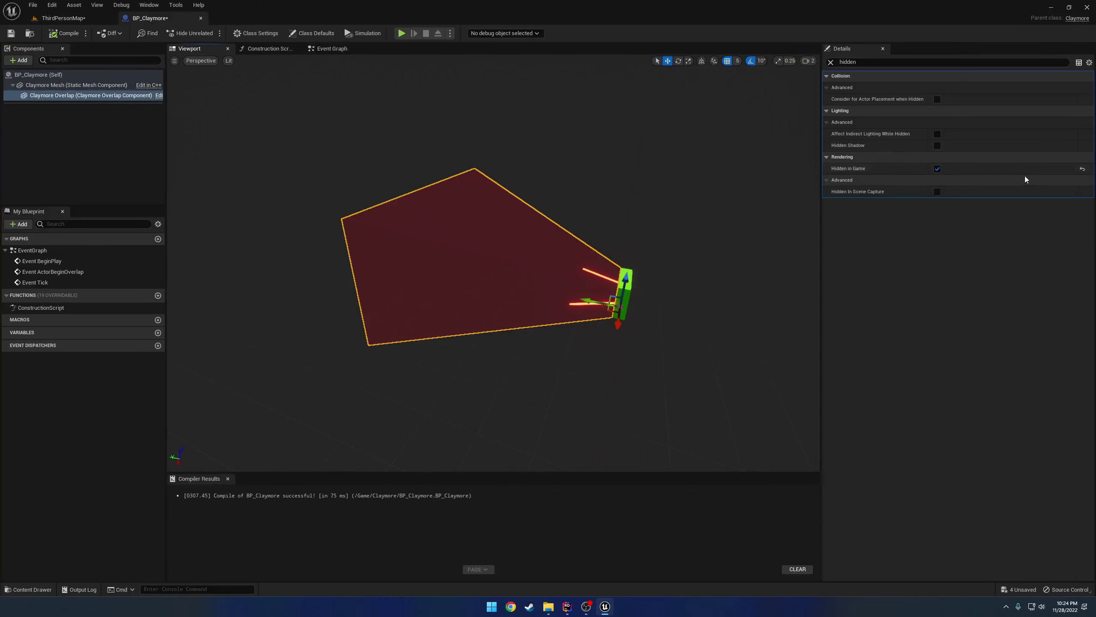
pyautogui.click(1062, 174)
pyautogui.click(66, 34)
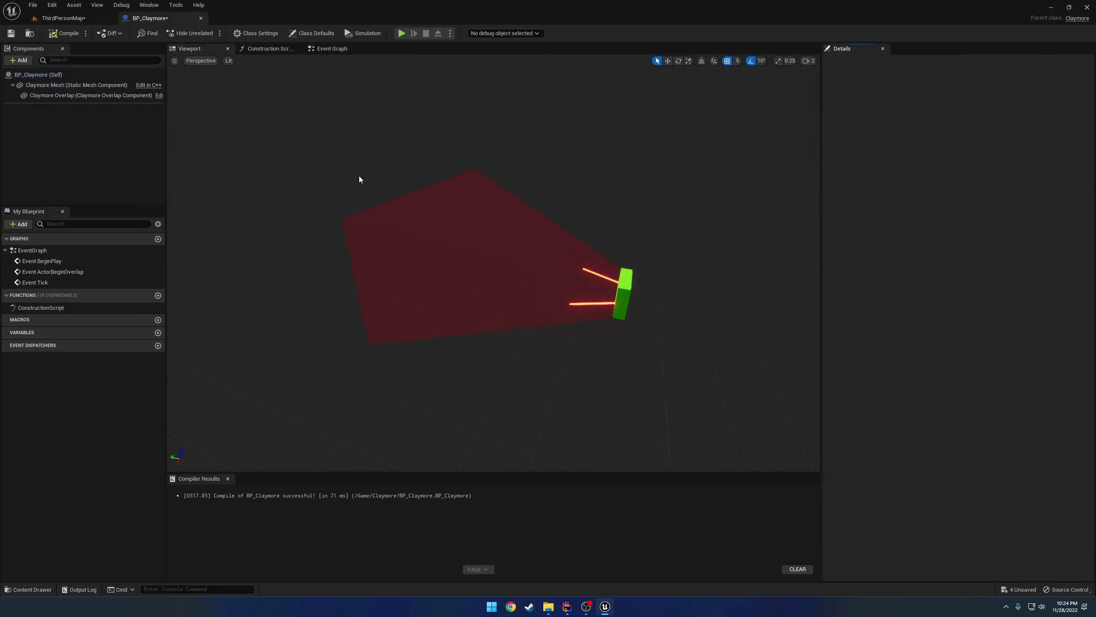
# Switch to Rider, add ClaymoreOverlap->SetHiddenInGame(true); at the end of the AClaymore constructor, and live-compile the change in Unreal Editor.
pyautogui.hotkey('alt', 'Tab')
pyautogui.press('Return')
pyautogui.write('ClaymoreOverlap')
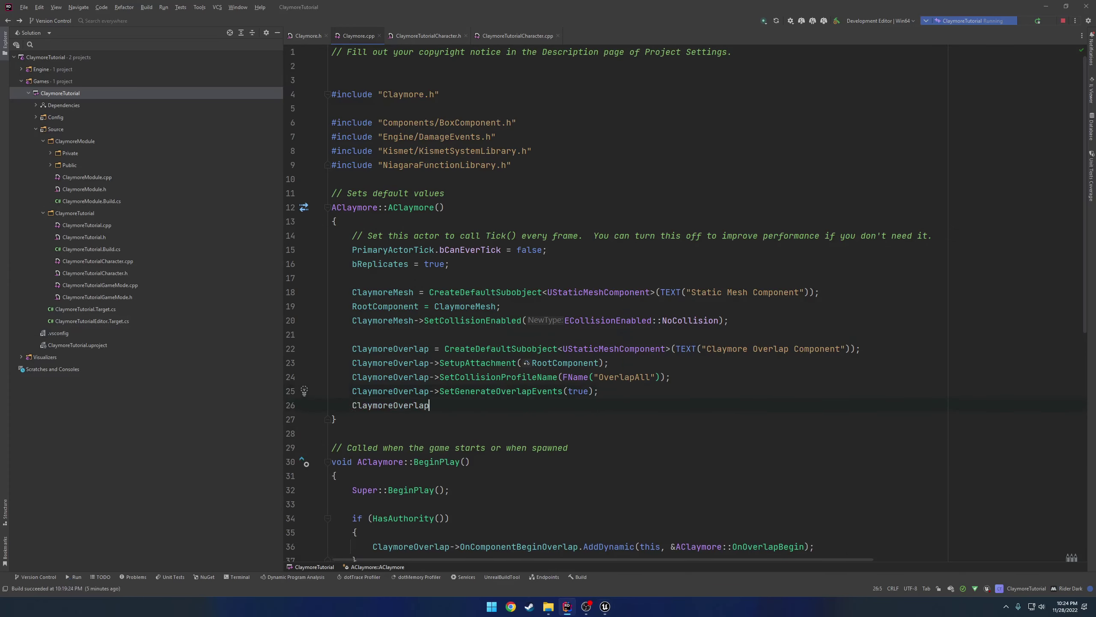
pyautogui.write('->SetH')
pyautogui.press('Return')
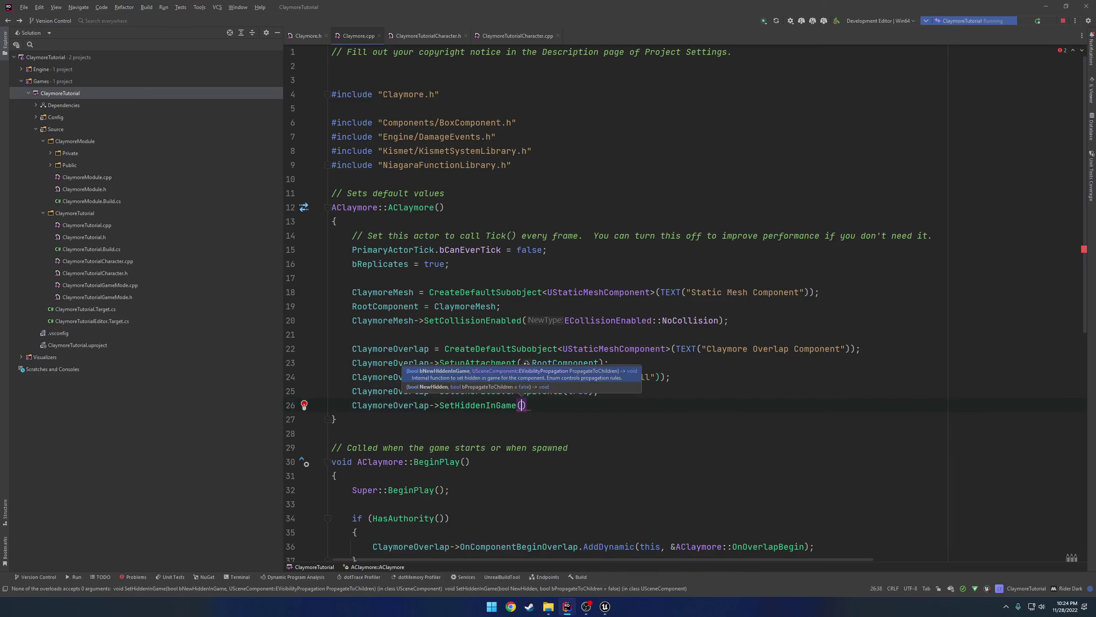
pyautogui.write('true')
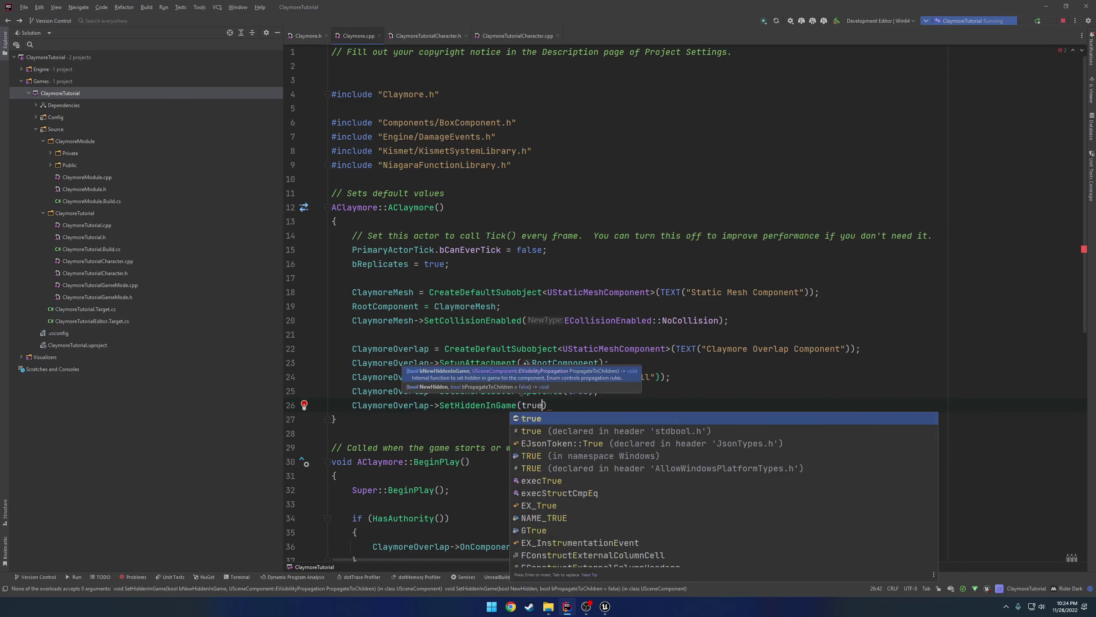
pyautogui.write(')')
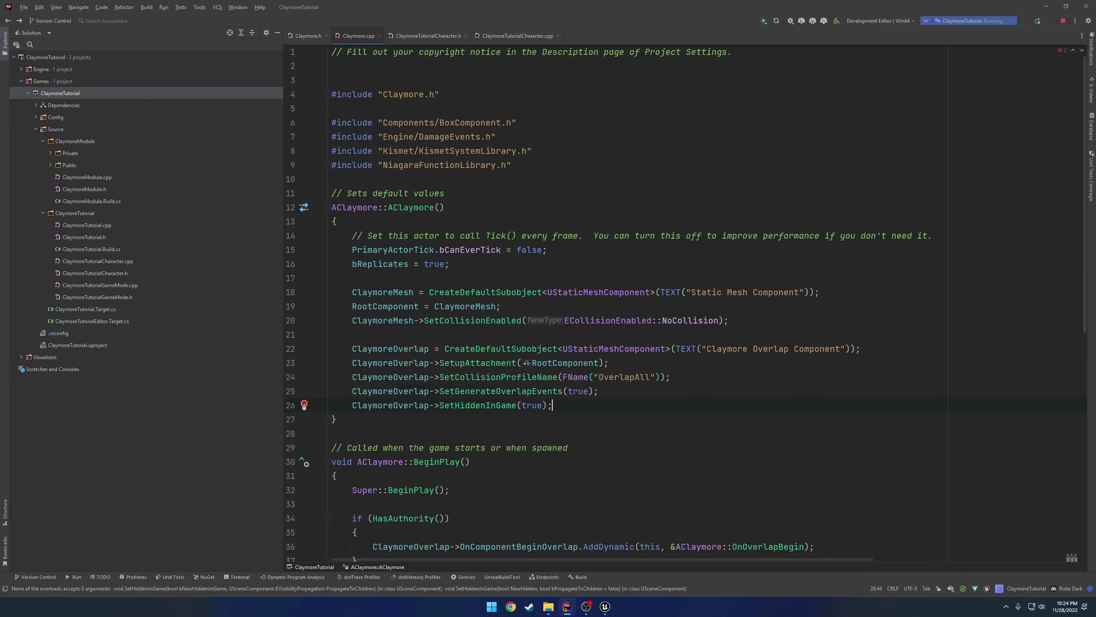
pyautogui.click(605, 606)
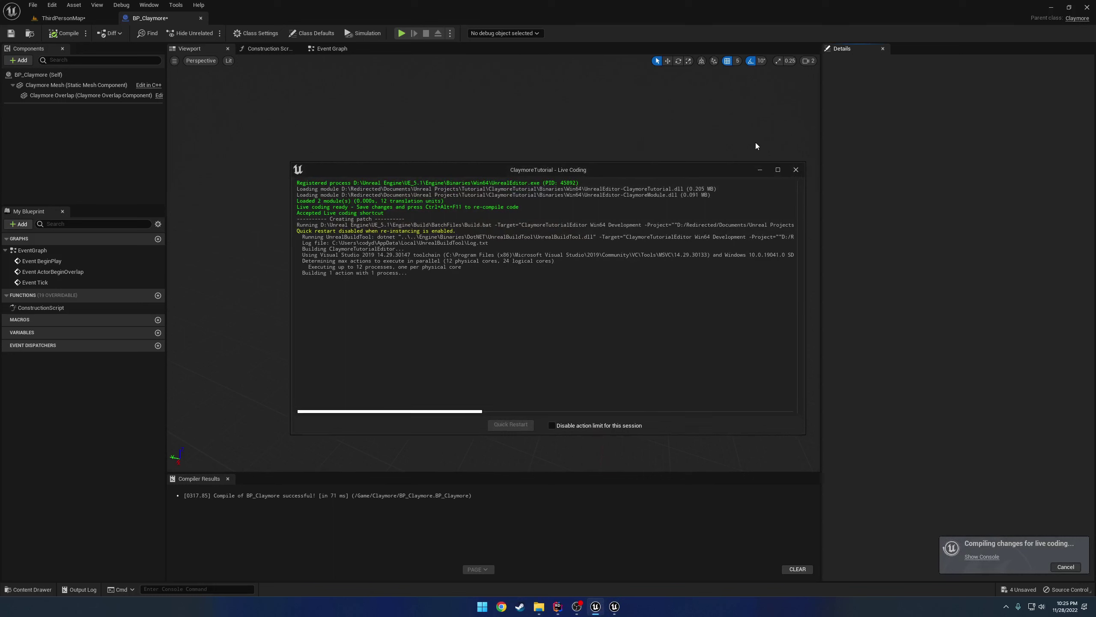
pyautogui.moveTo(658, 169); pyautogui.dragTo(654, 158)
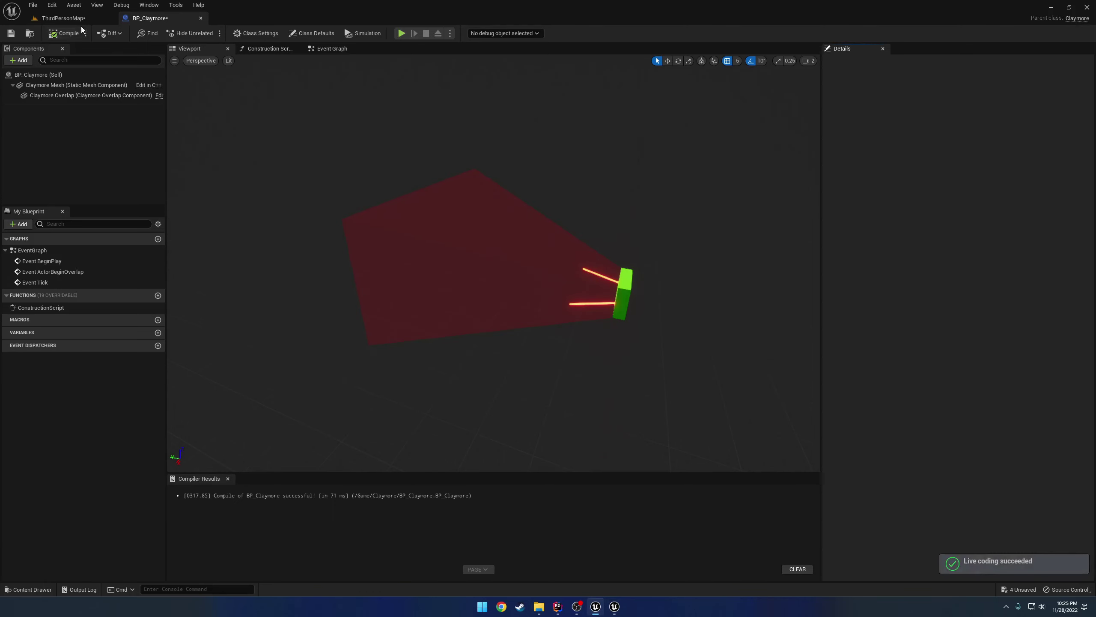
# Play ThirdPersonMap to check the overlap mesh's in-game visibility, end the session, and inspect Claymore Overlap's Hidden in Game property in BP_Claymore.
pyautogui.click(69, 18)
pyautogui.click(190, 33)
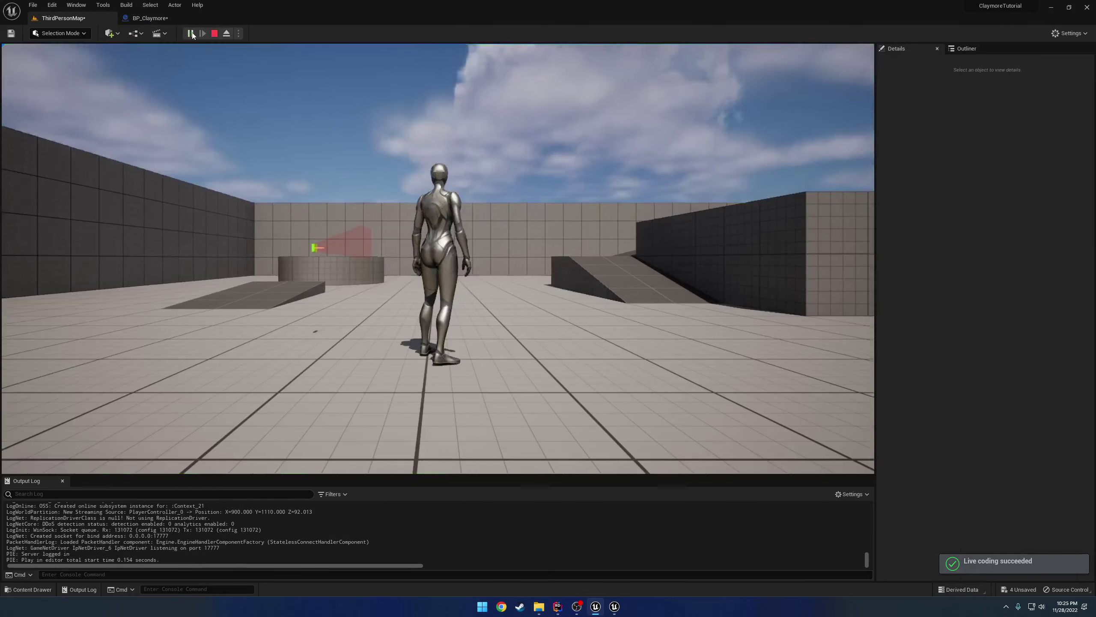
pyautogui.press('w')
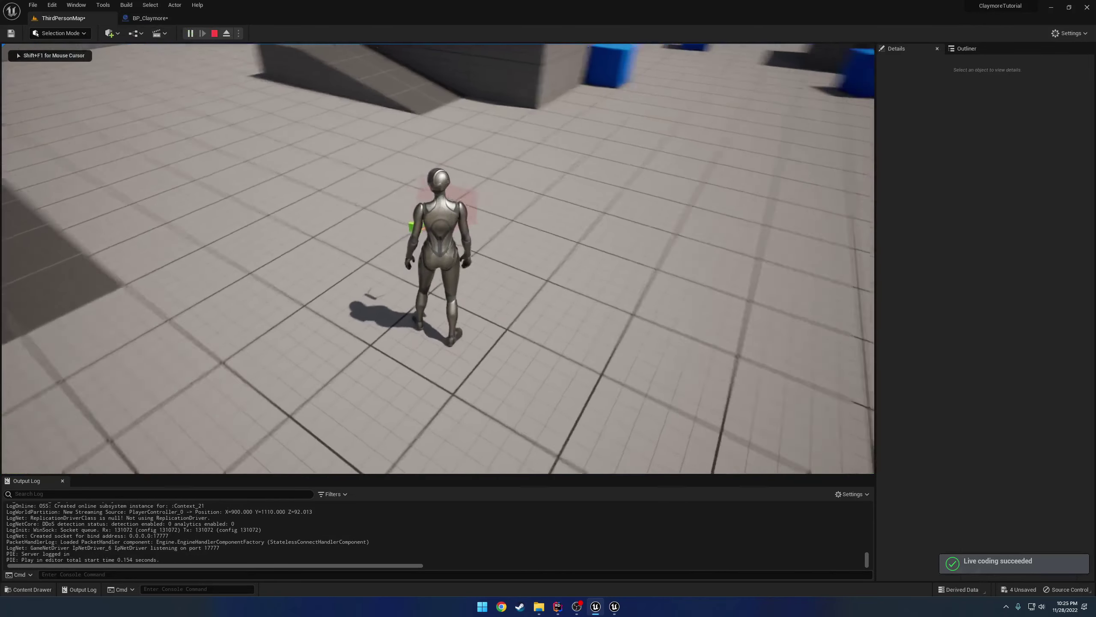
pyautogui.press('Escape')
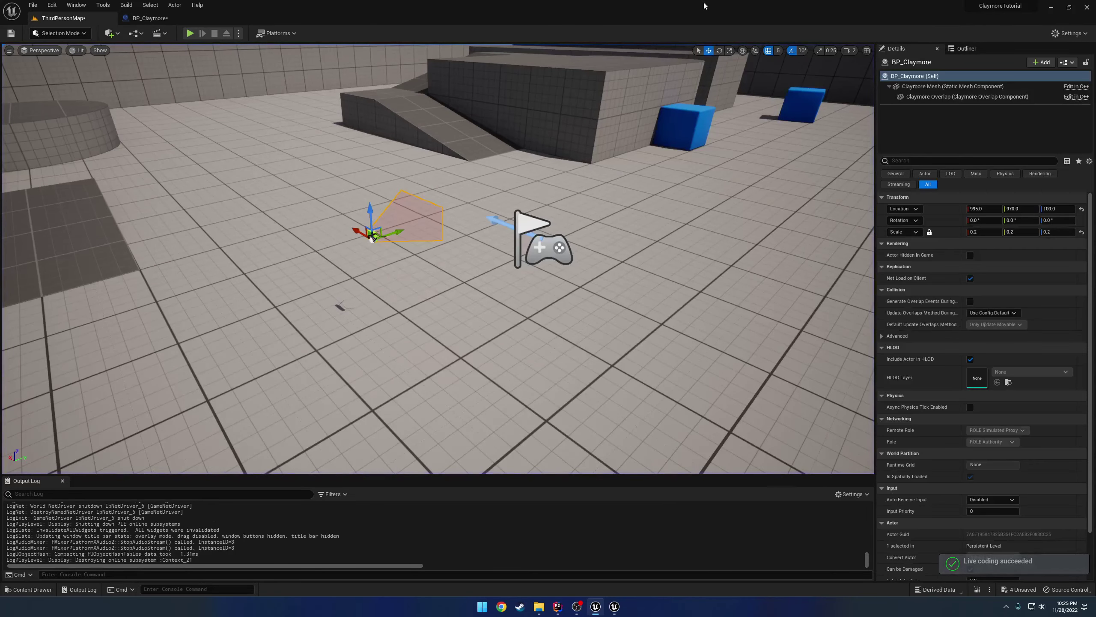
pyautogui.click(147, 17)
pyautogui.click(89, 96)
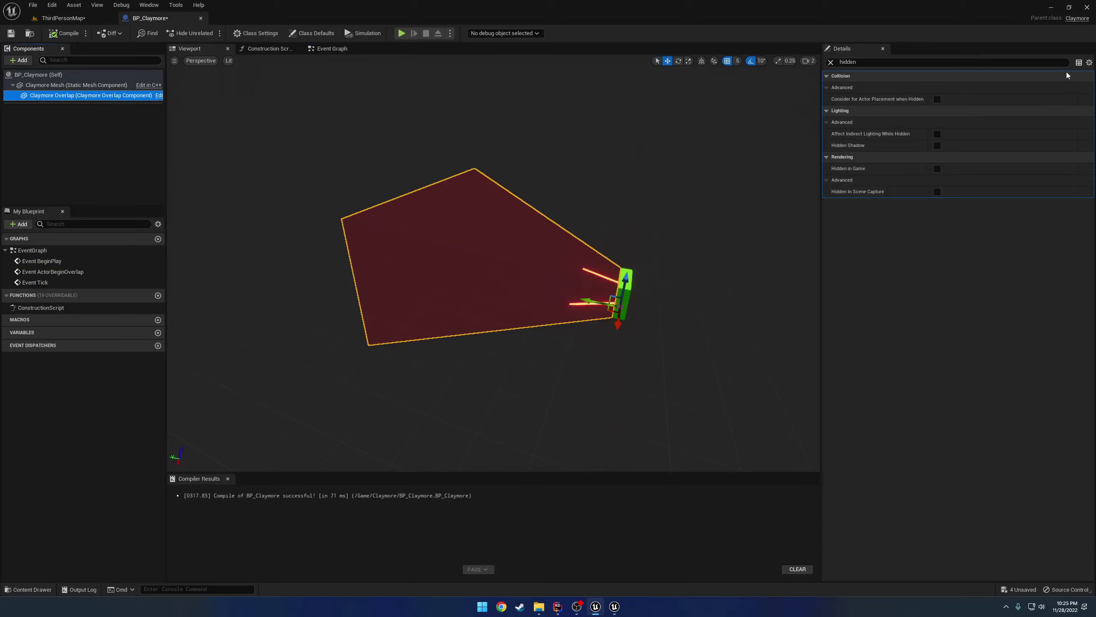
# Close Unreal Editor, saving all listed unsaved content, and relaunch ClaymoreTutorial from Rider.
pyautogui.click(1087, 7)
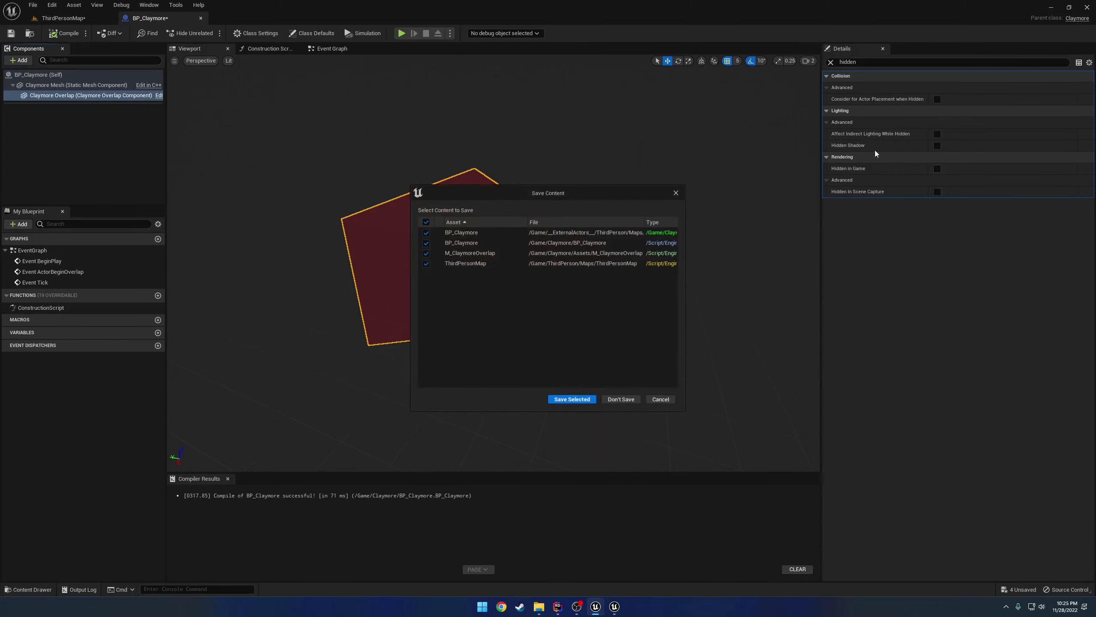
pyautogui.click(572, 400)
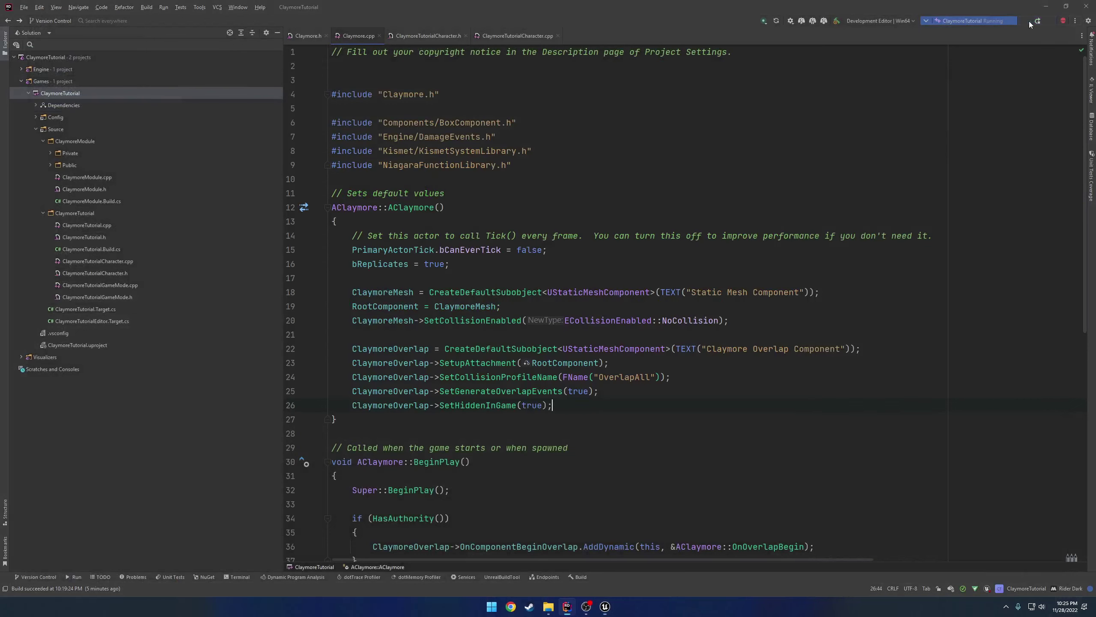
pyautogui.click(1029, 21)
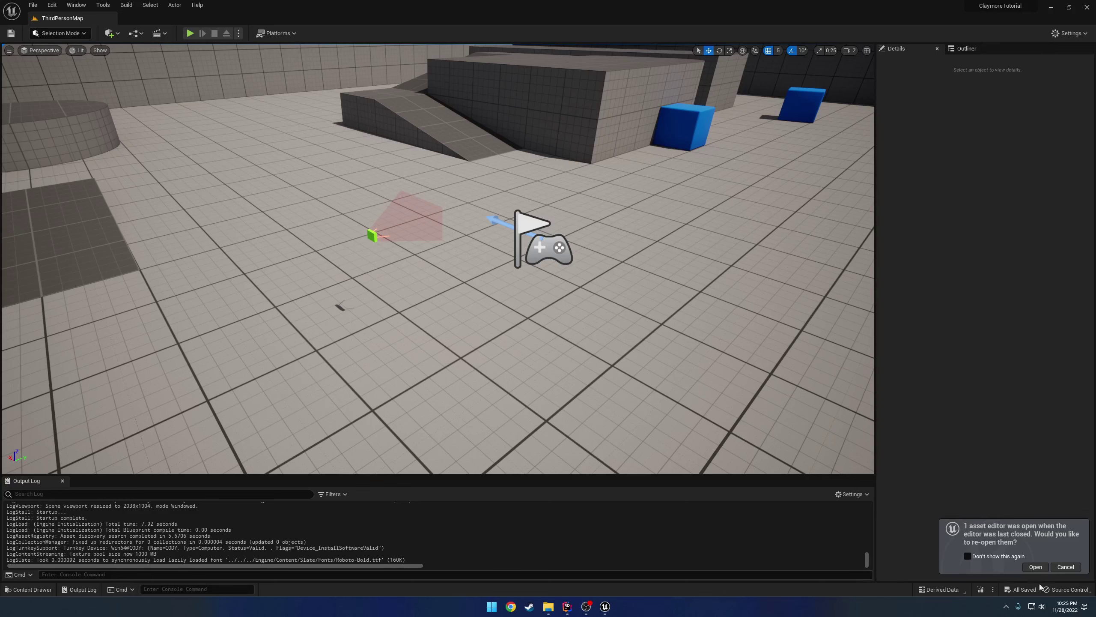
# Reopen BP_Claymore in the full blueprint editor and inspect Claymore Overlap's Generate Overlap Events, Collision Presets and Hidden in Game properties.
pyautogui.click(1035, 566)
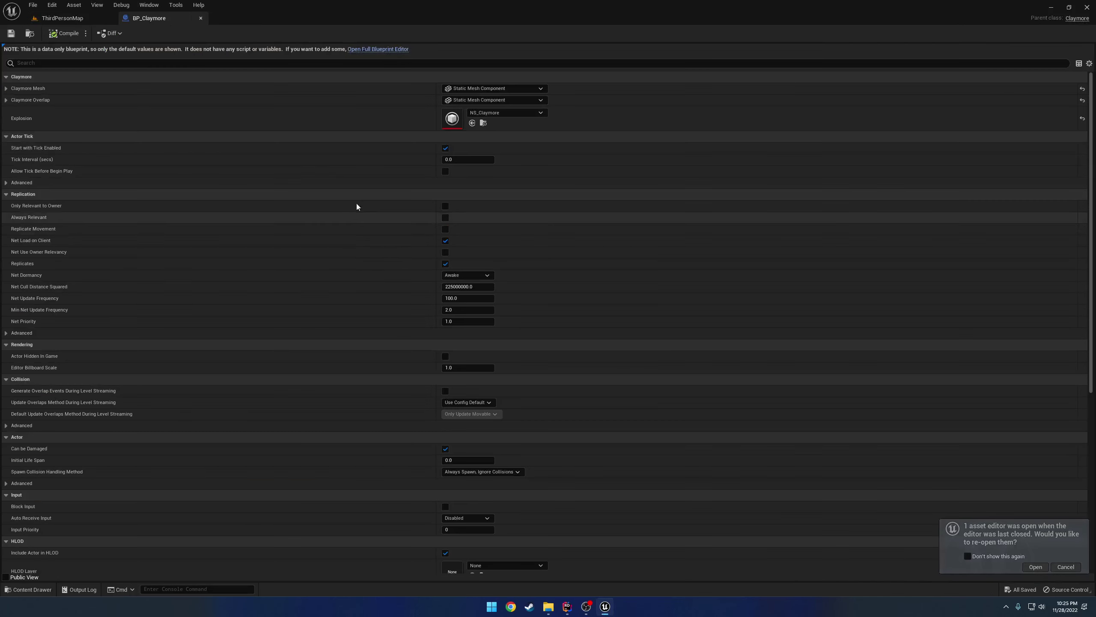
pyautogui.click(367, 49)
pyautogui.click(79, 95)
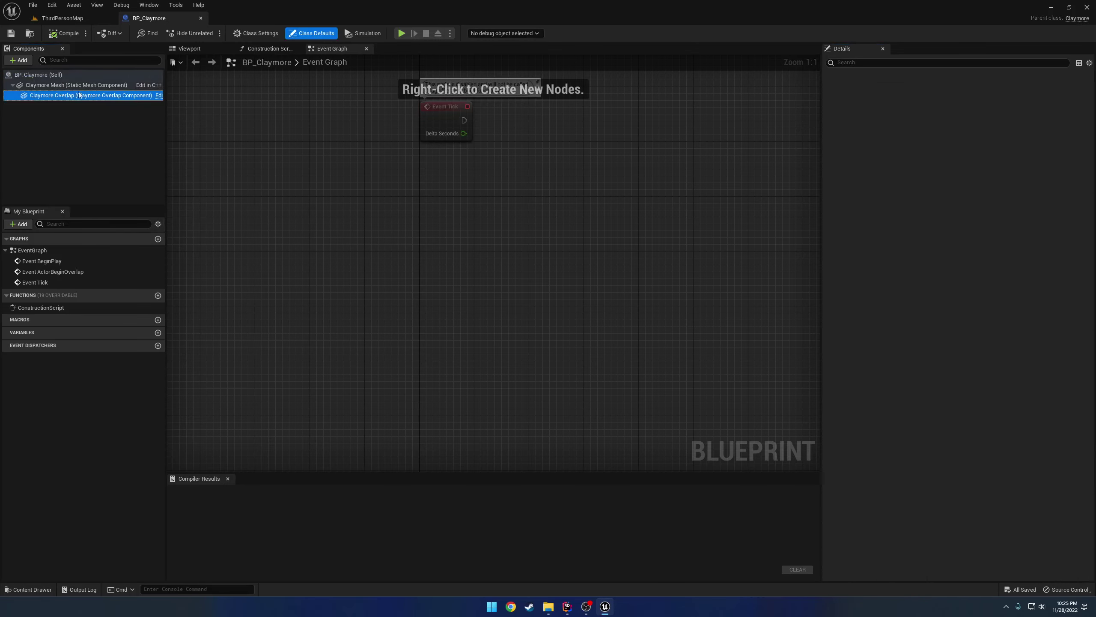
pyautogui.click(190, 49)
pyautogui.moveTo(530, 249); pyautogui.dragTo(458, 250, button='right')
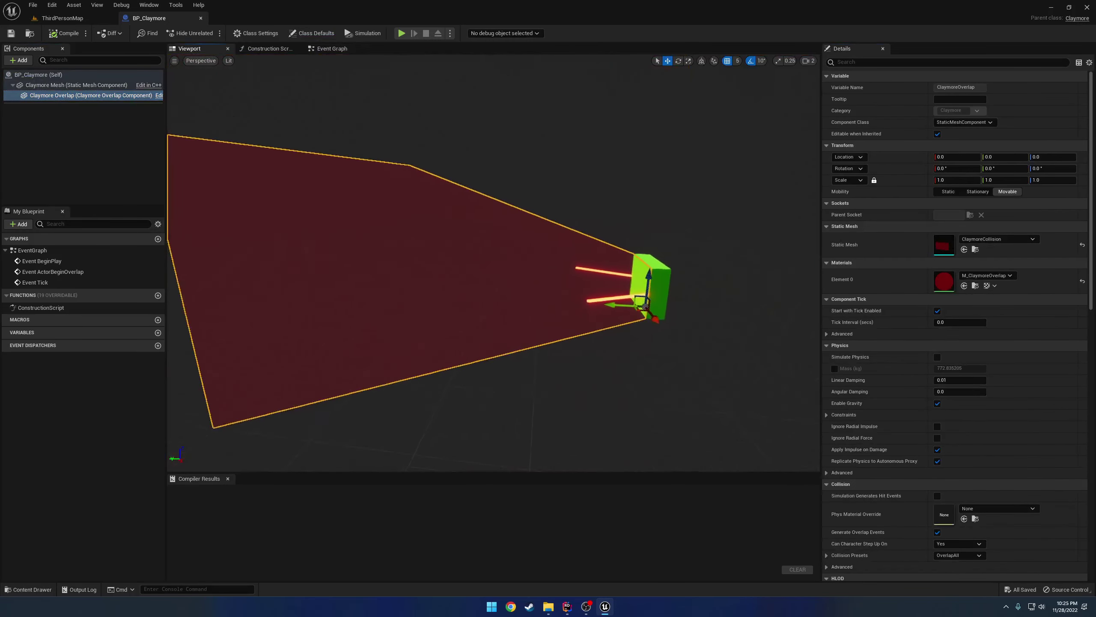
pyautogui.scroll(-5, 977, 341)
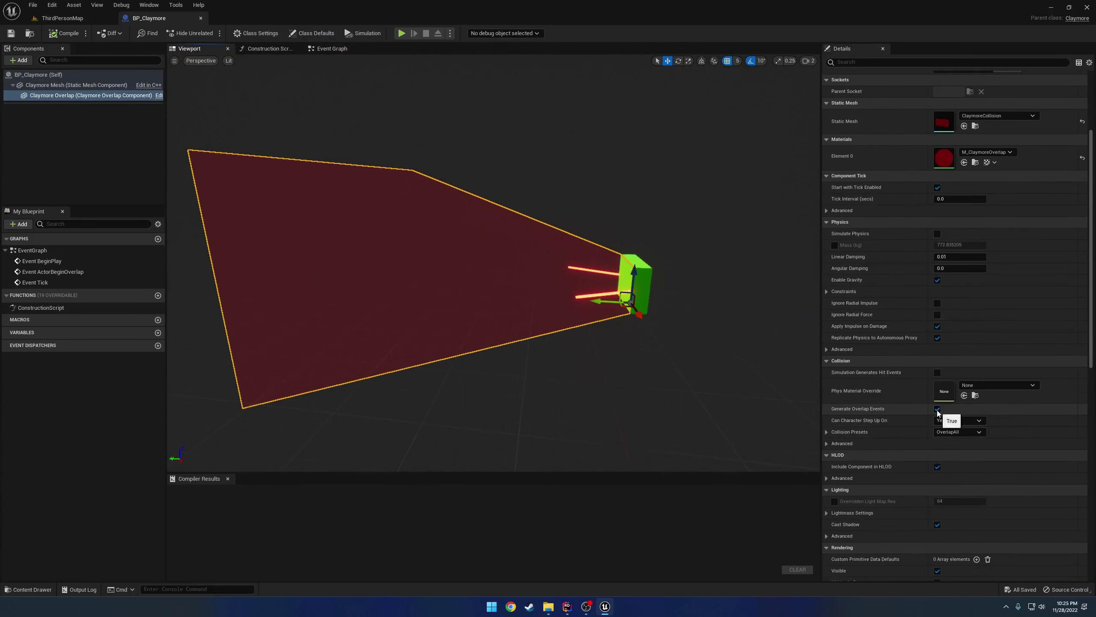
pyautogui.scroll(-4, 928, 414)
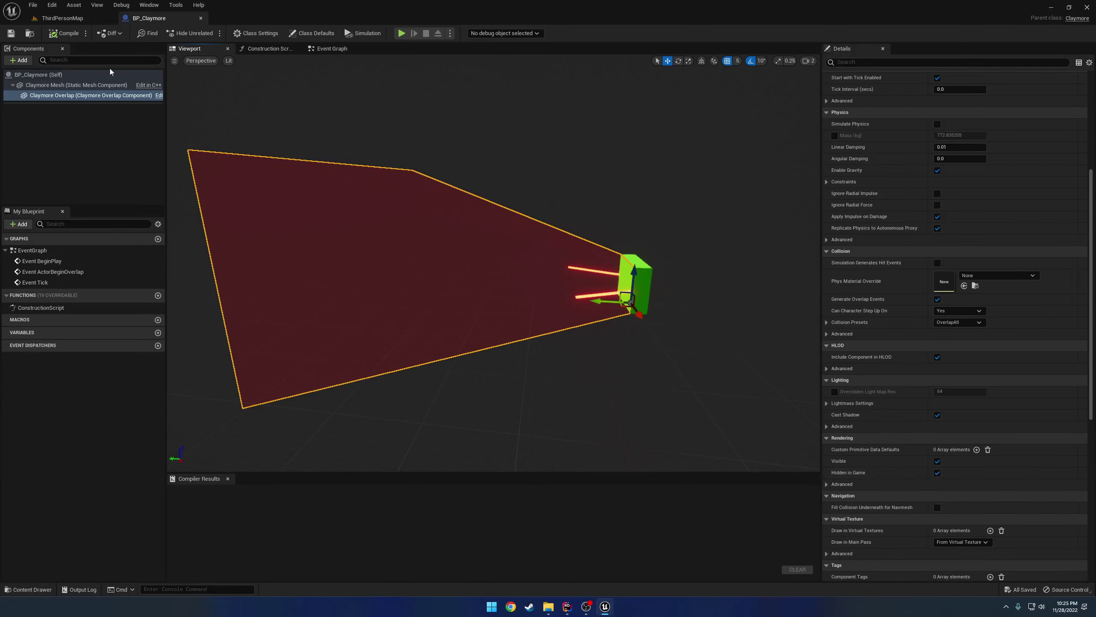
# Play ThirdPersonMap and walk the character into the claymore's overlap area to test the trigger, ending the session.
pyautogui.click(63, 18)
pyautogui.click(190, 34)
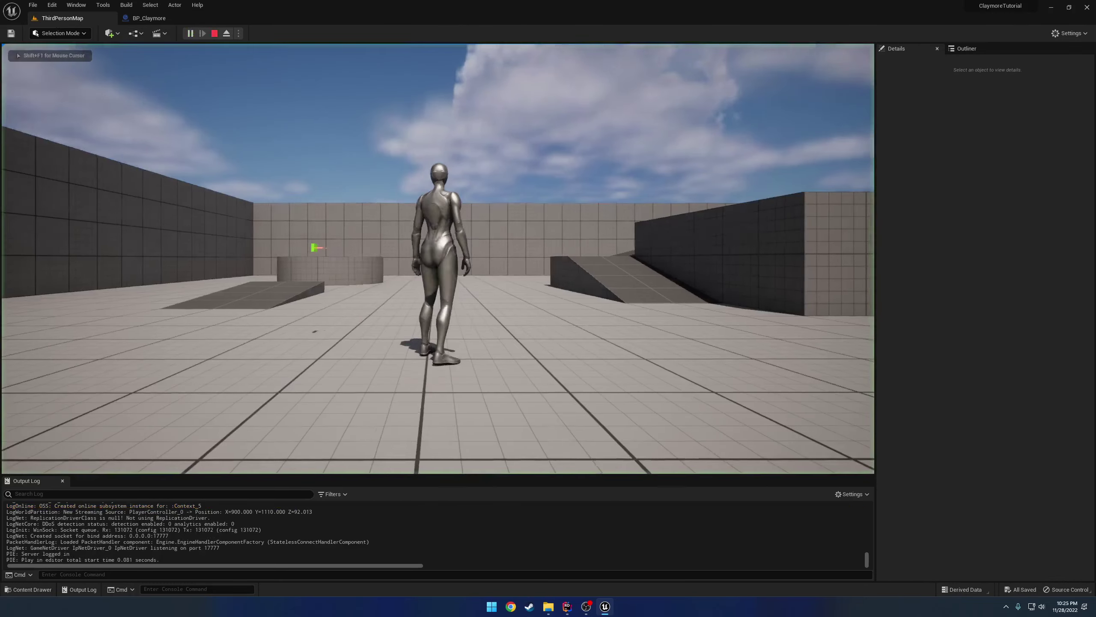
pyautogui.press('w')
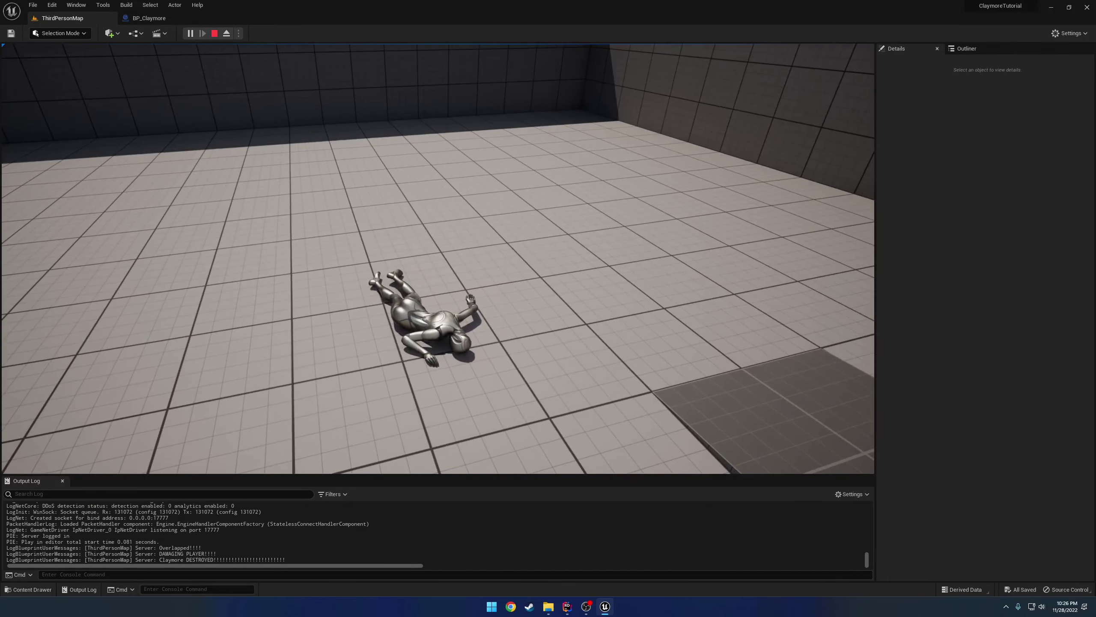
pyautogui.press('Escape')
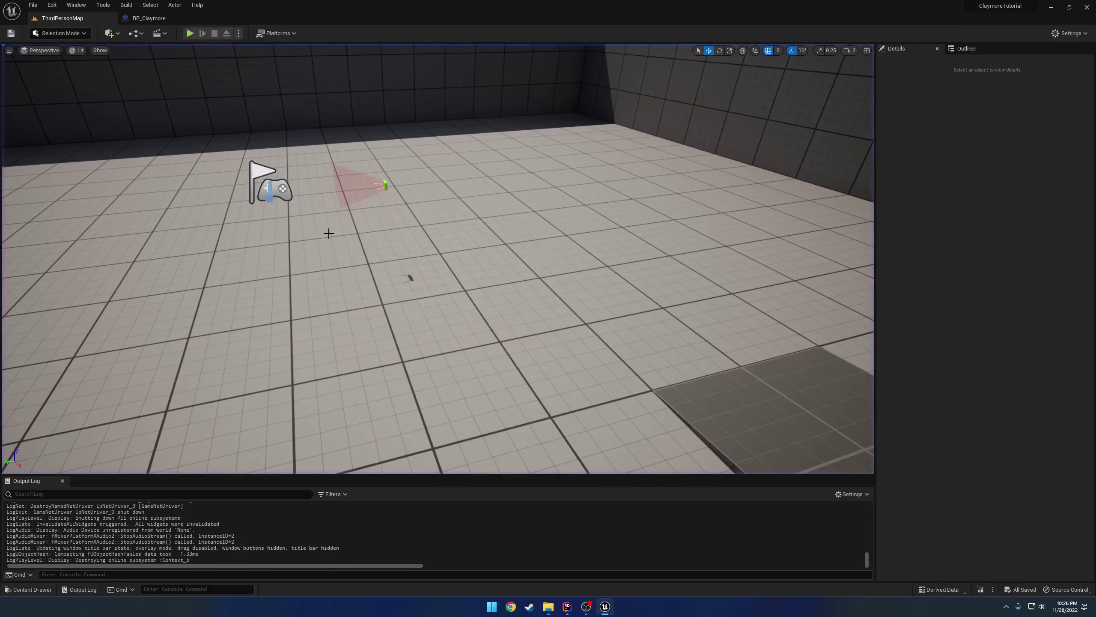
pyautogui.press('a')
pyautogui.moveTo(435, 237); pyautogui.dragTo(518, 237, button='right')
pyautogui.press('a')
pyautogui.moveTo(426, 293); pyautogui.dragTo(511, 233, button='right')
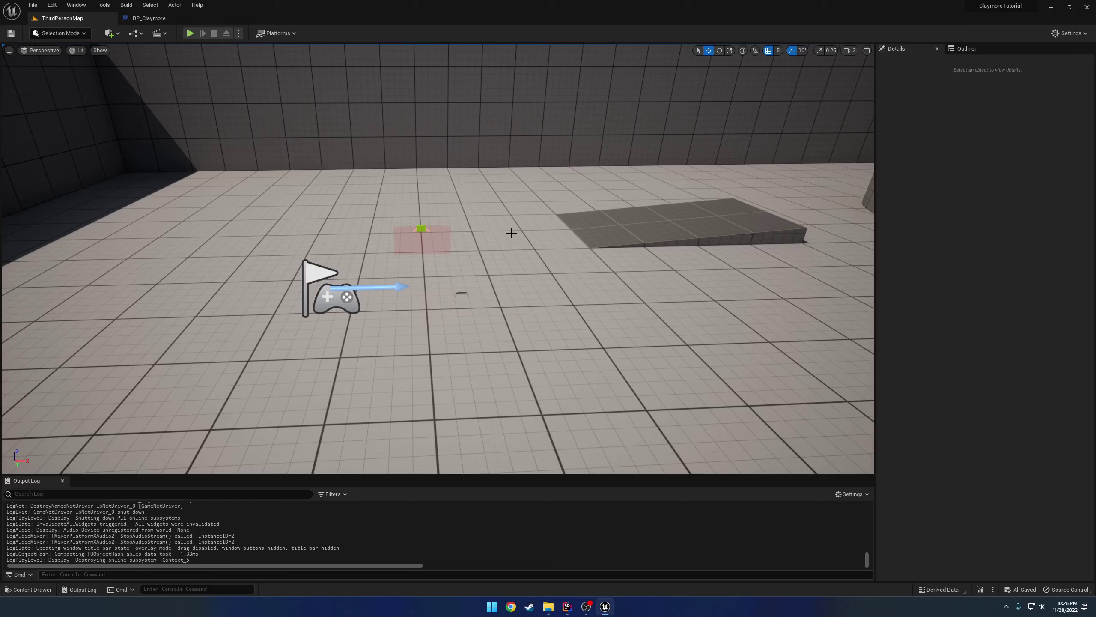
# Switch to Rider, review the AClaymore constructor, BeginPlay and Destroyed code in Claymore.cpp, and return to Unreal Editor.
pyautogui.hotkey('alt', 'Tab')
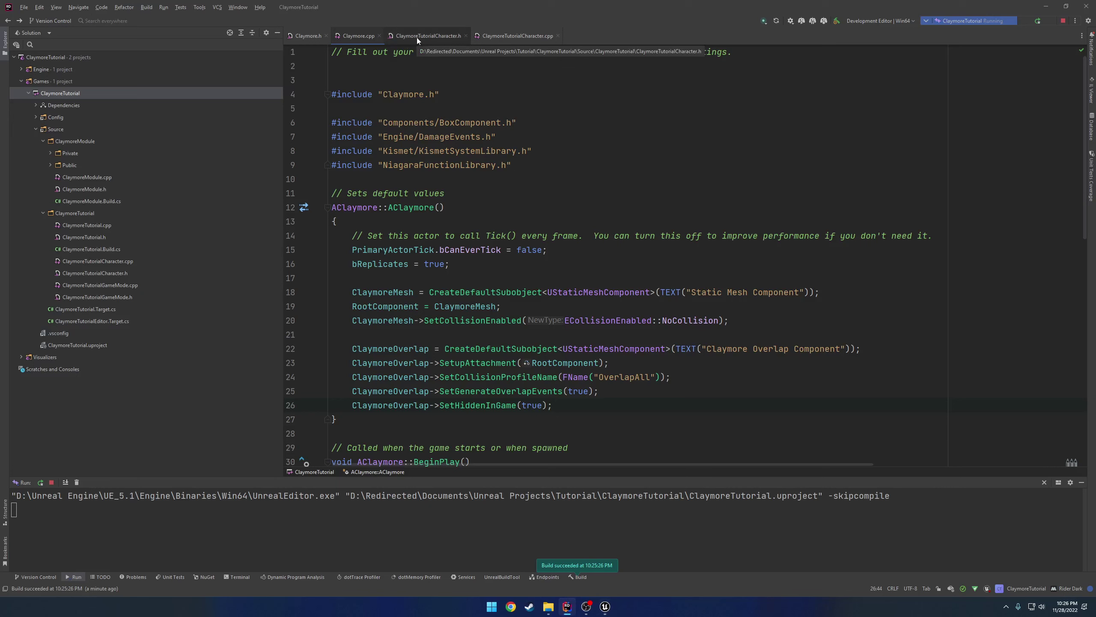
pyautogui.click(634, 218)
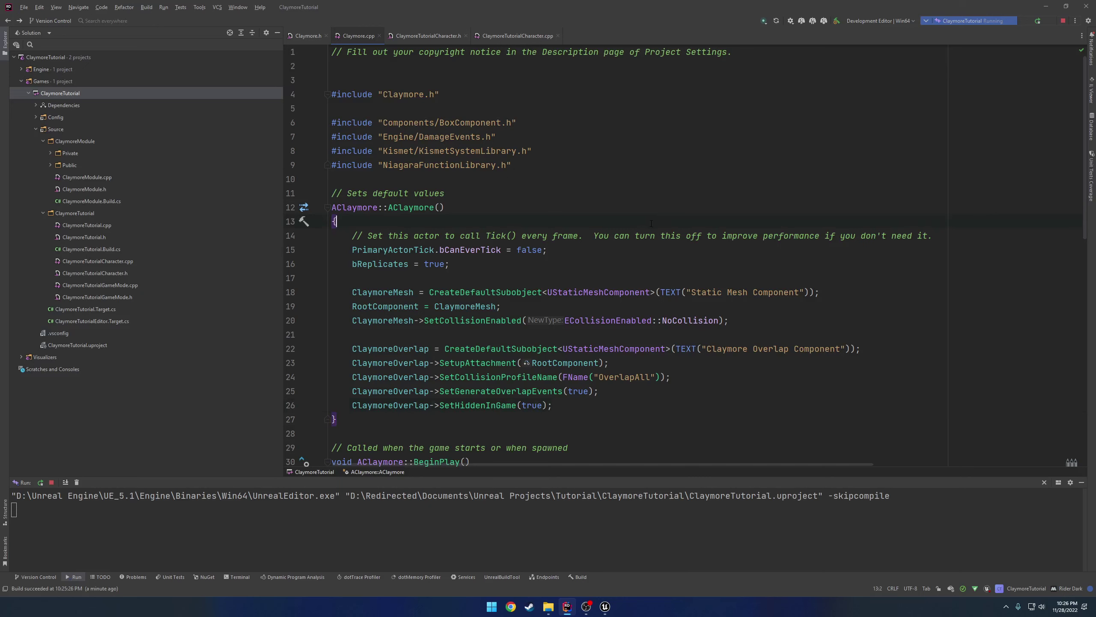
pyautogui.scroll(-7, 651, 223)
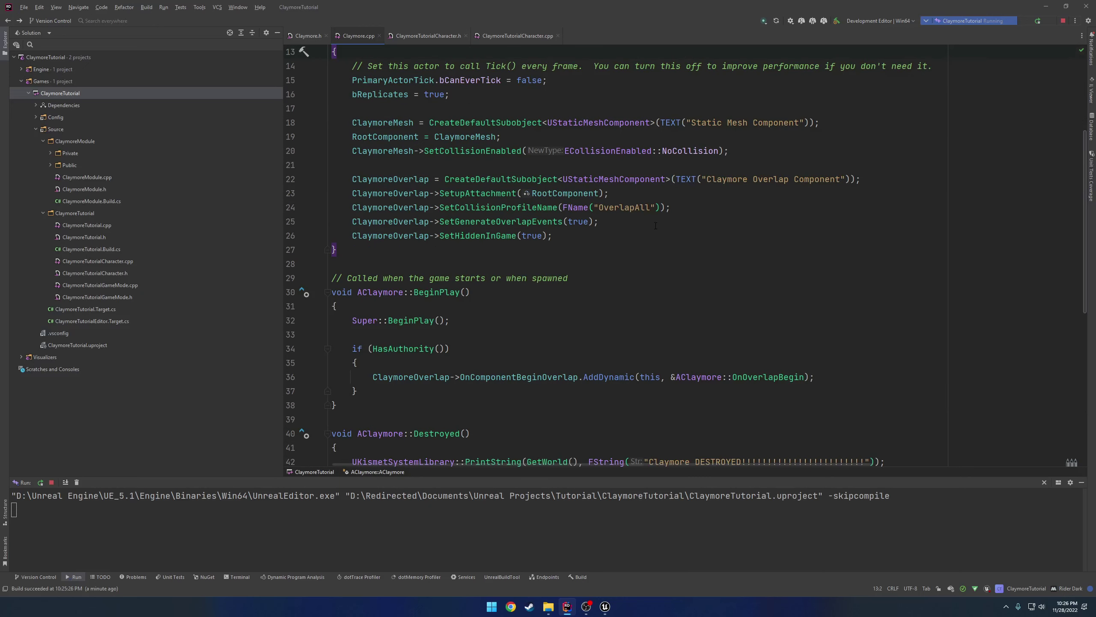
pyautogui.click(605, 606)
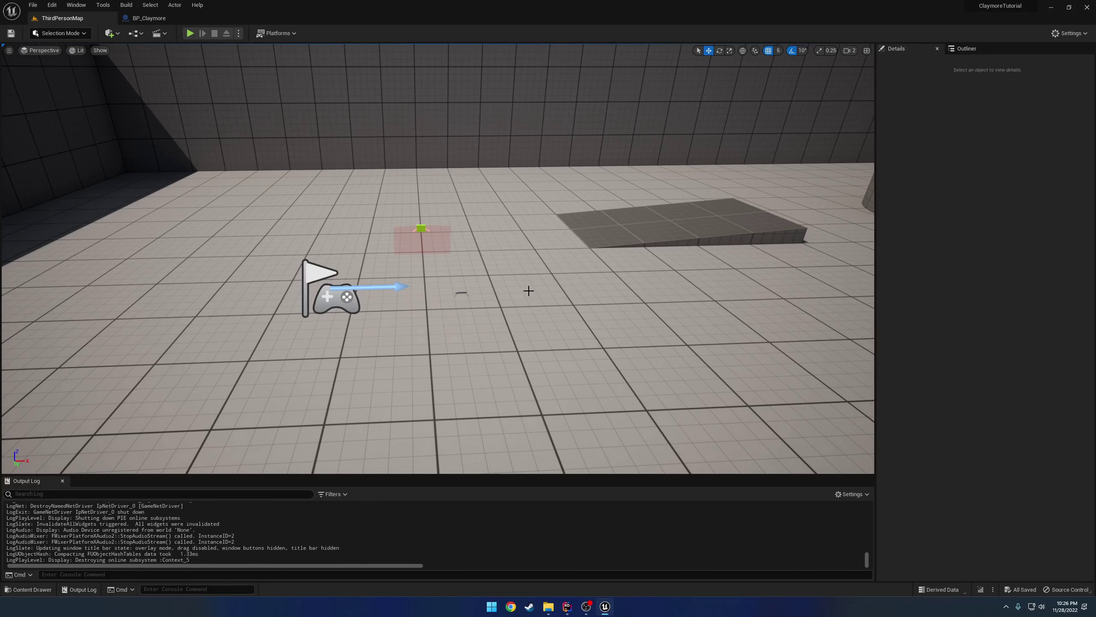